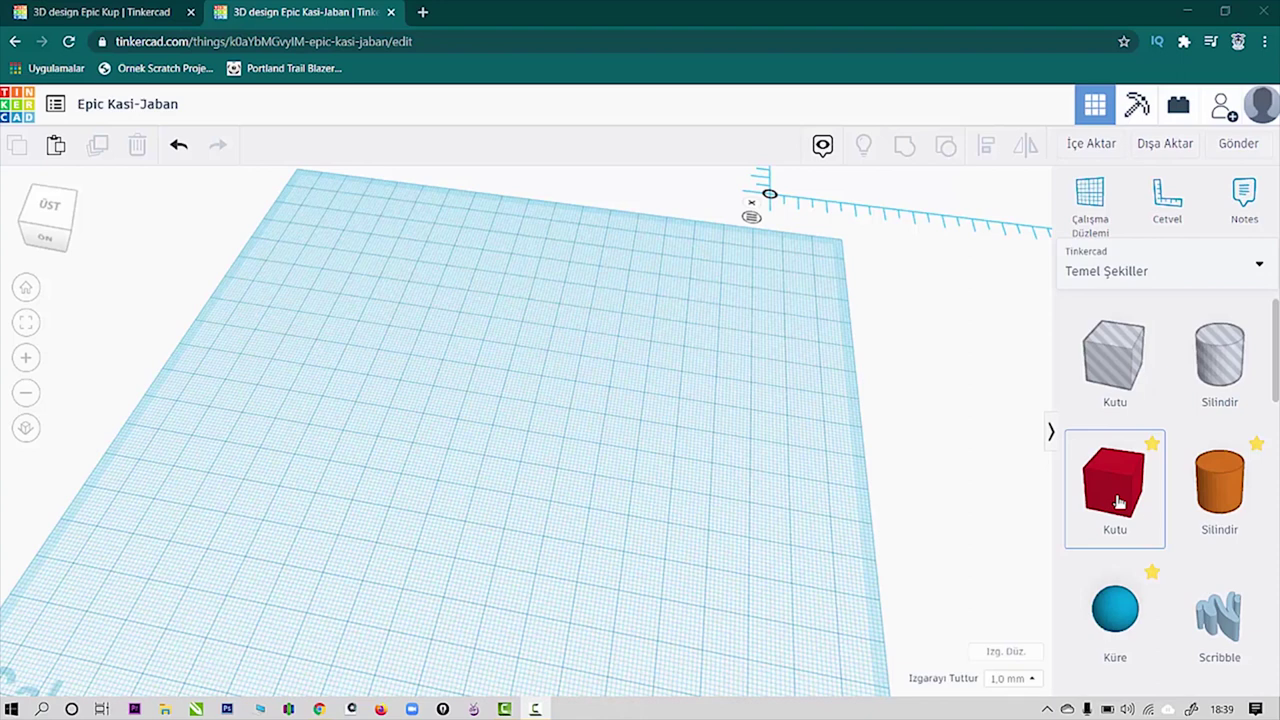
Step: Place a solid cylinder on the workplane and set its number of sides to 64
{"action": "left_click_drag", "start_coordinate": [1199, 490], "coordinate": [665, 444]}
{"action": "scroll", "coordinate": [769, 389], "scroll_direction": "up", "scroll_amount": 5}
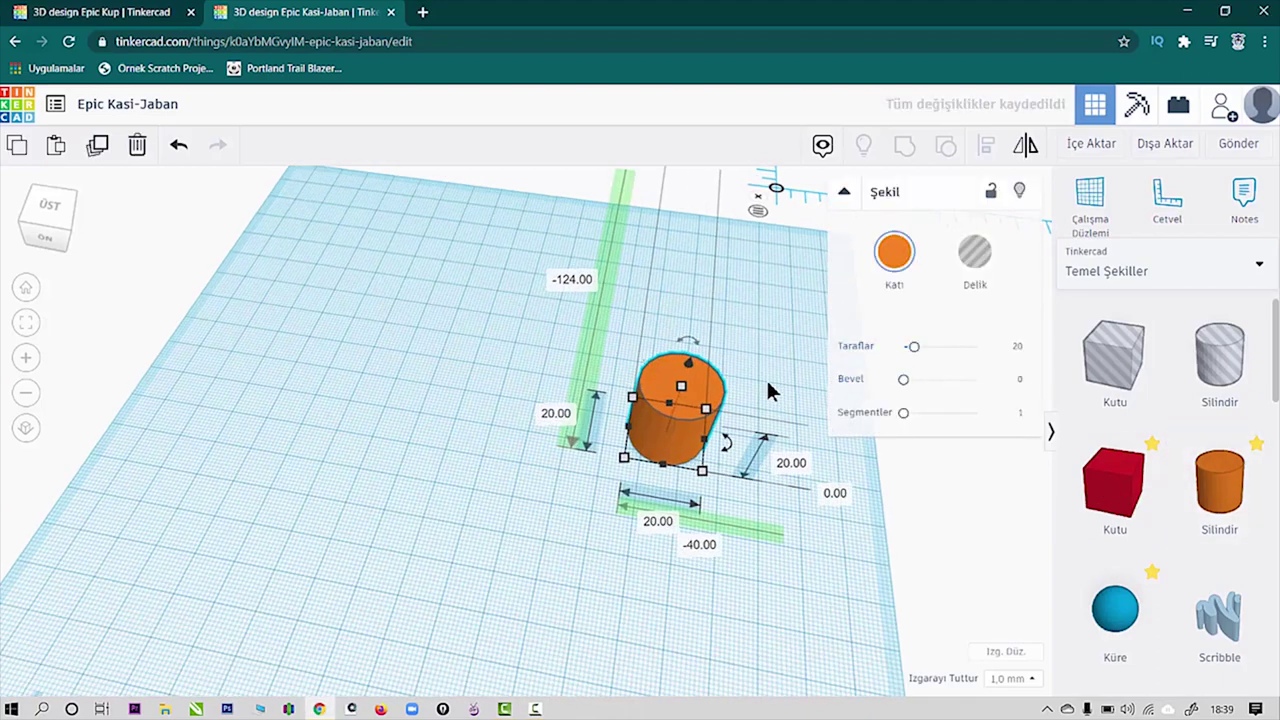
{"action": "scroll", "coordinate": [577, 440], "scroll_direction": "up", "scroll_amount": 3}
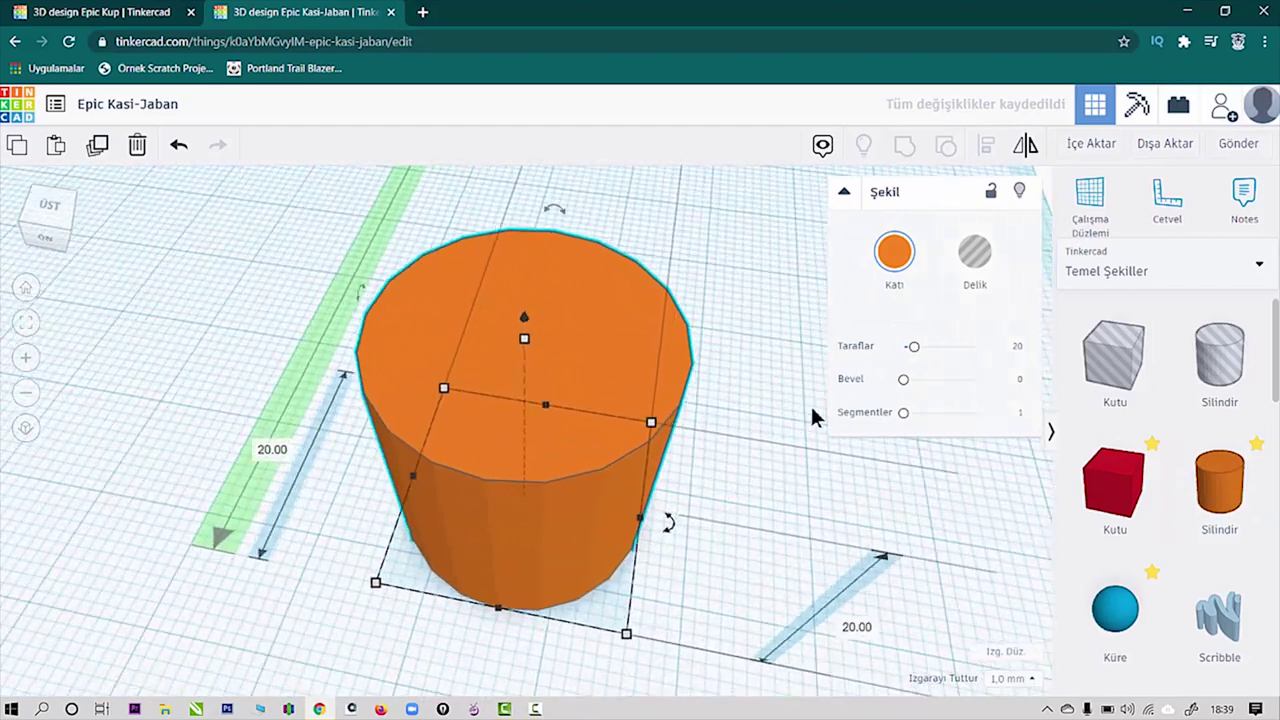
{"action": "left_click_drag", "start_coordinate": [914, 346], "coordinate": [894, 366]}
{"action": "right_click_drag", "start_coordinate": [620, 508], "coordinate": [374, 332]}
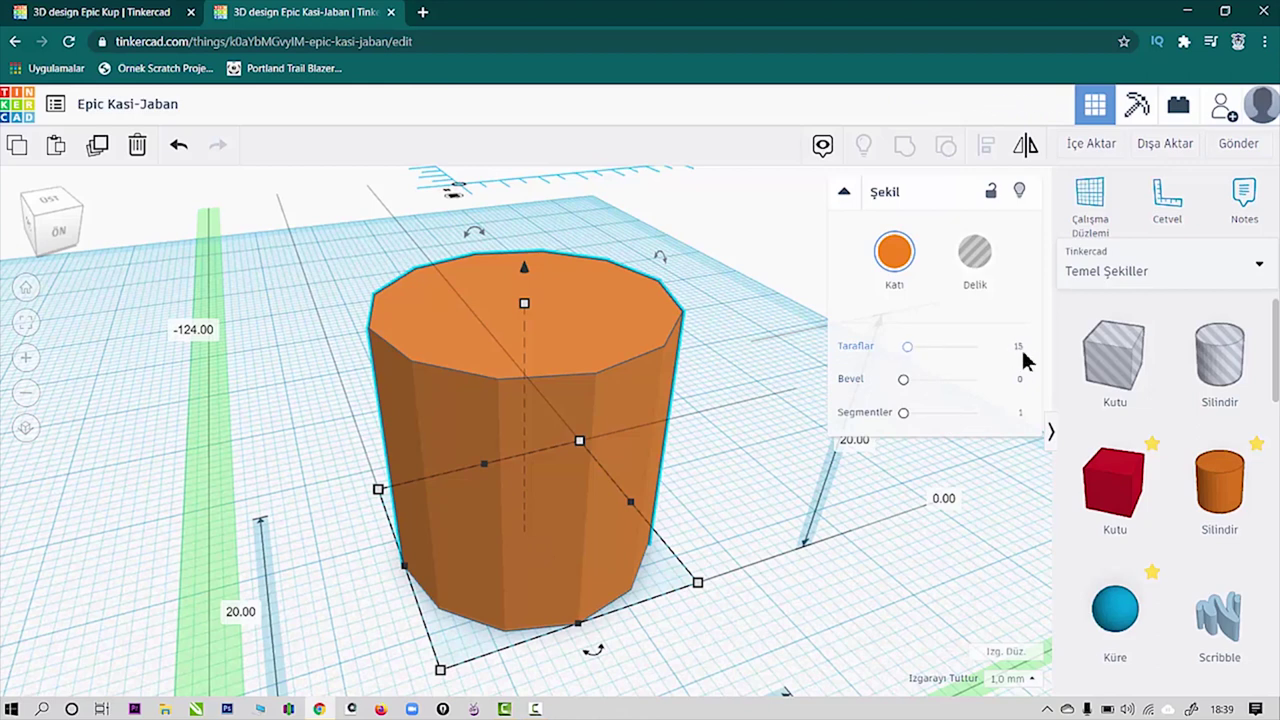
{"action": "left_click", "coordinate": [908, 350]}
{"action": "left_click_drag", "start_coordinate": [908, 350], "coordinate": [976, 347]}
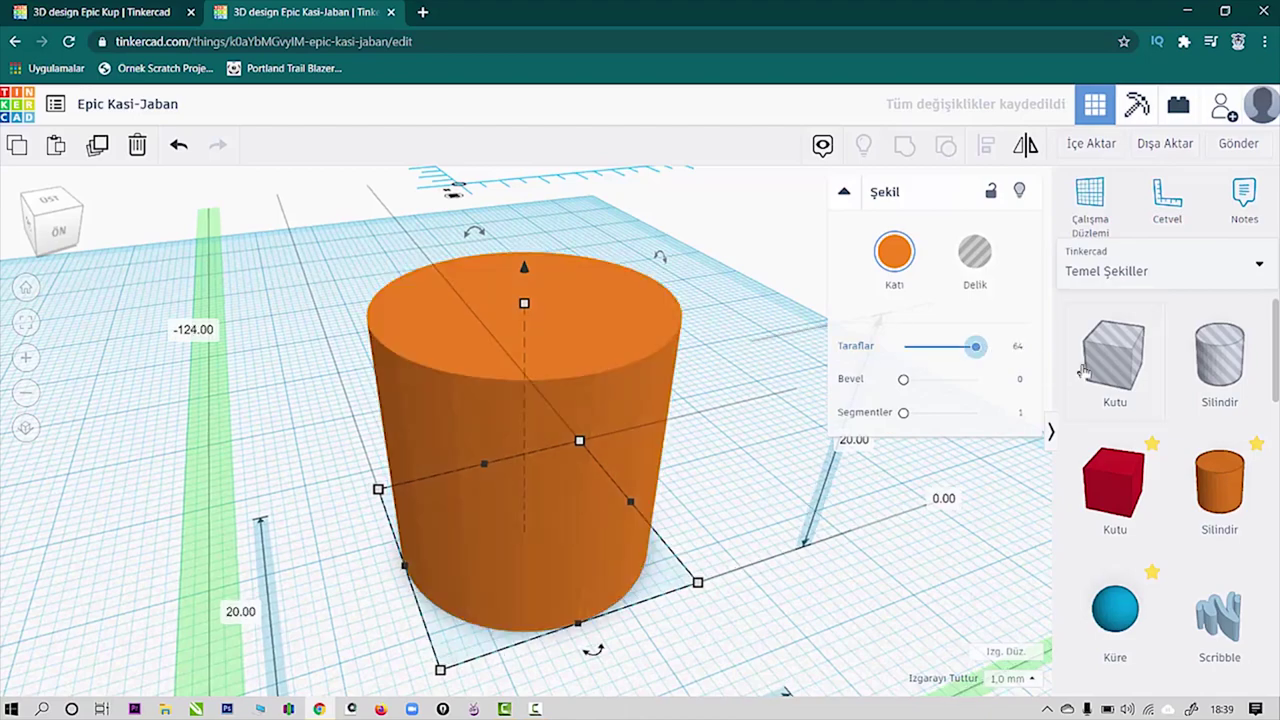
{"action": "right_click_drag", "start_coordinate": [606, 295], "coordinate": [535, 400]}
Step: Reposition the ruler on the workplane so its origin lies closer behind the cylinder
{"action": "left_click", "coordinate": [1160, 210]}
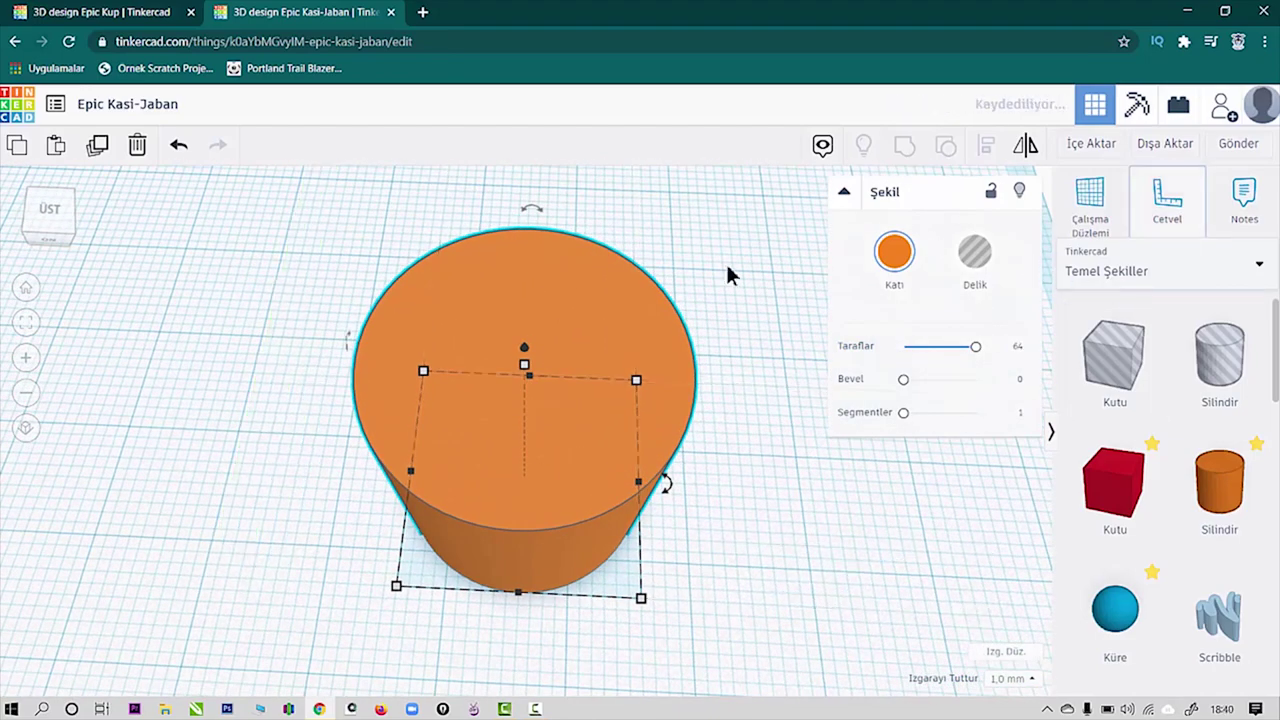
{"action": "scroll", "coordinate": [544, 264], "scroll_direction": "down", "scroll_amount": 2}
{"action": "middle_click_drag", "start_coordinate": [568, 230], "coordinate": [541, 380]}
{"action": "left_click", "coordinate": [611, 219]}
{"action": "scroll", "coordinate": [554, 469], "scroll_direction": "down", "scroll_amount": 1}
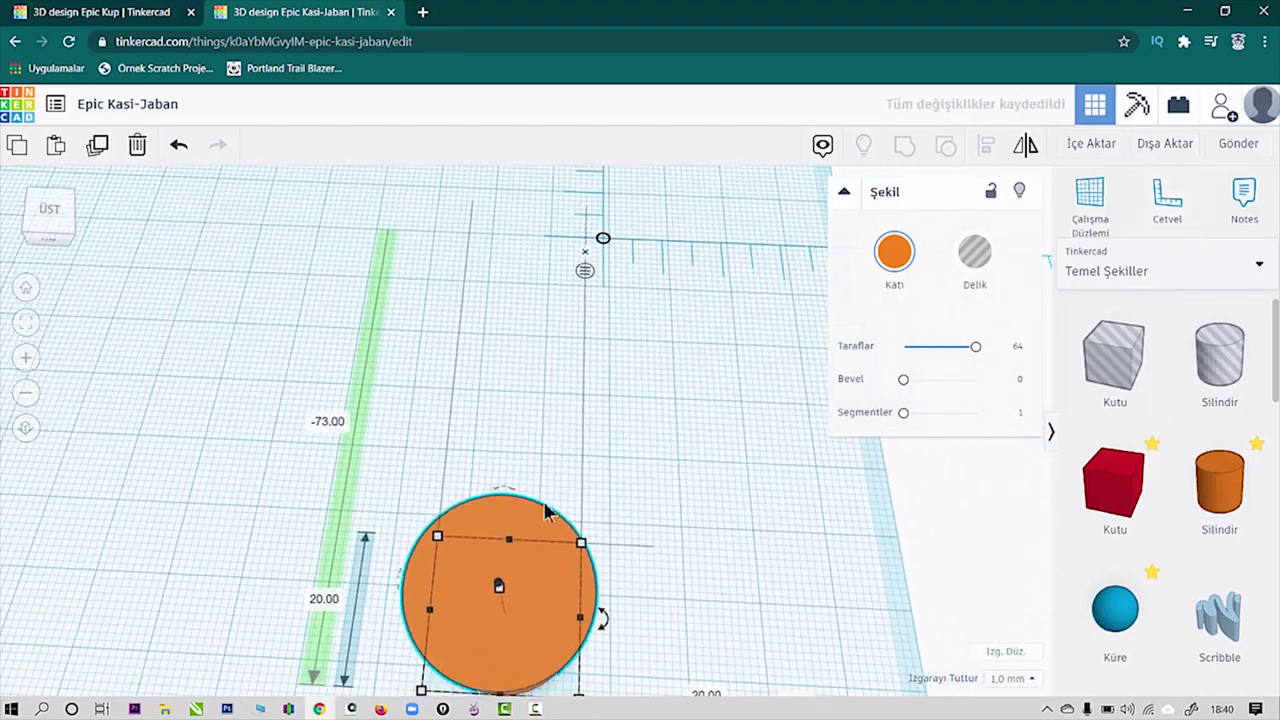
Step: Set the cylinder's width and length to 35 mm and its height to 30 mm
{"action": "middle_click_drag", "start_coordinate": [554, 469], "coordinate": [534, 289]}
{"action": "middle_click_drag", "start_coordinate": [508, 598], "coordinate": [496, 410]}
{"action": "left_click", "coordinate": [490, 400]}
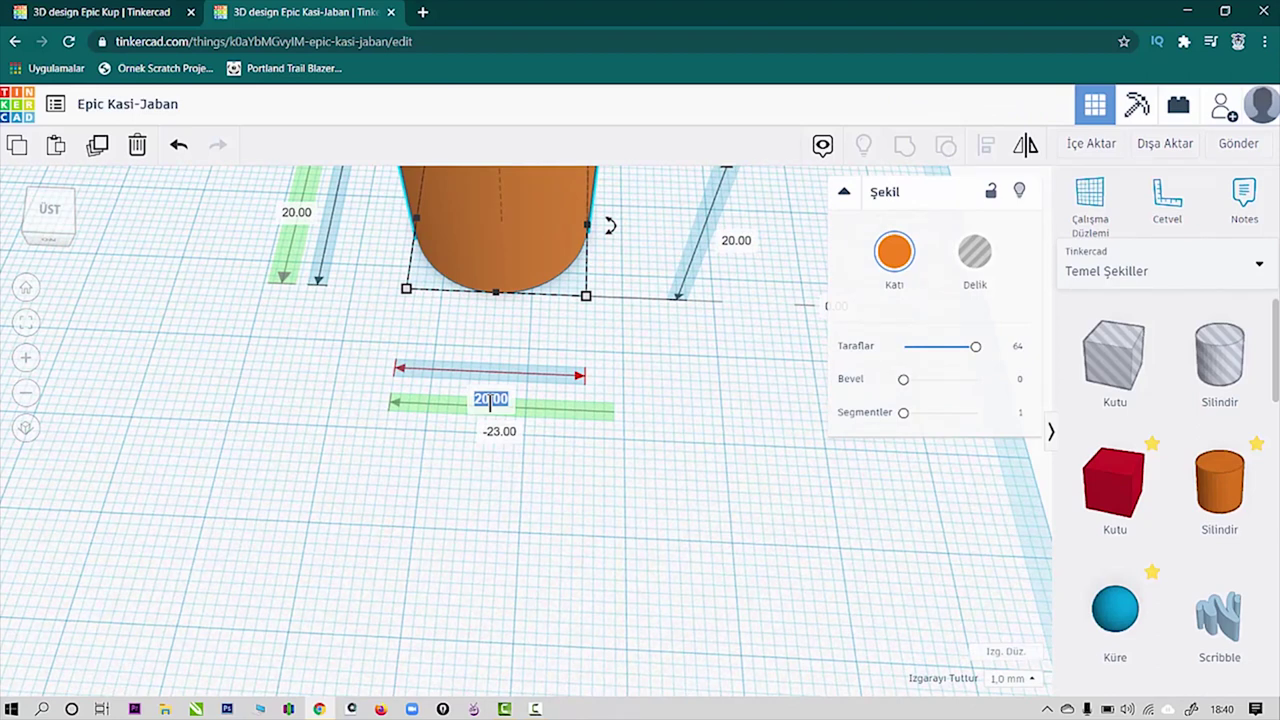
{"action": "key", "text": "BackSpace"}
{"action": "type", "text": "35"}
{"action": "key", "text": "Return"}
{"action": "left_click", "coordinate": [297, 213]}
{"action": "type", "text": "35"}
{"action": "key", "text": "Return"}
{"action": "middle_click_drag", "start_coordinate": [748, 282], "coordinate": [642, 542]}
{"action": "right_click_drag", "start_coordinate": [699, 553], "coordinate": [690, 388]}
{"action": "middle_click_drag", "start_coordinate": [688, 381], "coordinate": [560, 383]}
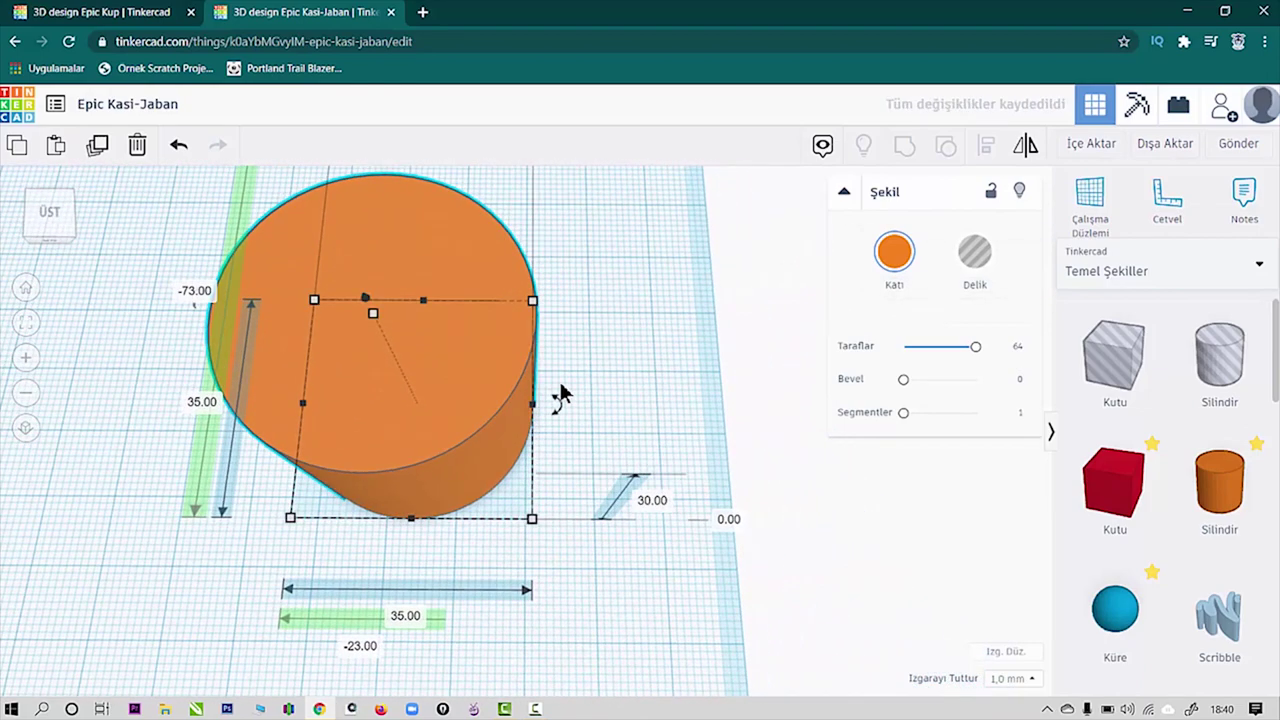
Step: Duplicate the cylinder and place the copy beside the original without overlap
{"action": "left_click", "coordinate": [115, 146]}
{"action": "left_click_drag", "start_coordinate": [480, 437], "coordinate": [935, 483]}
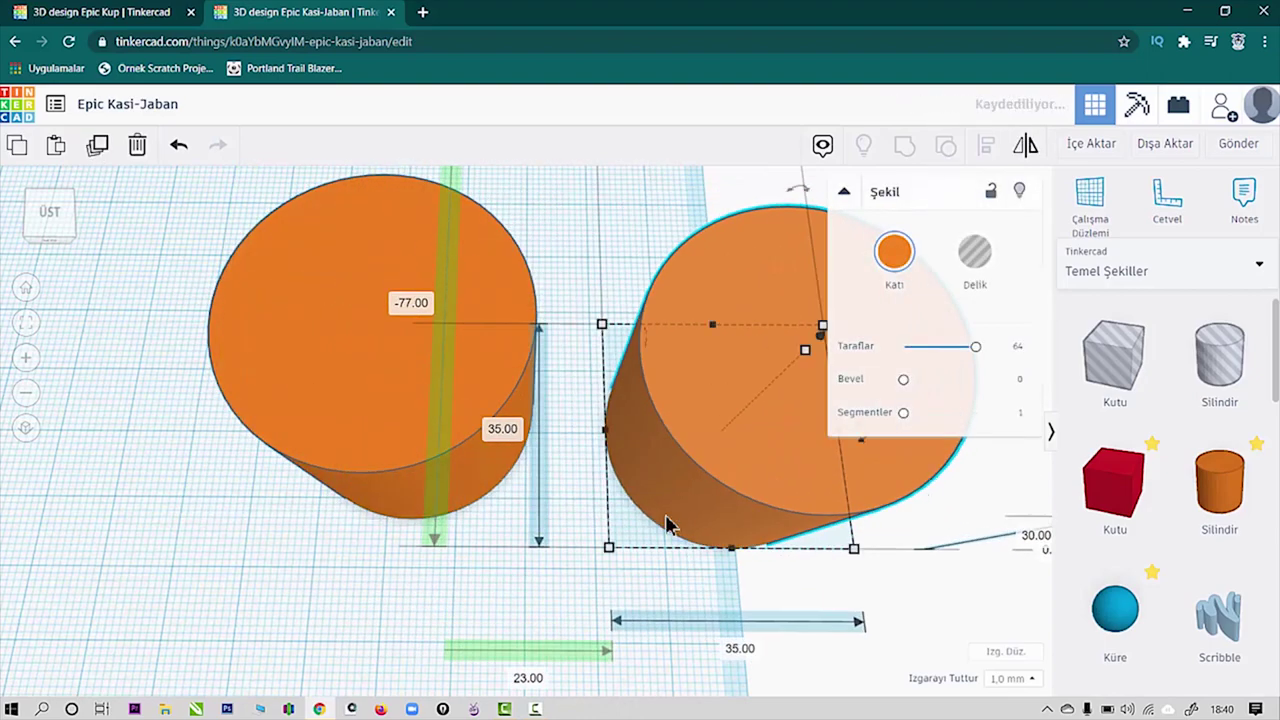
{"action": "middle_click_drag", "start_coordinate": [677, 526], "coordinate": [414, 474]}
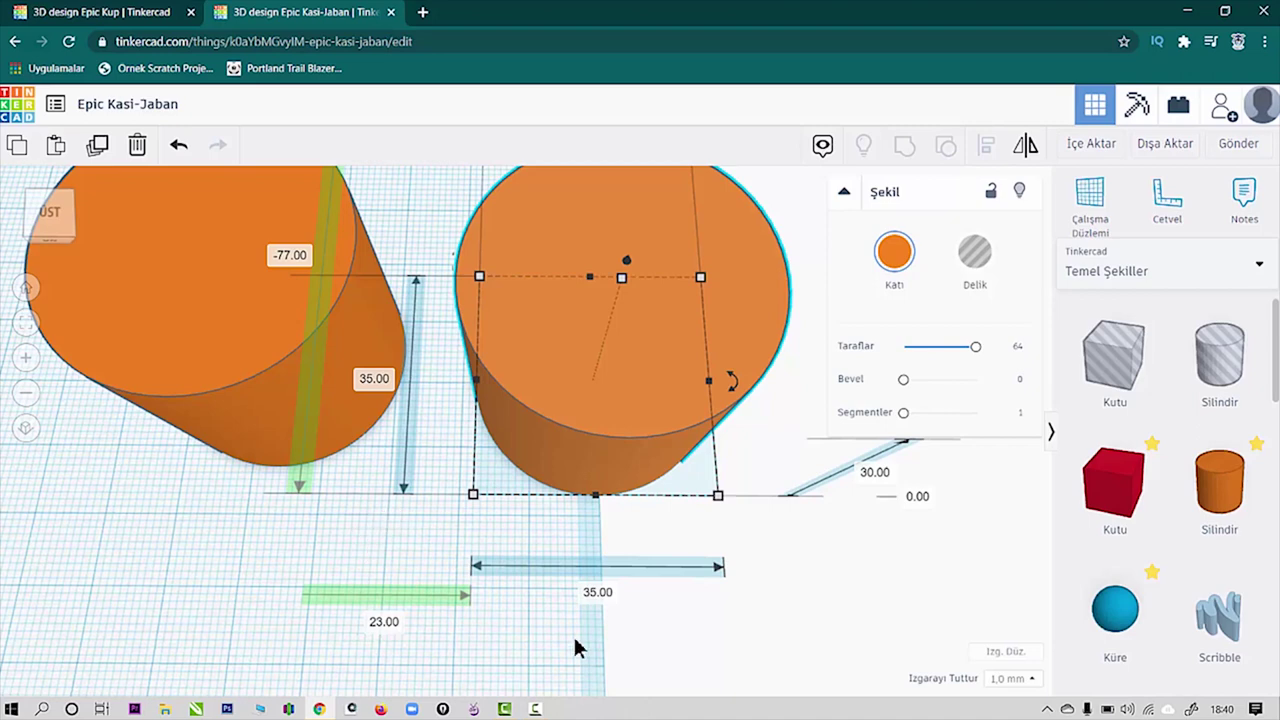
Step: Set the copied cylinder's width and length to 38 mm
{"action": "key", "text": "BackSpace"}
{"action": "key", "text": "Return"}
{"action": "left_click", "coordinate": [375, 381]}
{"action": "type", "text": "38"}
{"action": "key", "text": "Return"}
{"action": "right_click_drag", "start_coordinate": [543, 403], "coordinate": [565, 348]}
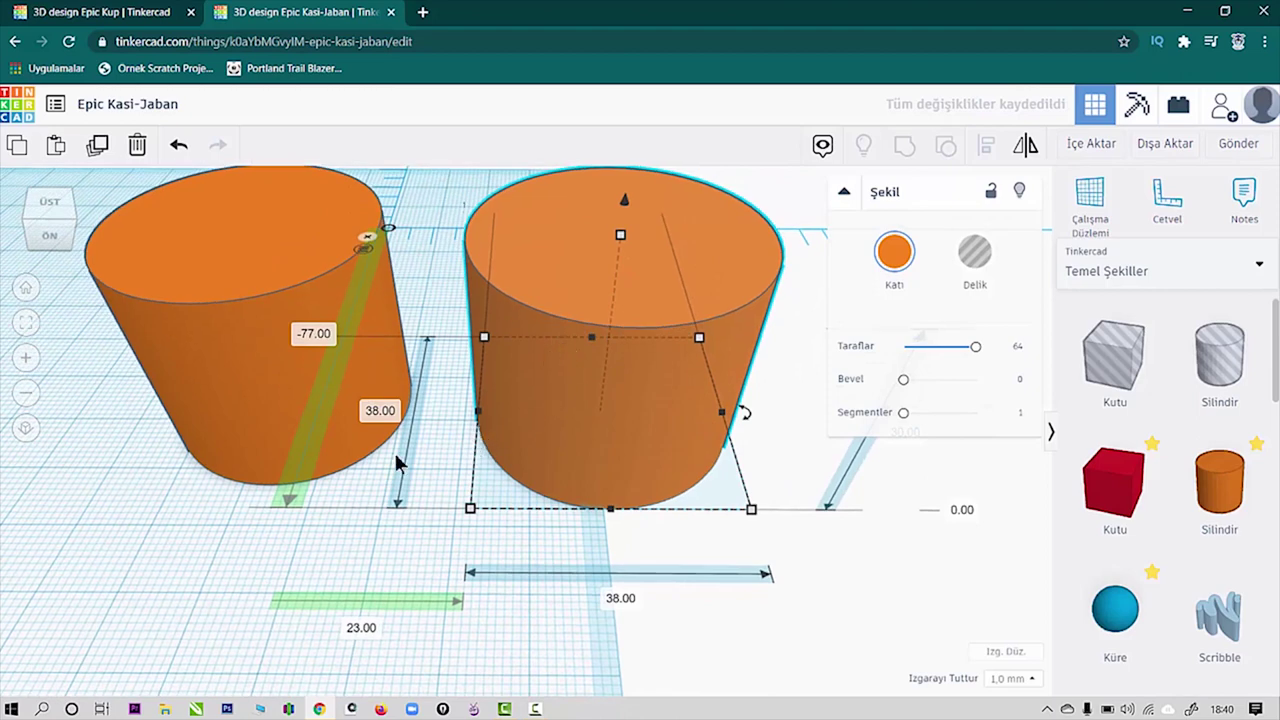
Step: Turn the 35 mm cylinder into a hole and centre it with the 38 mm cylinder in width and length
{"action": "left_click_drag", "start_coordinate": [97, 395], "coordinate": [334, 440]}
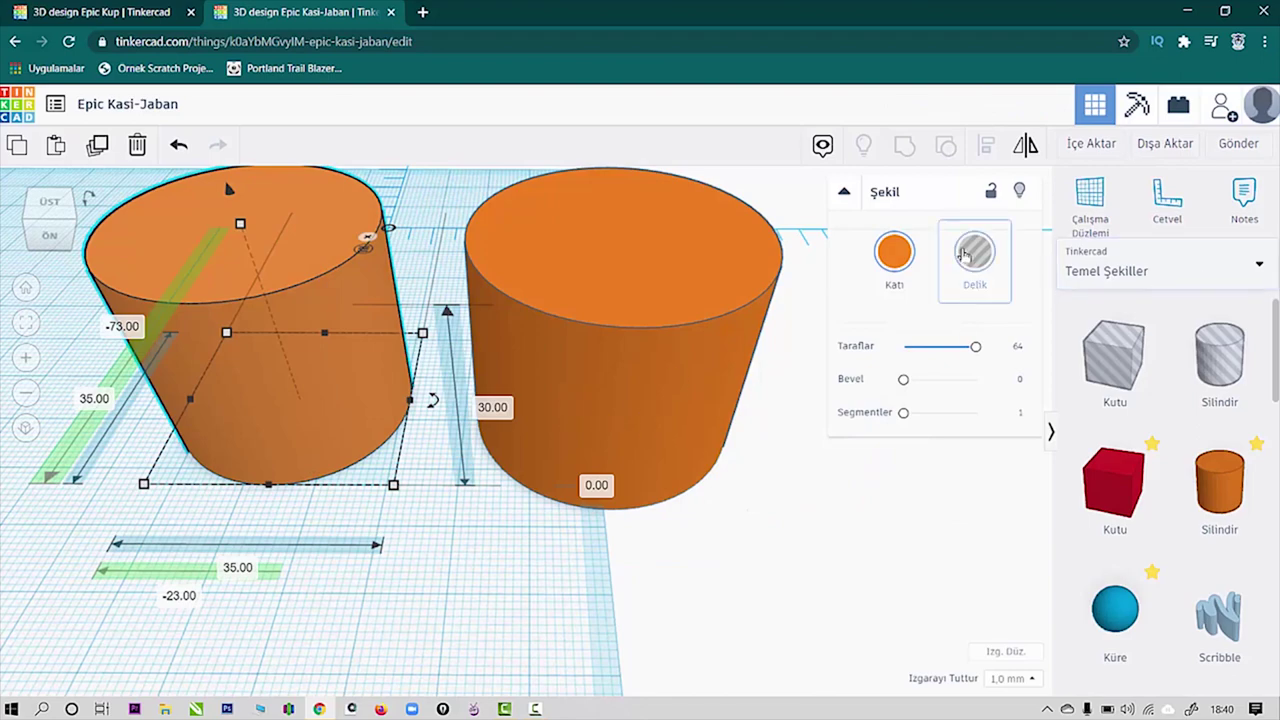
{"action": "left_click", "coordinate": [964, 256]}
{"action": "right_click_drag", "start_coordinate": [364, 341], "coordinate": [457, 456]}
{"action": "scroll", "coordinate": [457, 456], "scroll_direction": "down", "scroll_amount": 1}
{"action": "left_click_drag", "start_coordinate": [143, 251], "coordinate": [667, 415]}
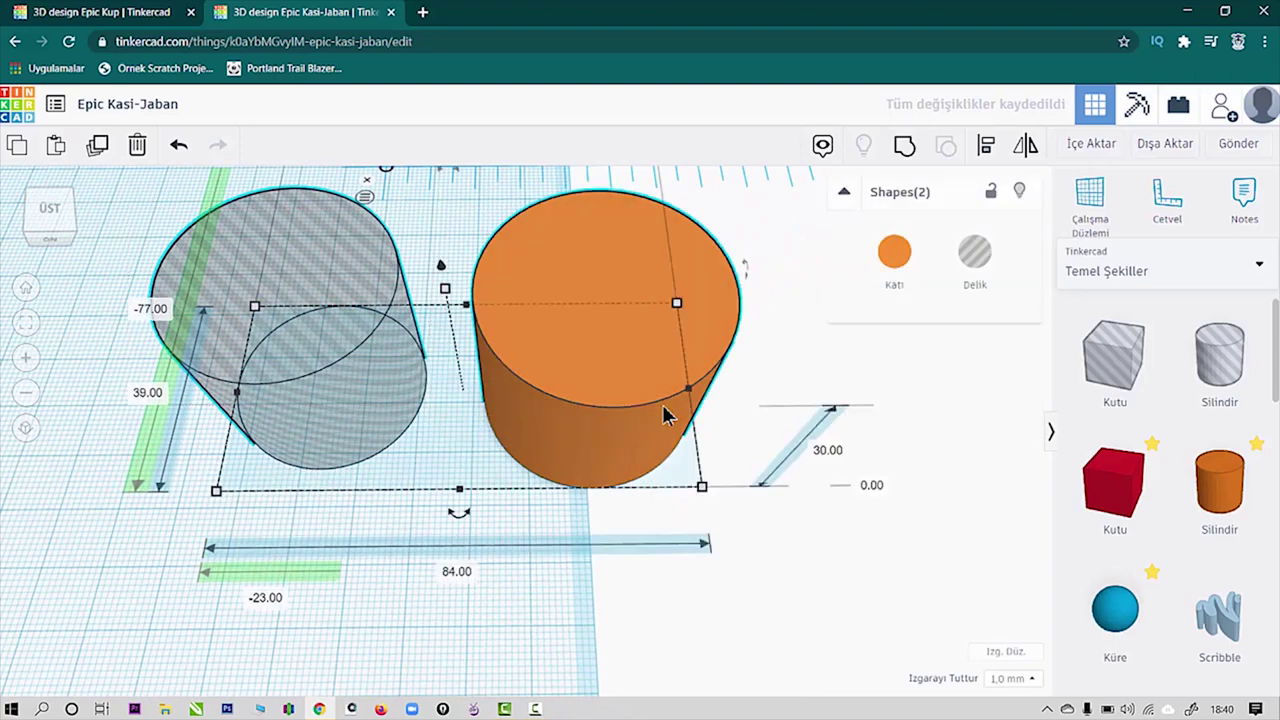
{"action": "left_click", "coordinate": [986, 145]}
{"action": "left_click", "coordinate": [458, 515]}
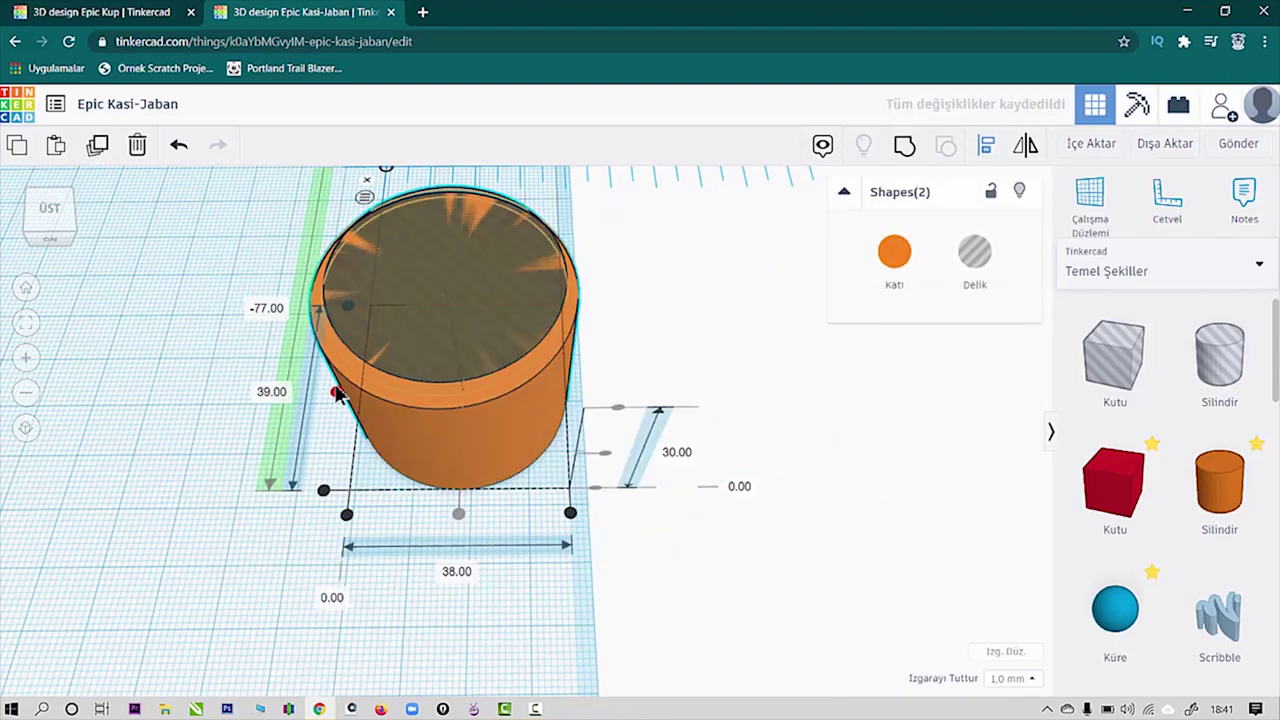
{"action": "left_click", "coordinate": [280, 466]}
{"action": "right_click_drag", "start_coordinate": [280, 466], "coordinate": [622, 238]}
{"action": "left_click_drag", "start_coordinate": [620, 222], "coordinate": [549, 298]}
{"action": "right_click_drag", "start_coordinate": [681, 375], "coordinate": [486, 523]}
{"action": "scroll", "coordinate": [477, 469], "scroll_direction": "up", "scroll_amount": 6}
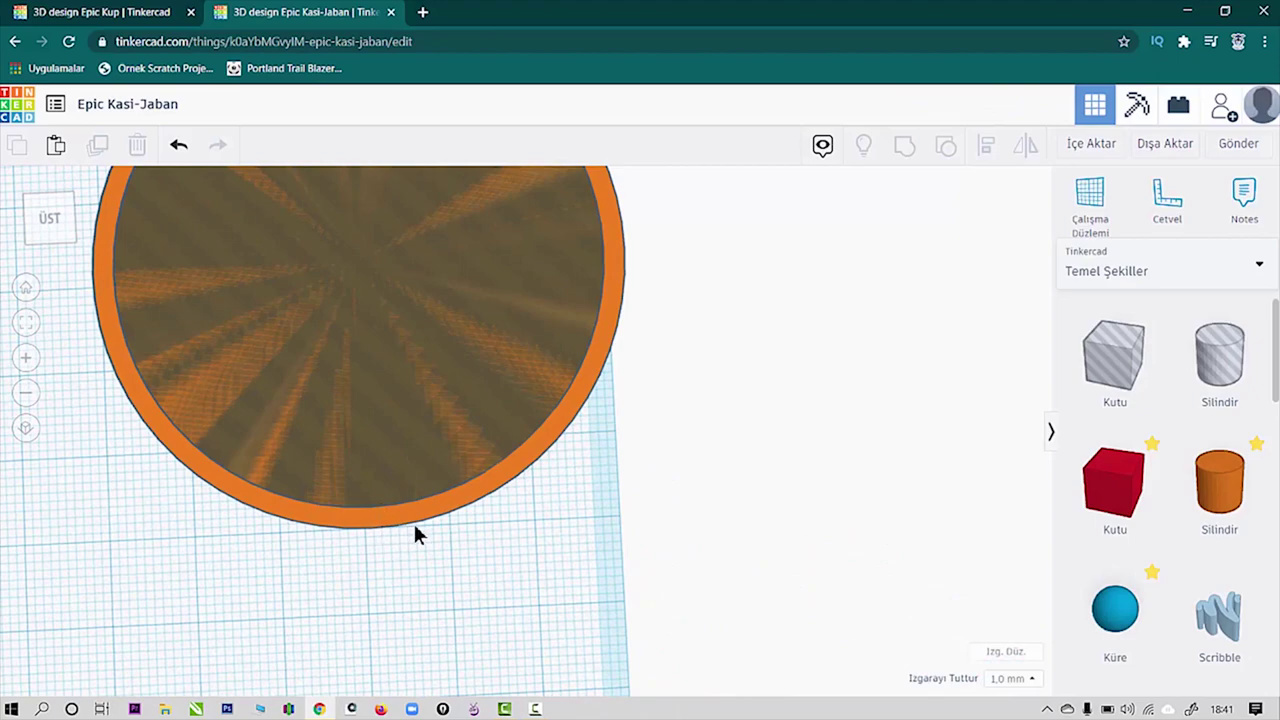
Step: Place a solid box on the free part of the workplane beside the nested cylinders
{"action": "scroll", "coordinate": [406, 535], "scroll_direction": "down", "scroll_amount": 3}
{"action": "right_click_drag", "start_coordinate": [397, 357], "coordinate": [895, 475]}
{"action": "scroll", "coordinate": [895, 475], "scroll_direction": "down", "scroll_amount": 2}
{"action": "left_click_drag", "start_coordinate": [1109, 486], "coordinate": [341, 444]}
{"action": "right_click_drag", "start_coordinate": [309, 480], "coordinate": [745, 528]}
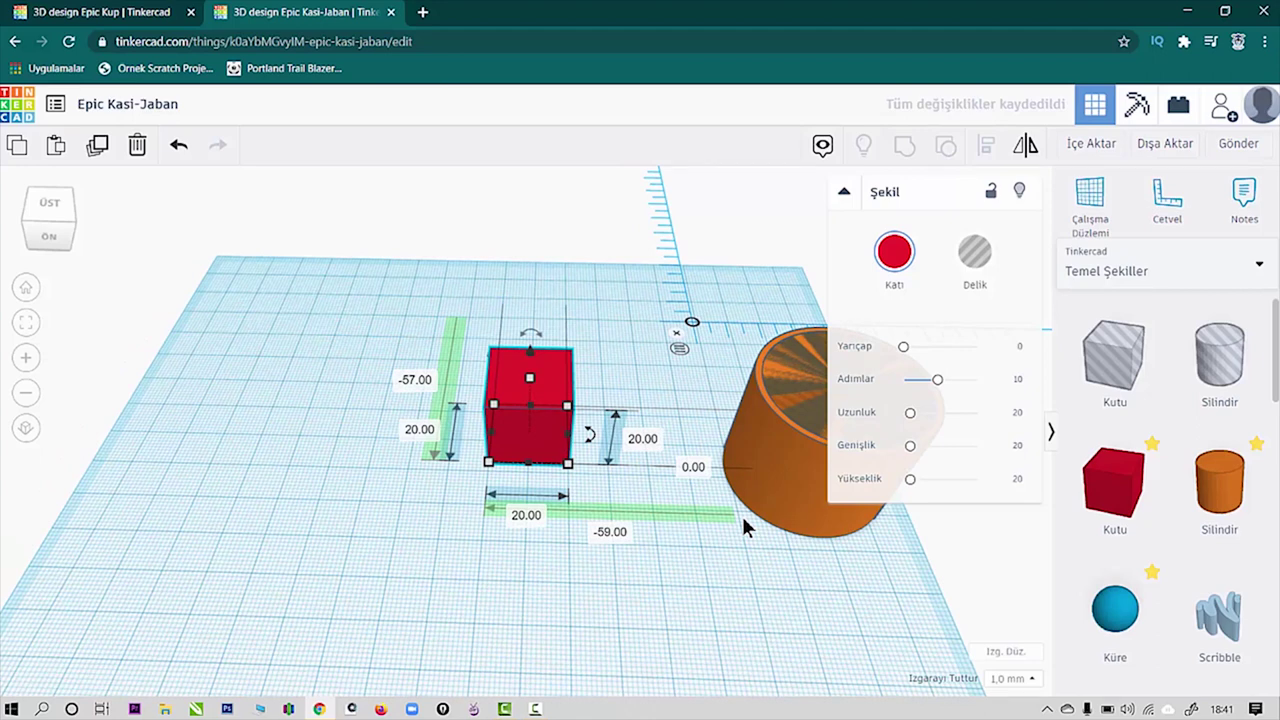
Step: Set the box's width to 120 mm and move it clear of the cylinders
{"action": "left_click", "coordinate": [532, 515]}
{"action": "key", "text": "BackSpace"}
{"action": "type", "text": "1"}
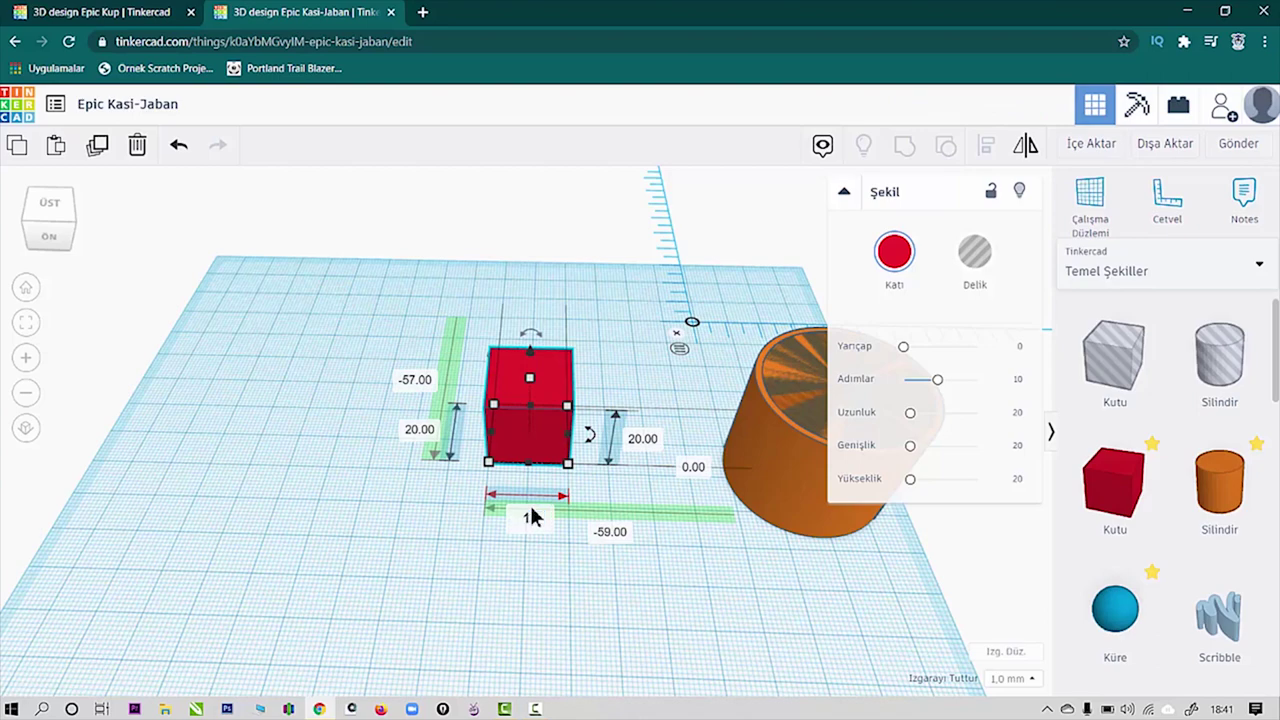
{"action": "type", "text": "20"}
{"action": "key", "text": "Return"}
{"action": "left_click_drag", "start_coordinate": [491, 406], "coordinate": [282, 414]}
Step: Set the box's length to 70 mm and its height to 30 mm
{"action": "left_click", "coordinate": [127, 428]}
{"action": "type", "text": "7"}
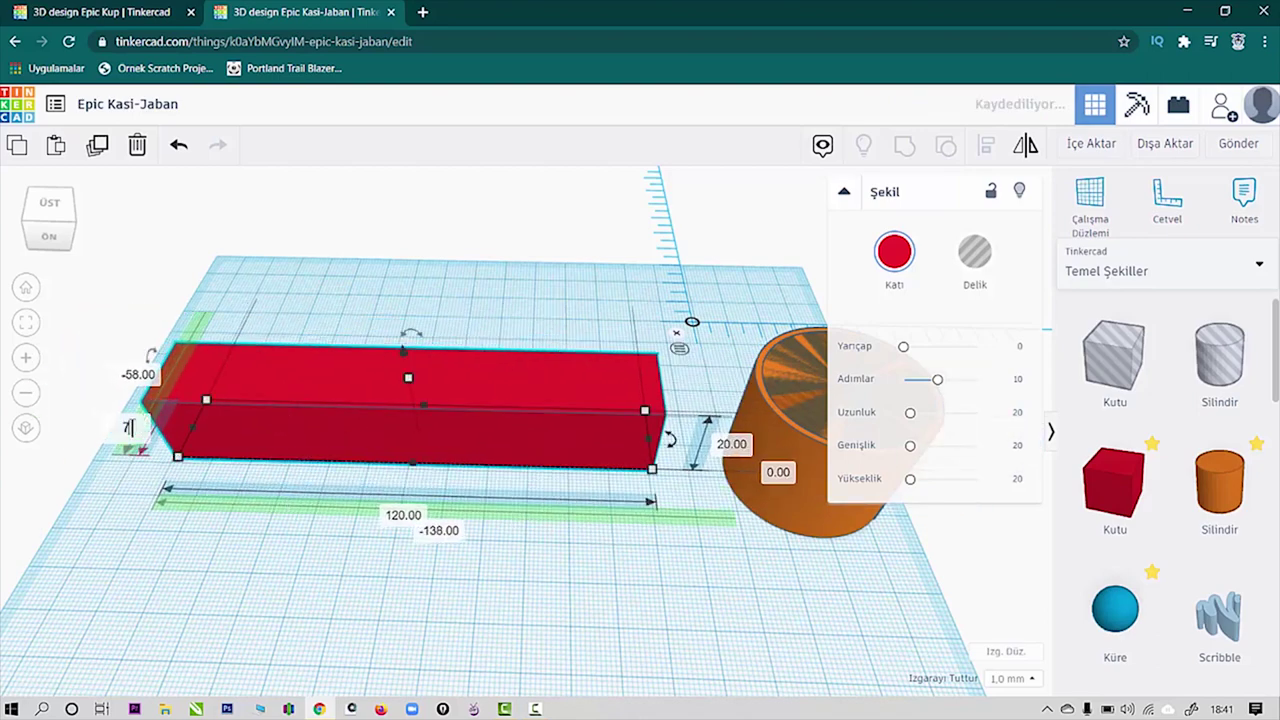
{"action": "type", "text": "0"}
{"action": "key", "text": "Return"}
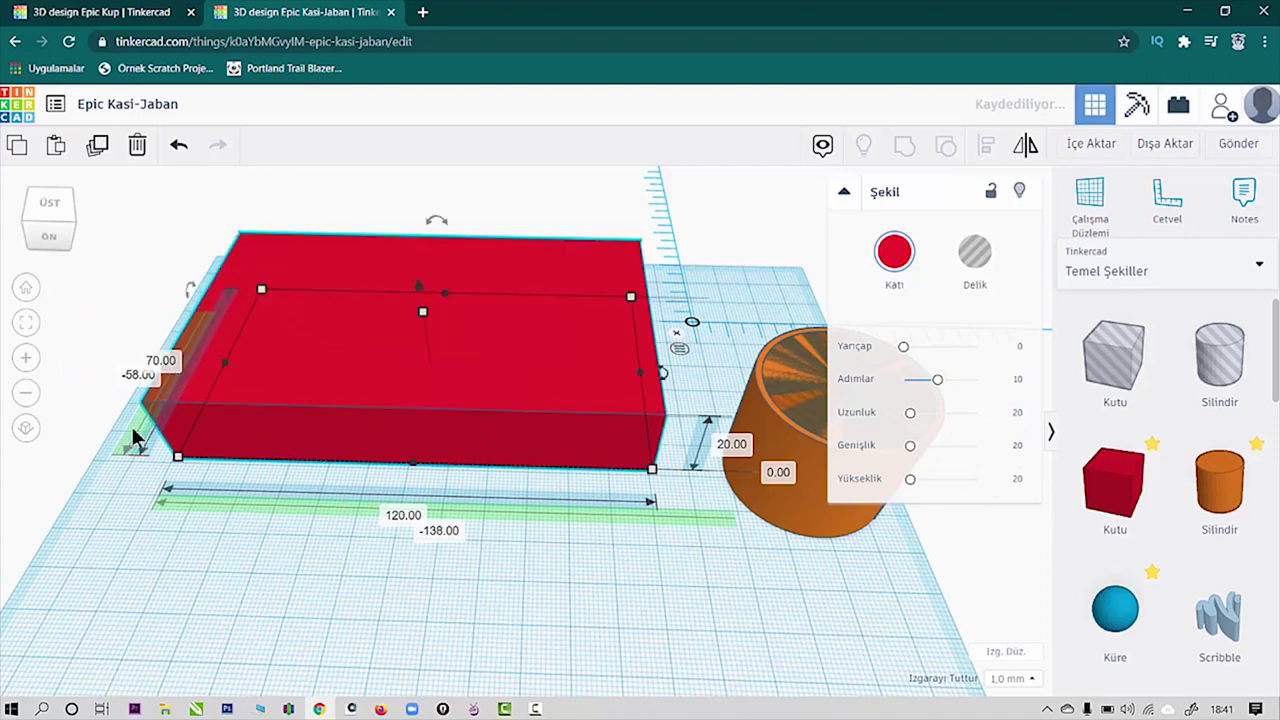
{"action": "right_click_drag", "start_coordinate": [203, 425], "coordinate": [317, 424]}
{"action": "middle_click_drag", "start_coordinate": [450, 406], "coordinate": [515, 365]}
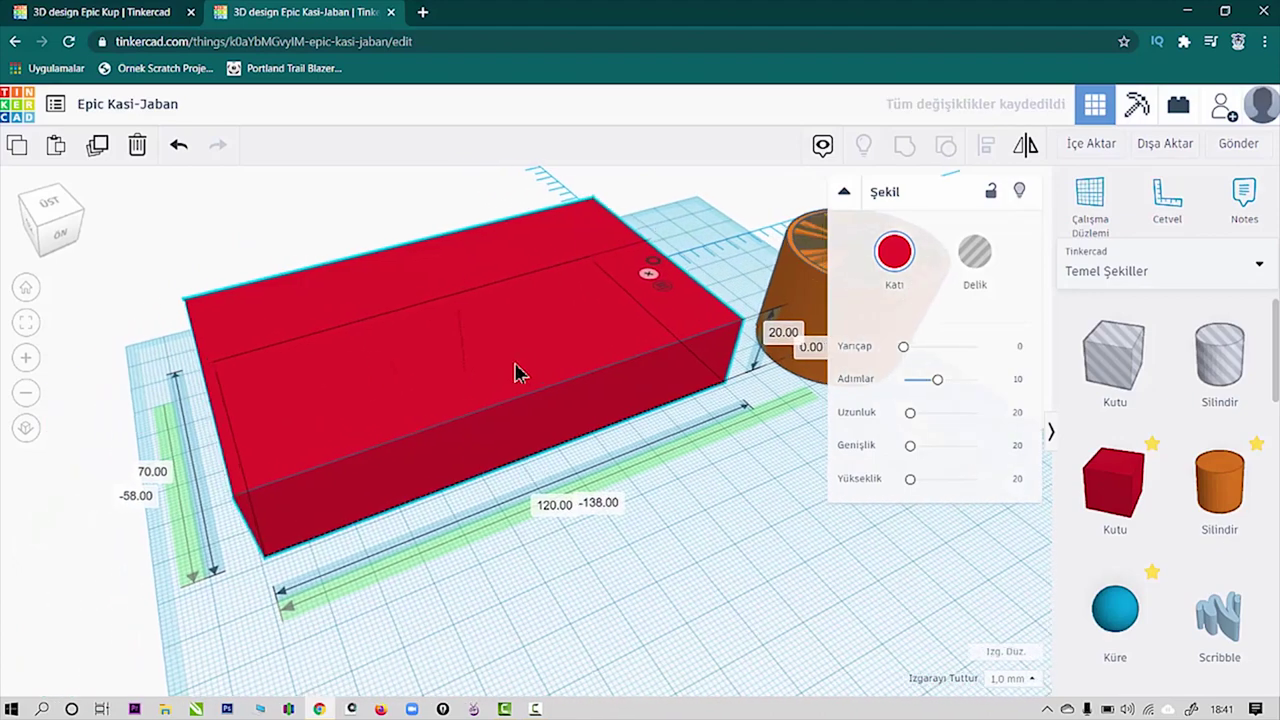
{"action": "left_click", "coordinate": [790, 336]}
{"action": "type", "text": "30"}
{"action": "key", "text": "Return"}
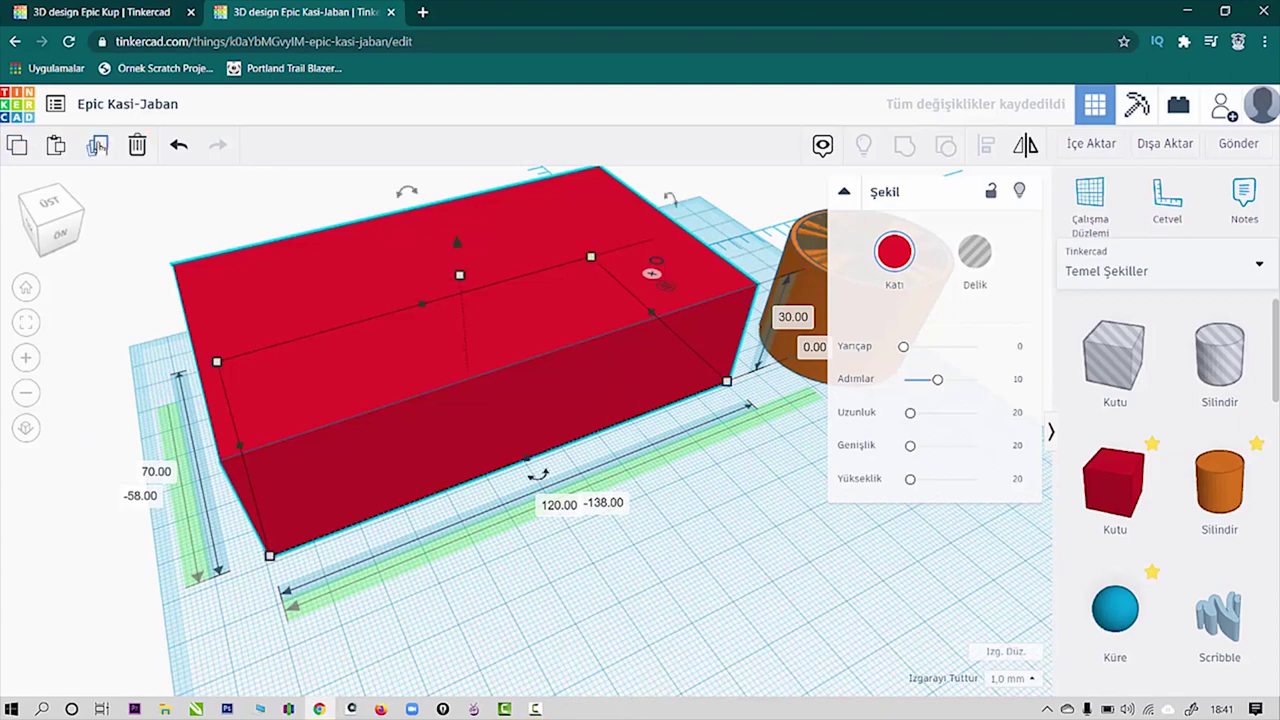
Step: Duplicate the box and place the copy behind the original
{"action": "left_click", "coordinate": [101, 146]}
{"action": "middle_click_drag", "start_coordinate": [286, 263], "coordinate": [414, 440]}
{"action": "left_click_drag", "start_coordinate": [454, 494], "coordinate": [258, 190]}
{"action": "right_click_drag", "start_coordinate": [711, 551], "coordinate": [510, 577]}
{"action": "middle_click_drag", "start_coordinate": [510, 577], "coordinate": [591, 459]}
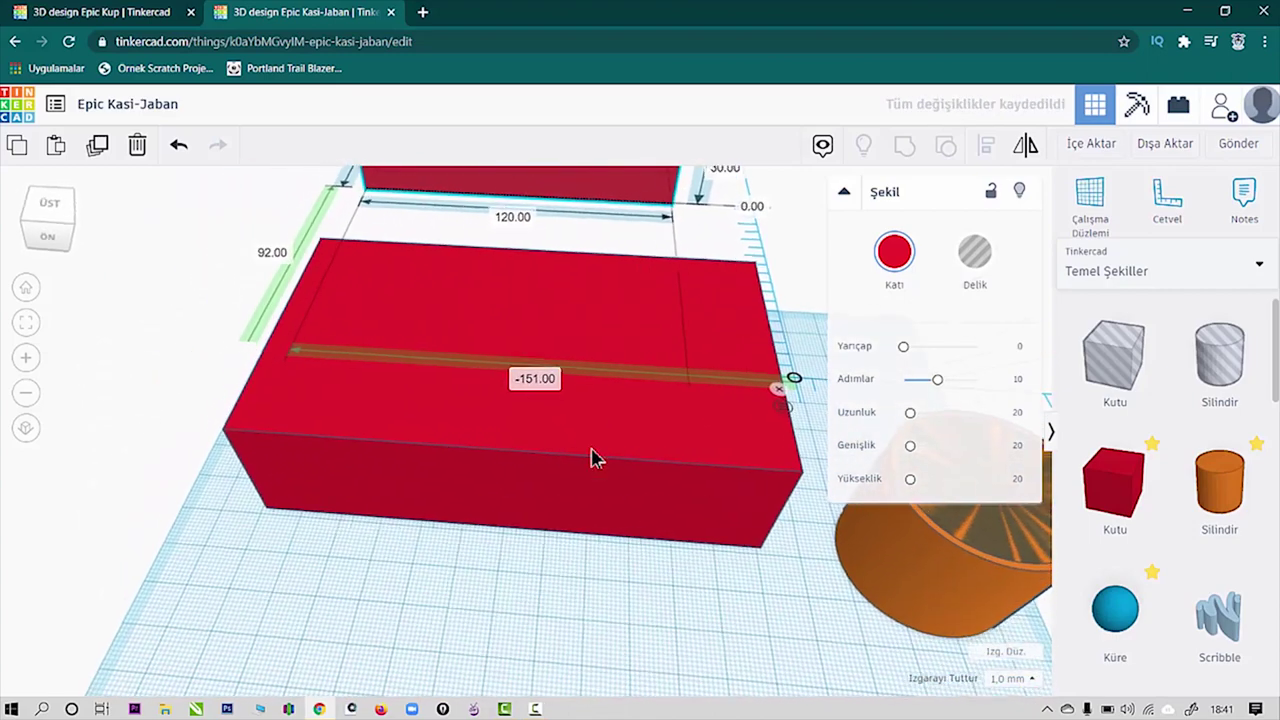
Step: Resize the front box to a width of 117 mm and a length of 67 mm
{"action": "left_click", "coordinate": [577, 431]}
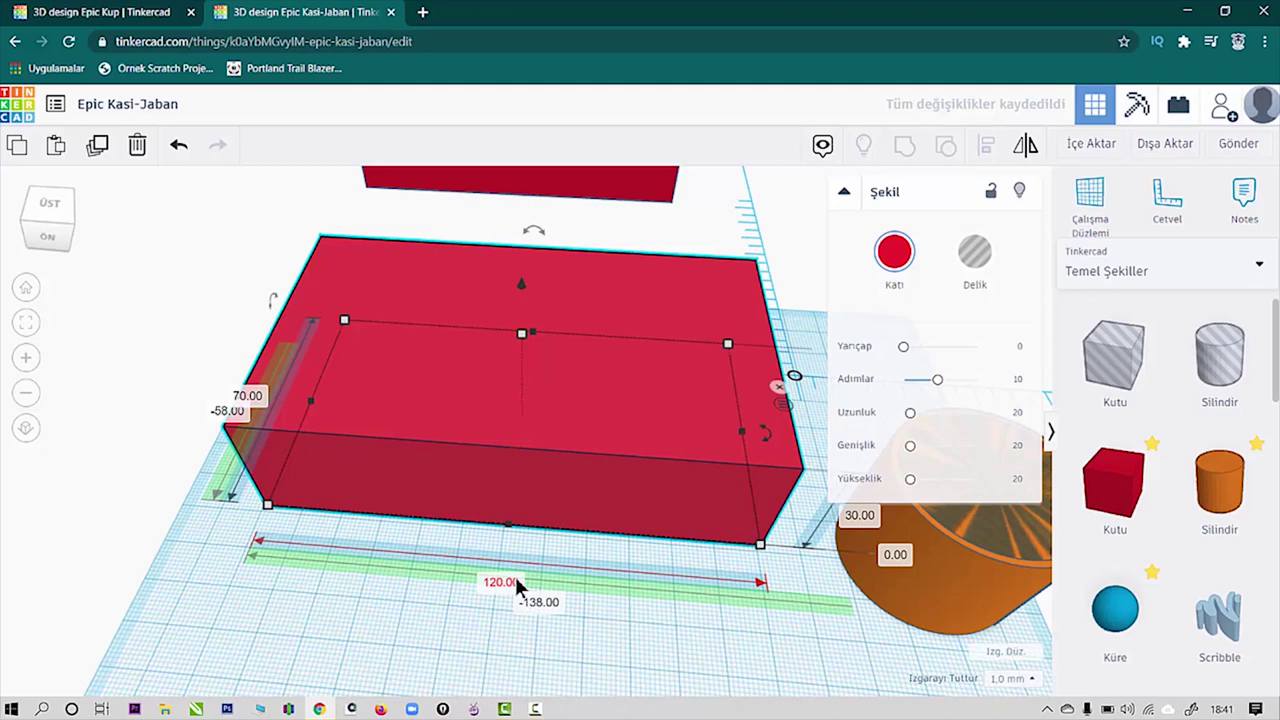
{"action": "left_click", "coordinate": [517, 582]}
{"action": "type", "text": "117"}
{"action": "key", "text": "Return"}
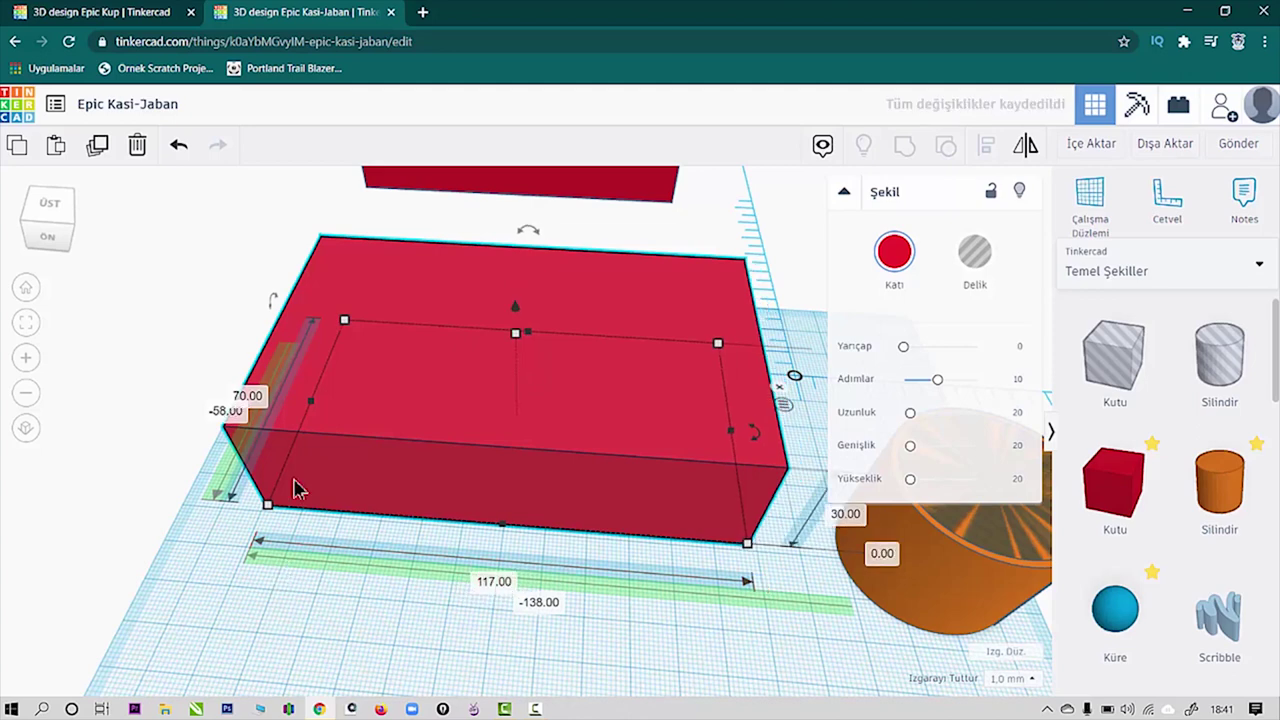
{"action": "left_click", "coordinate": [252, 398]}
{"action": "type", "text": "6"}
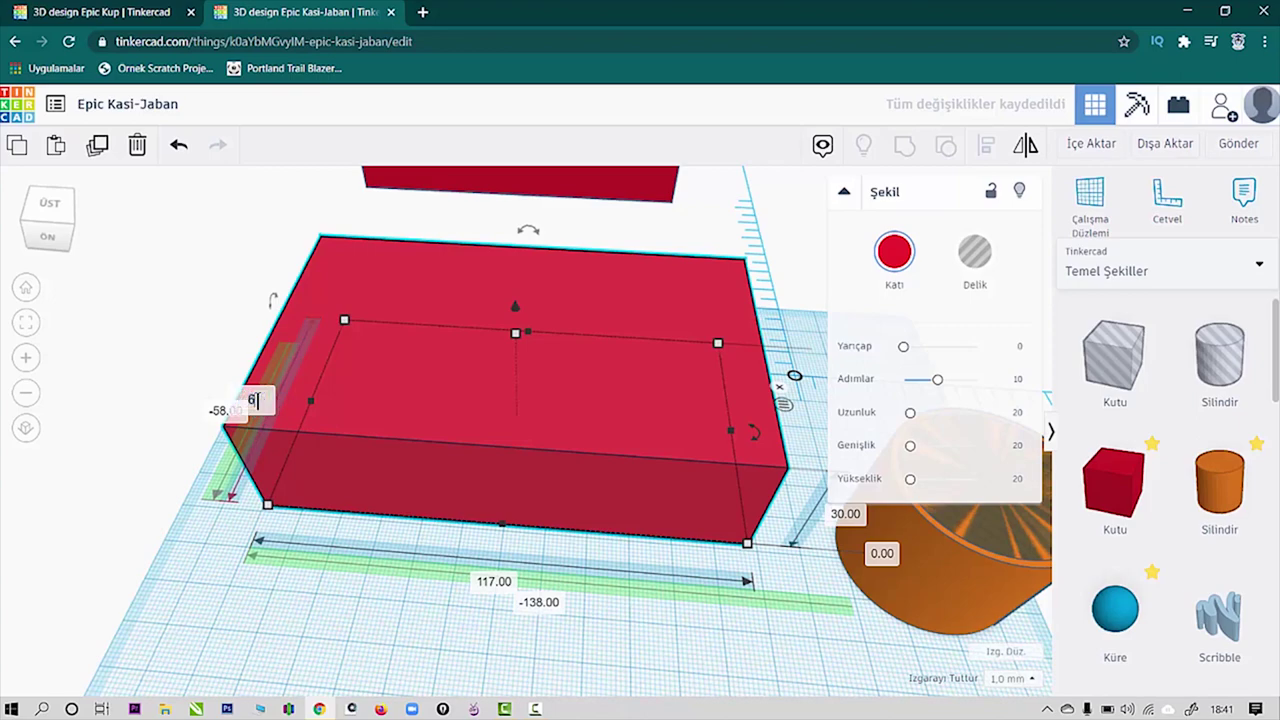
{"action": "type", "text": "7"}
{"action": "key", "text": "Return"}
Step: Set the front box's height to 28 mm
{"action": "right_click_drag", "start_coordinate": [337, 557], "coordinate": [618, 500]}
{"action": "left_click", "coordinate": [738, 456]}
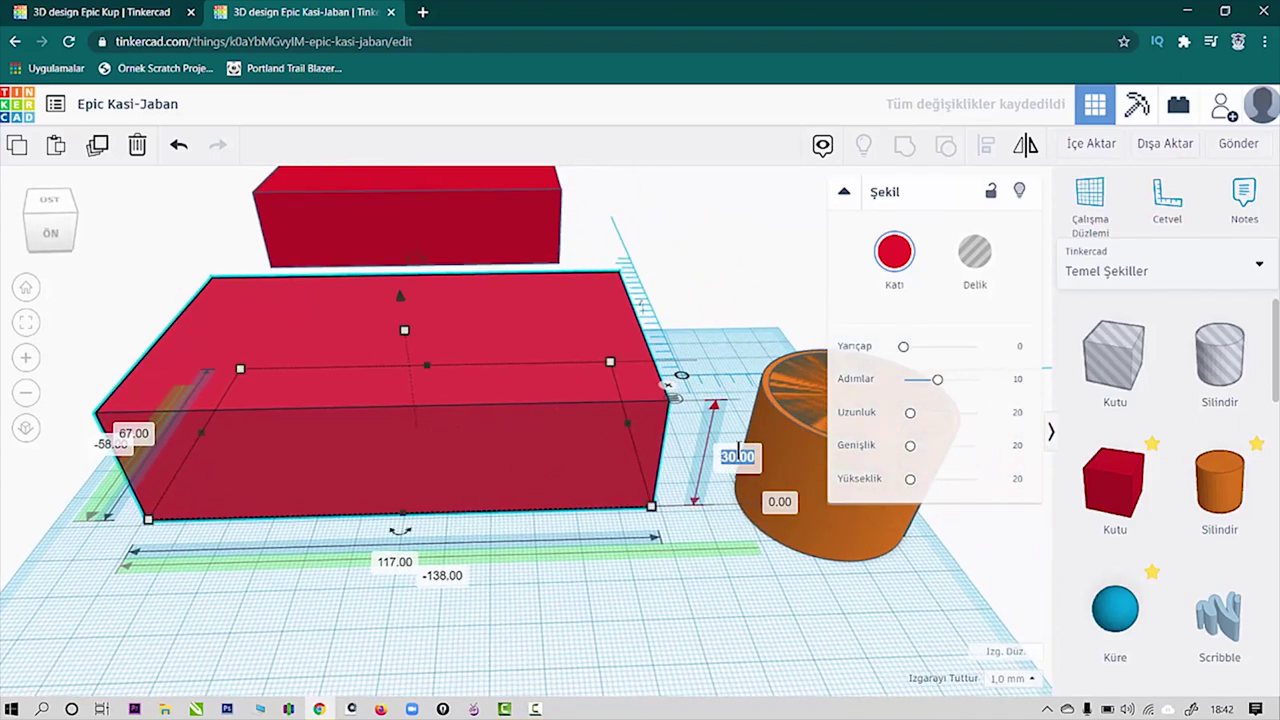
{"action": "type", "text": "1"}
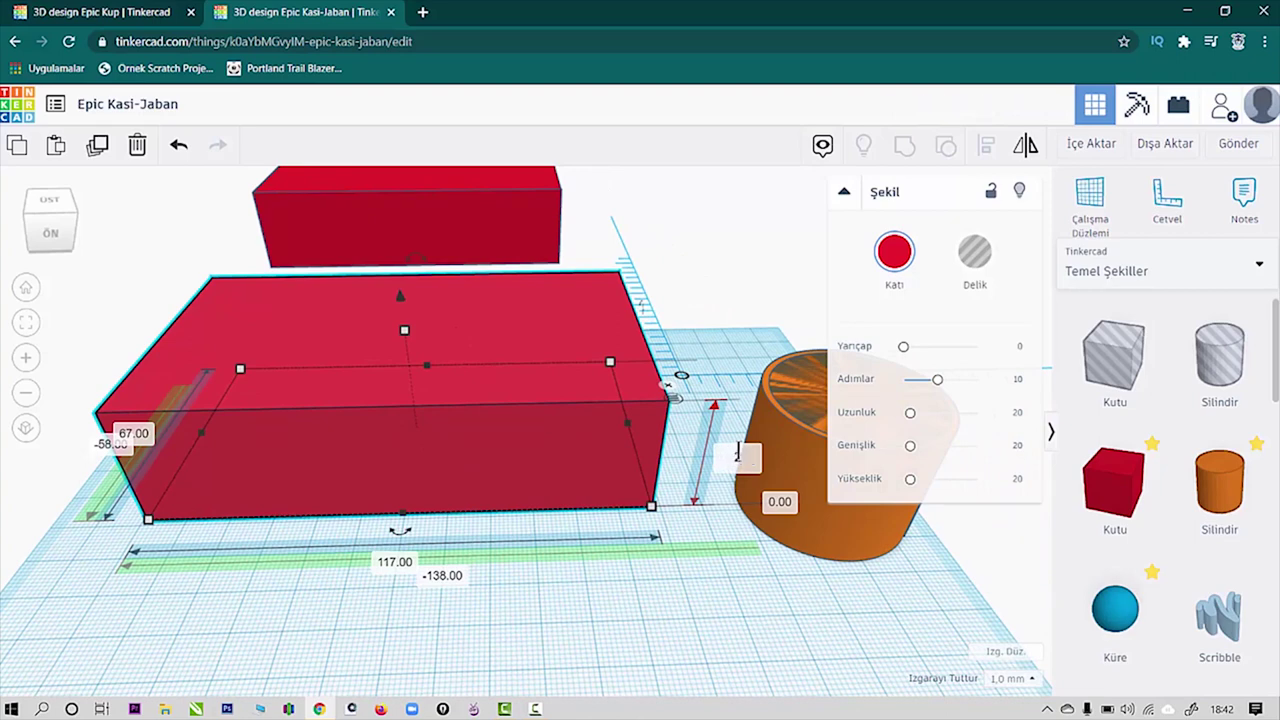
{"action": "type", "text": "38"}
{"action": "key", "text": "Return"}
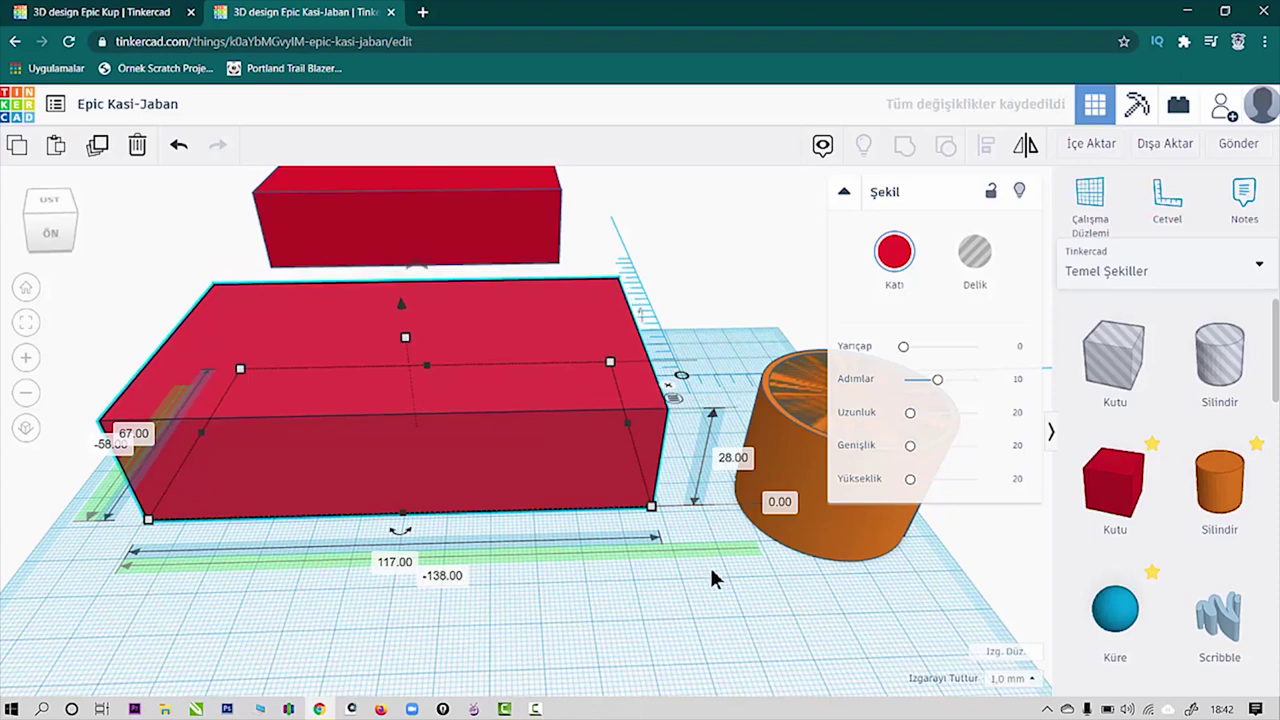
Step: Raise the smaller box 11 mm above the workplane and centre both boxes on each other in width and length
{"action": "right_click_drag", "start_coordinate": [514, 274], "coordinate": [361, 227]}
{"action": "left_click_drag", "start_coordinate": [176, 203], "coordinate": [526, 489]}
{"action": "left_click", "coordinate": [985, 148]}
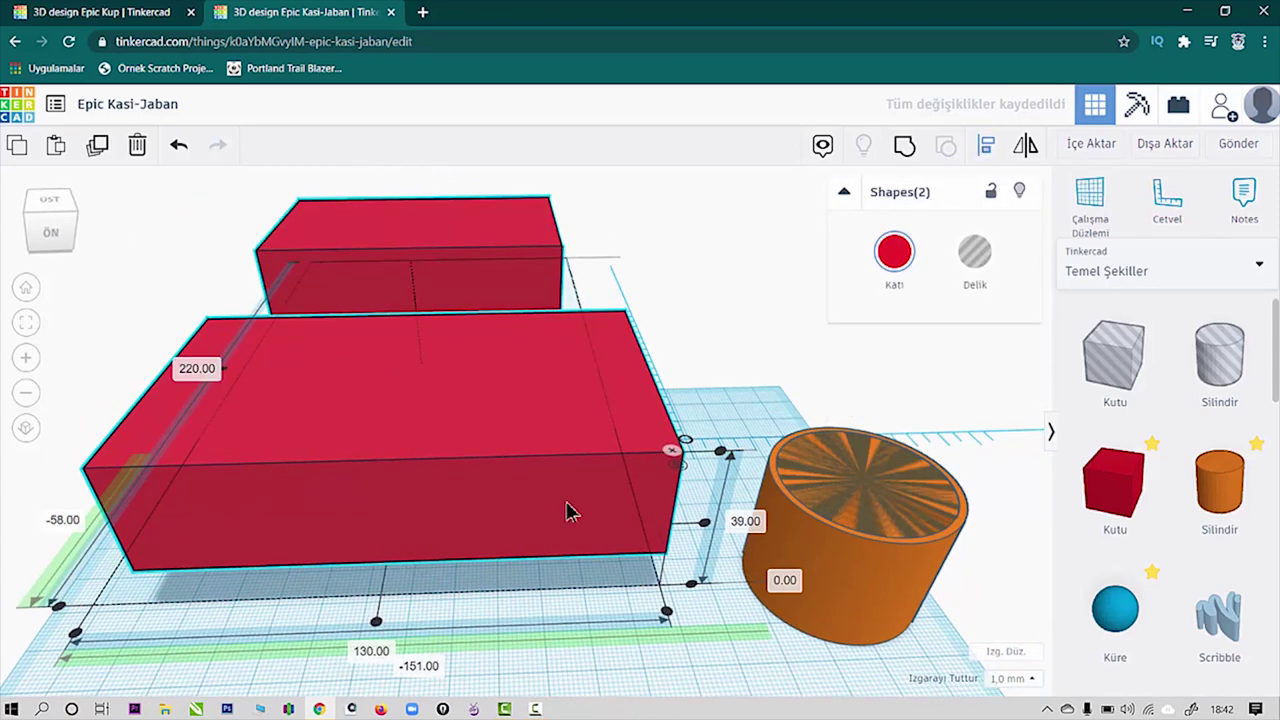
{"action": "left_click", "coordinate": [376, 624]}
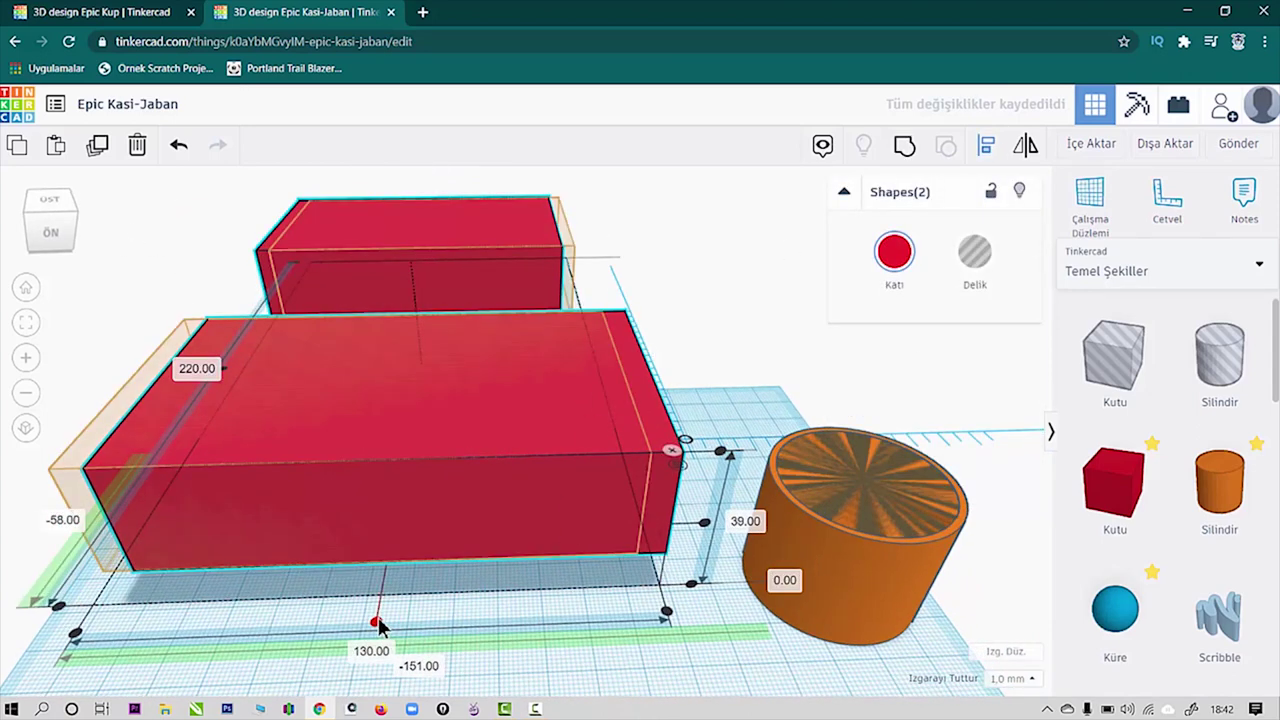
{"action": "left_click", "coordinate": [245, 368]}
{"action": "right_click_drag", "start_coordinate": [577, 320], "coordinate": [698, 612]}
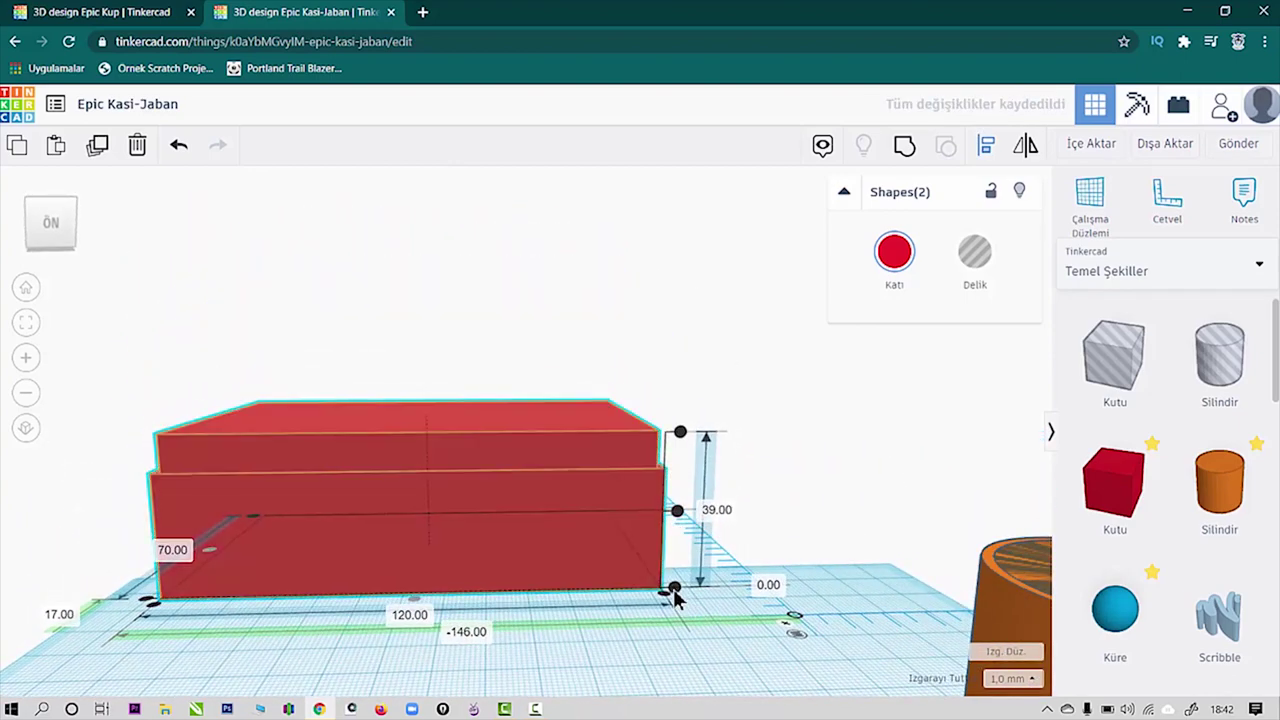
{"action": "left_click", "coordinate": [675, 594]}
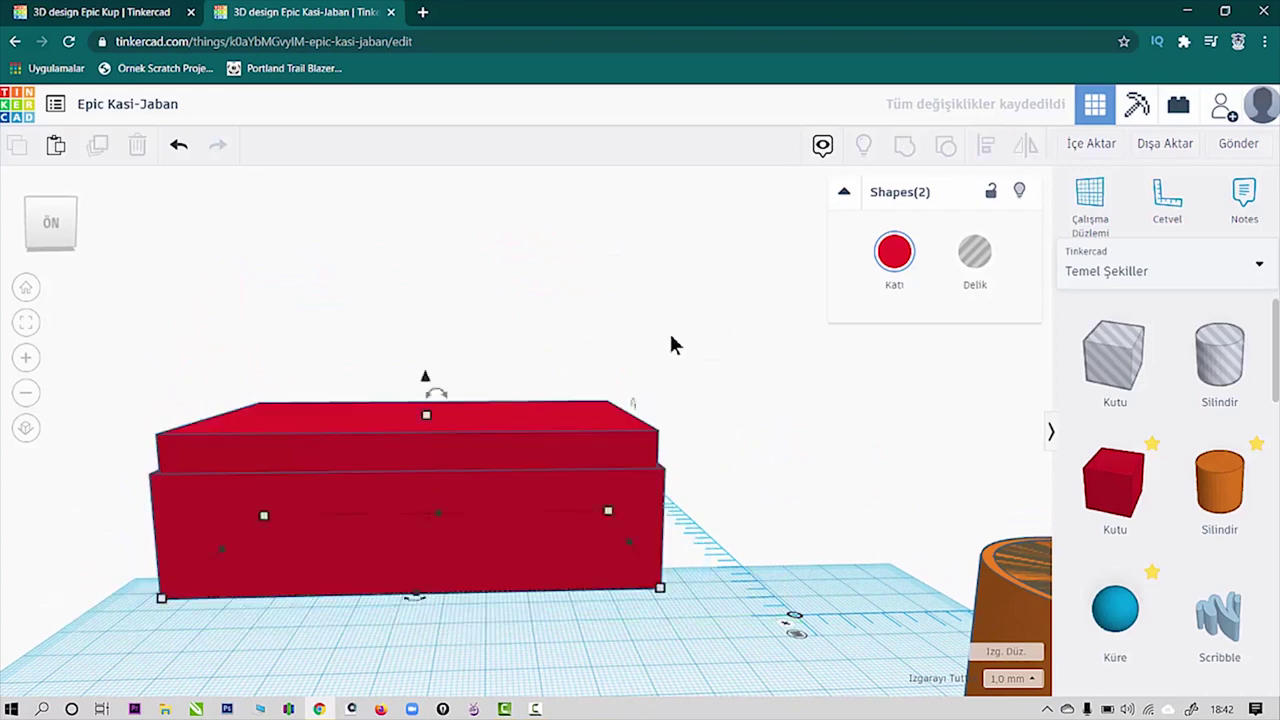
{"action": "left_click", "coordinate": [671, 343]}
Step: Turn the smaller box into a hole and lower it to 2 mm above the workplane
{"action": "scroll", "coordinate": [491, 491], "scroll_direction": "up", "scroll_amount": 3}
{"action": "left_click", "coordinate": [711, 409]}
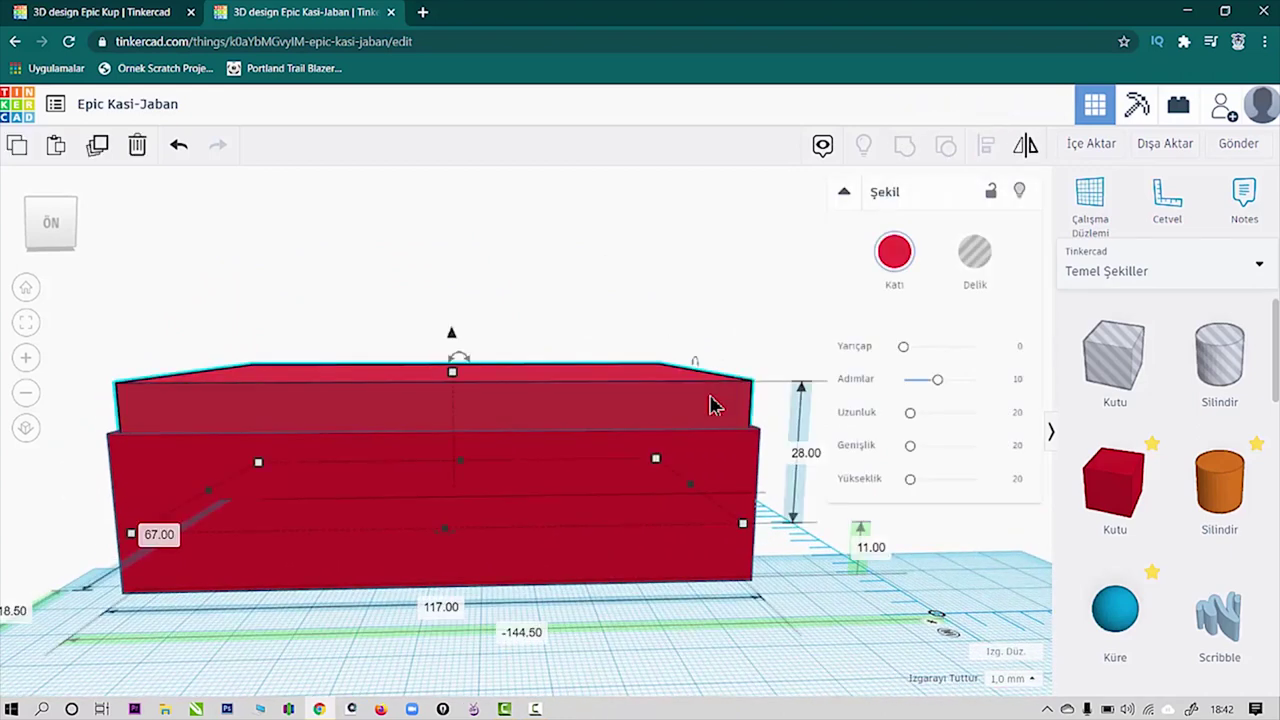
{"action": "left_click", "coordinate": [985, 256]}
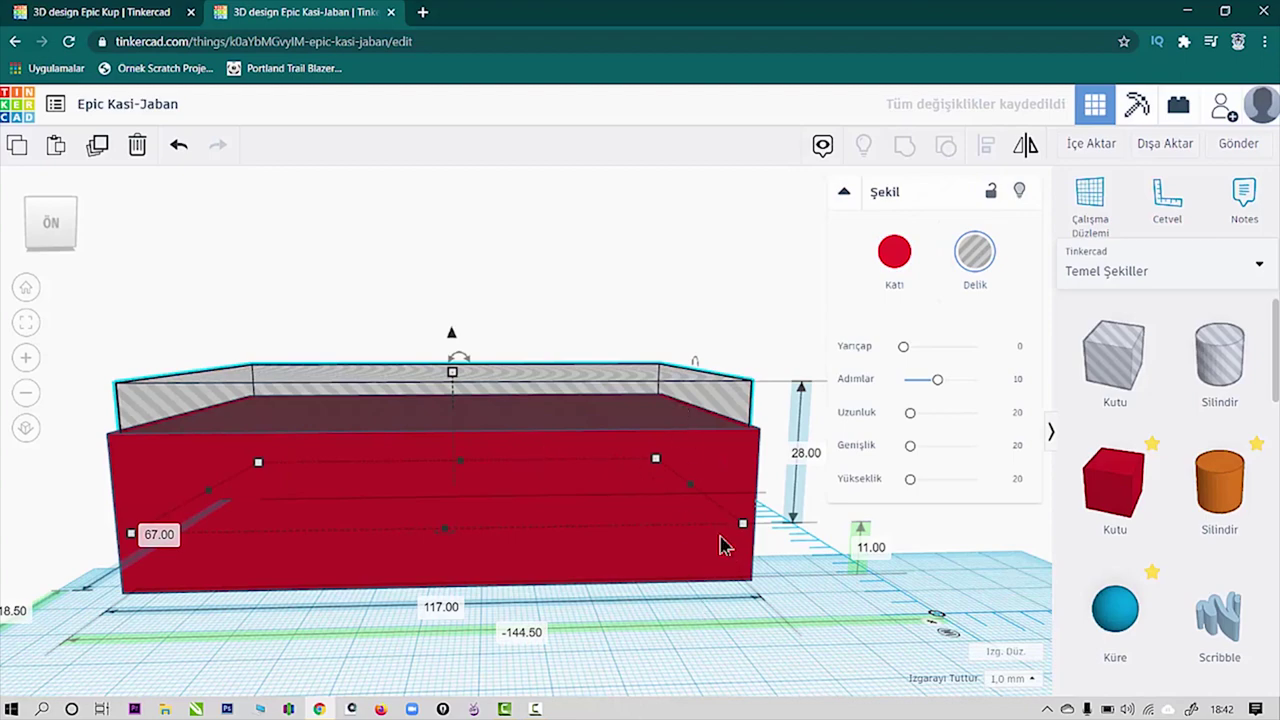
{"action": "middle_click_drag", "start_coordinate": [708, 505], "coordinate": [683, 503]}
{"action": "left_click_drag", "start_coordinate": [398, 278], "coordinate": [409, 320]}
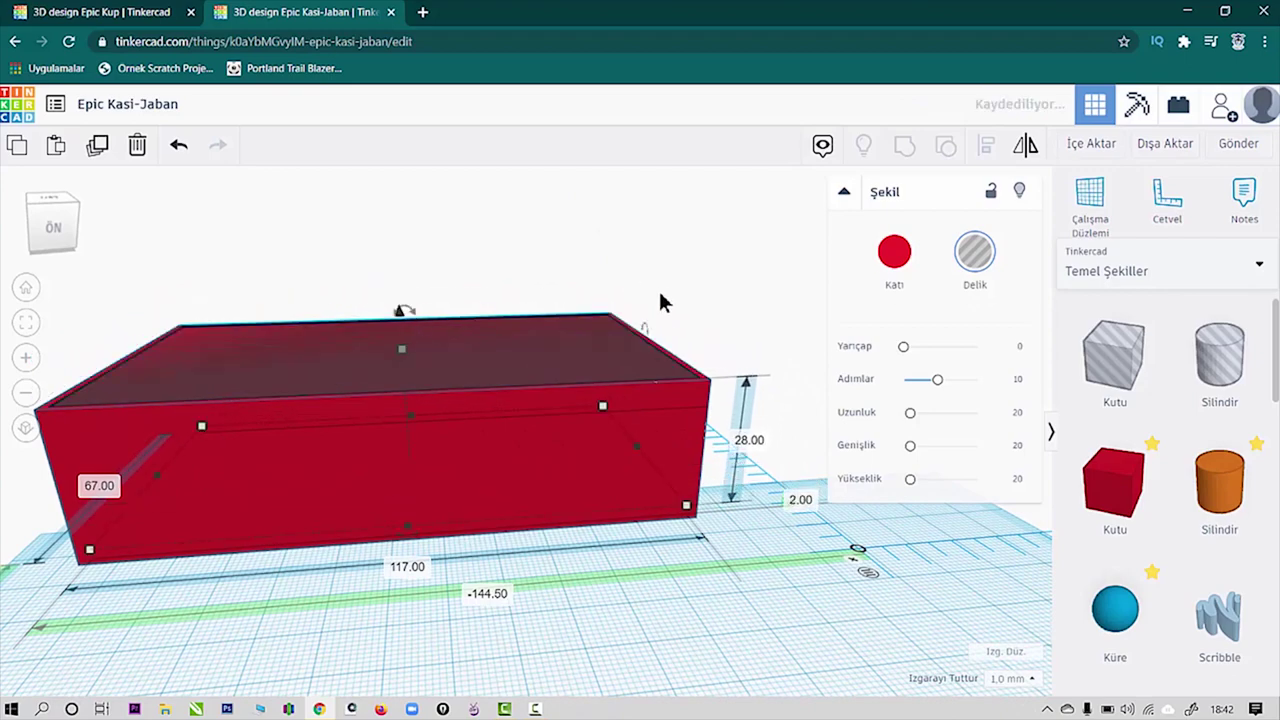
Step: Examine the rim and wall gap between the outer box and the smaller hole box from several angles
{"action": "right_click_drag", "start_coordinate": [700, 228], "coordinate": [646, 297]}
{"action": "middle_click_drag", "start_coordinate": [566, 398], "coordinate": [518, 514]}
{"action": "right_click_drag", "start_coordinate": [674, 460], "coordinate": [727, 383]}
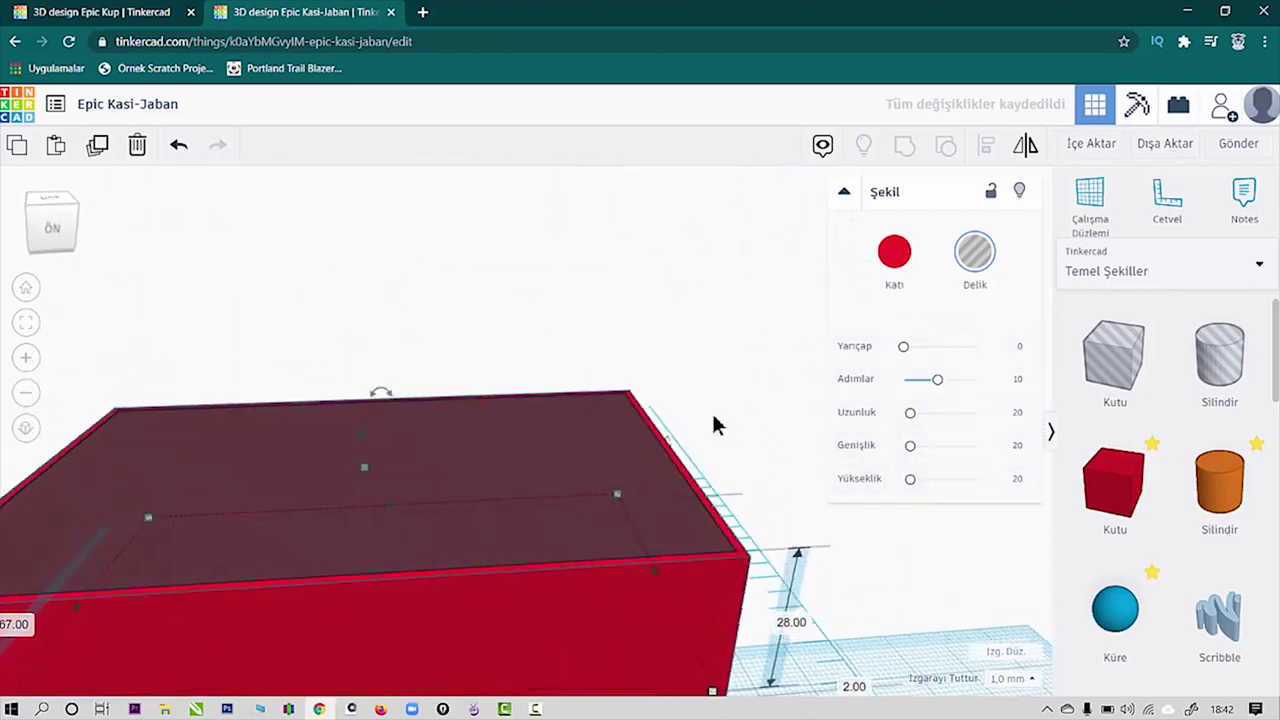
{"action": "middle_click_drag", "start_coordinate": [680, 508], "coordinate": [676, 410]}
{"action": "middle_click_drag", "start_coordinate": [618, 546], "coordinate": [654, 297]}
{"action": "right_click_drag", "start_coordinate": [607, 492], "coordinate": [580, 583]}
{"action": "scroll", "coordinate": [450, 405], "scroll_direction": "up", "scroll_amount": 3}
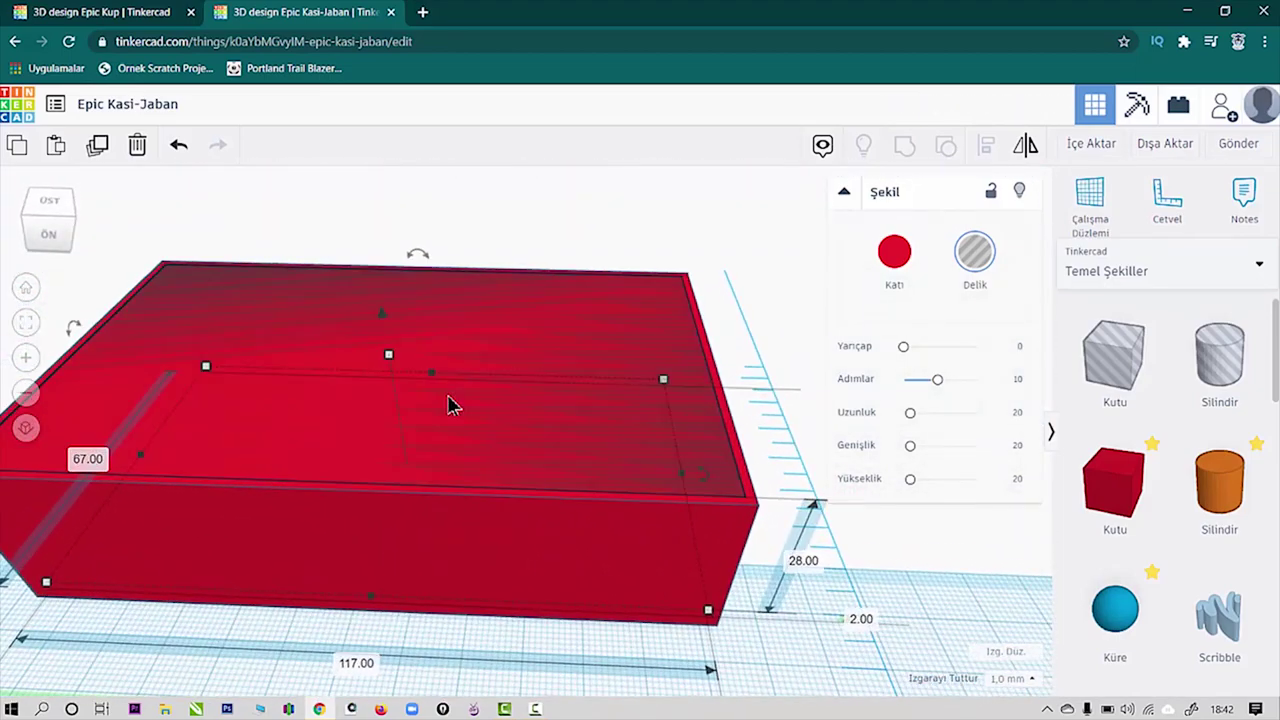
Step: Turn the outer box into a hole to inspect the smaller box nested inside it
{"action": "left_click", "coordinate": [771, 334]}
{"action": "left_click", "coordinate": [711, 481]}
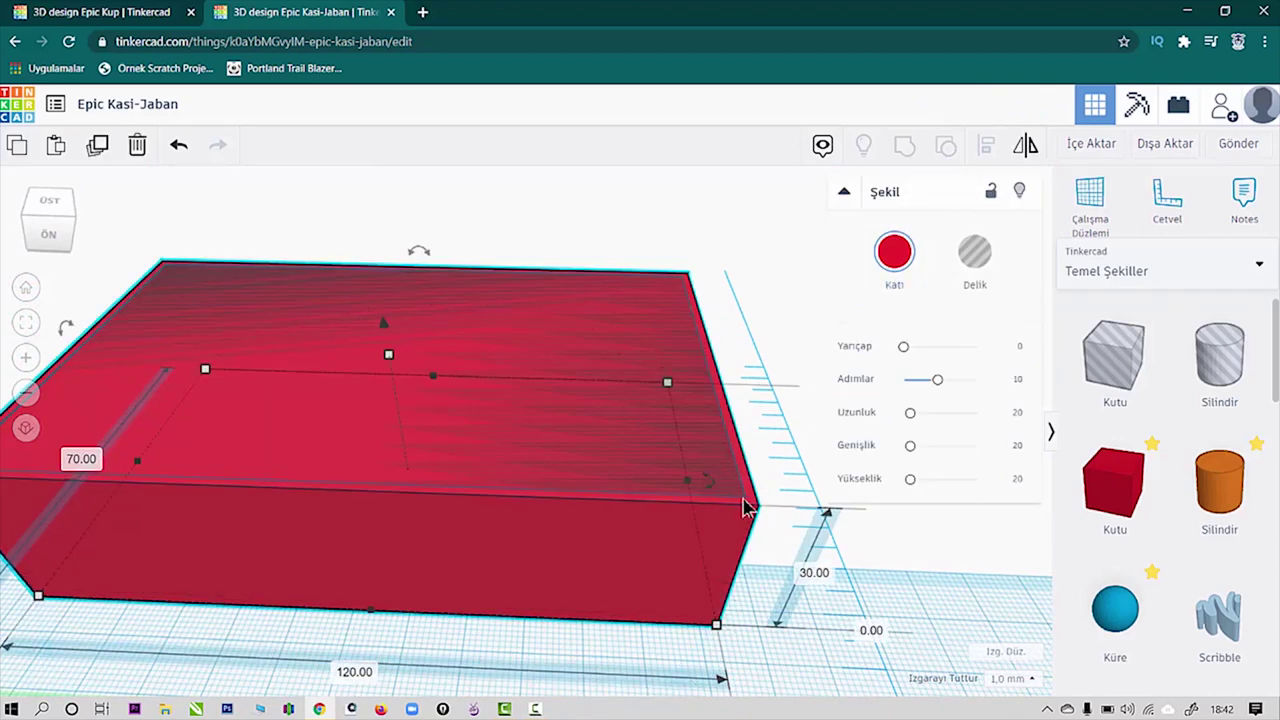
{"action": "left_click", "coordinate": [663, 467]}
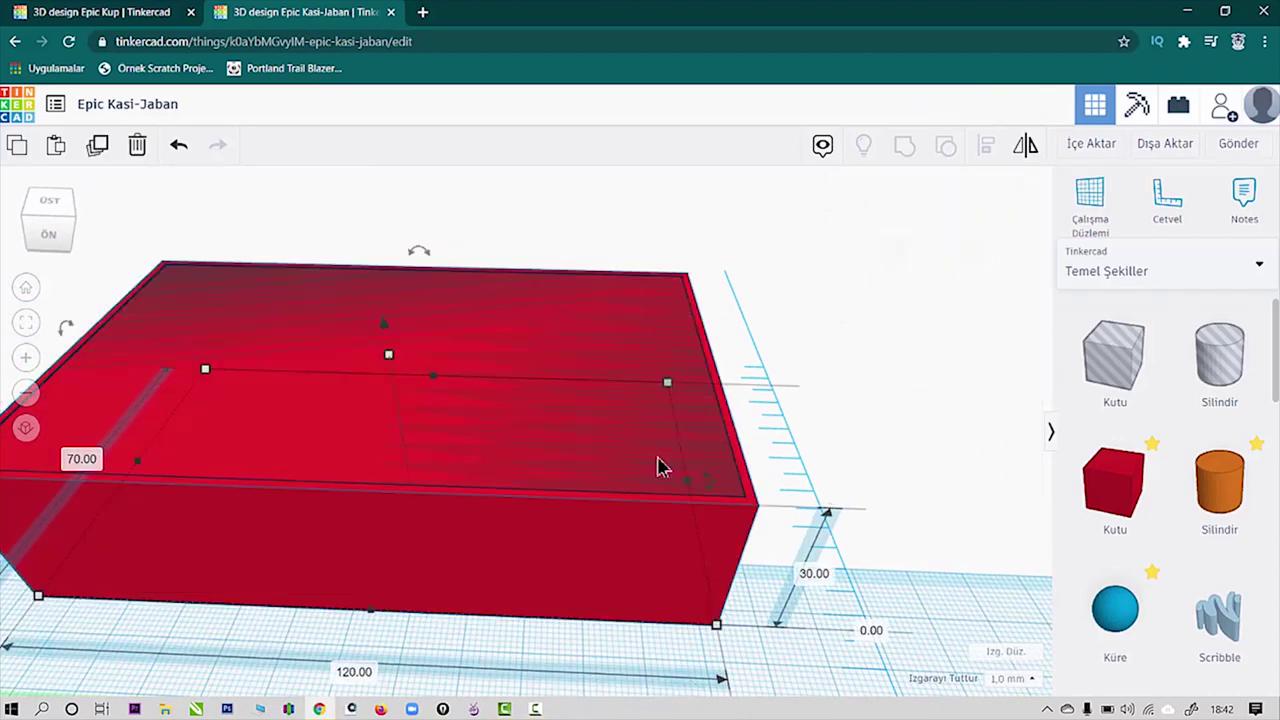
{"action": "left_click", "coordinate": [893, 258]}
{"action": "left_click", "coordinate": [686, 563]}
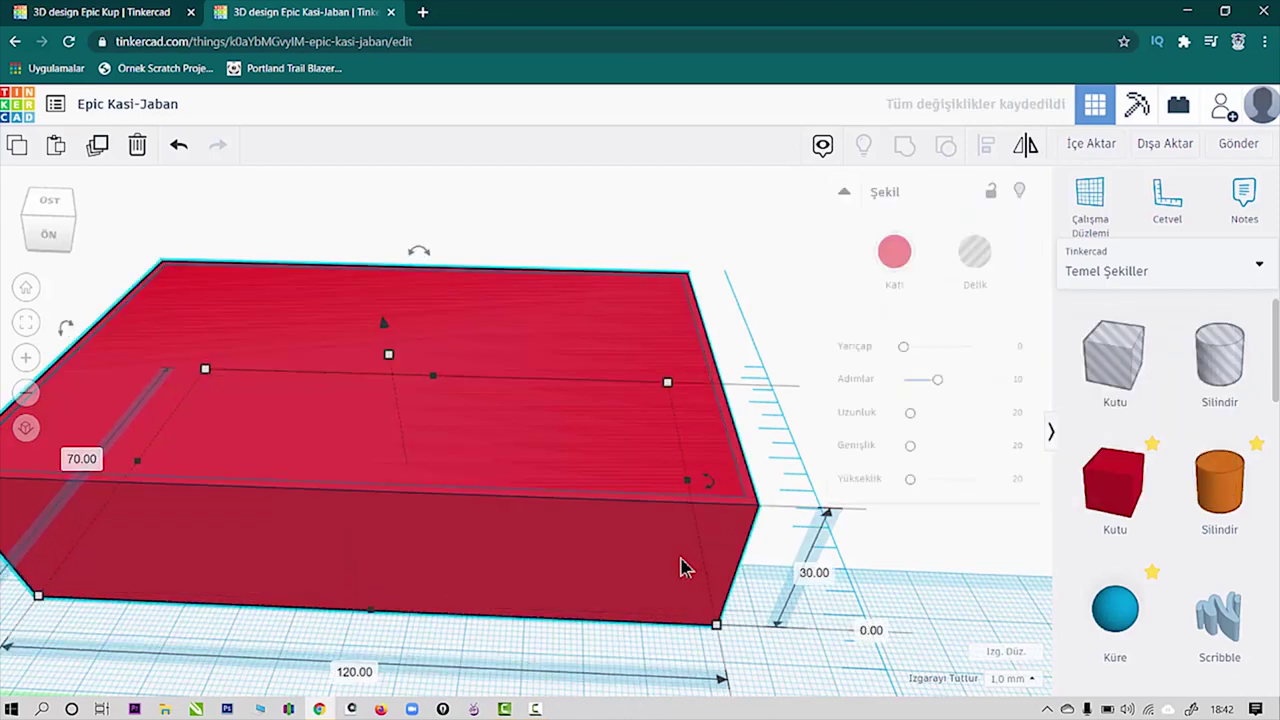
{"action": "left_click", "coordinate": [974, 255]}
{"action": "right_click_drag", "start_coordinate": [800, 494], "coordinate": [797, 431]}
{"action": "middle_click_drag", "start_coordinate": [637, 491], "coordinate": [632, 292]}
{"action": "middle_click_drag", "start_coordinate": [651, 449], "coordinate": [594, 222]}
{"action": "right_click_drag", "start_coordinate": [806, 498], "coordinate": [791, 526]}
{"action": "right_click_drag", "start_coordinate": [716, 594], "coordinate": [660, 362]}
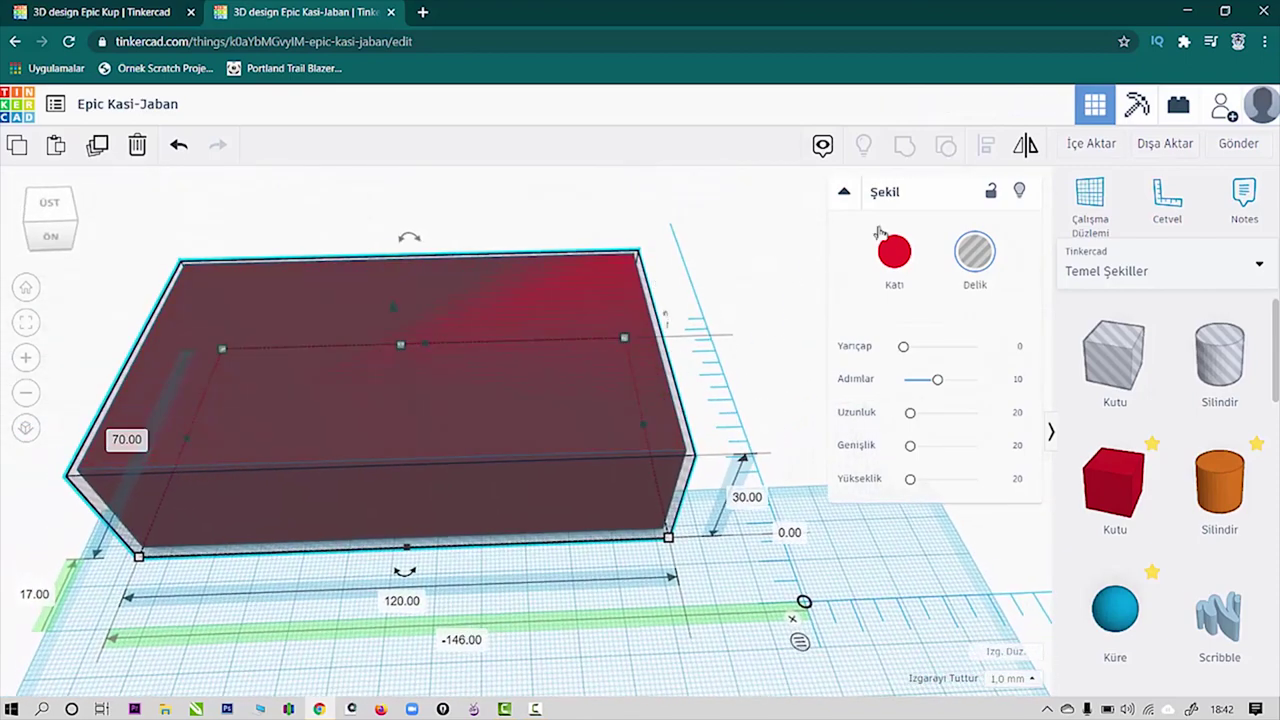
Step: Make the outer box solid and colour it yellow
{"action": "left_click", "coordinate": [894, 251]}
{"action": "left_click", "coordinate": [945, 415]}
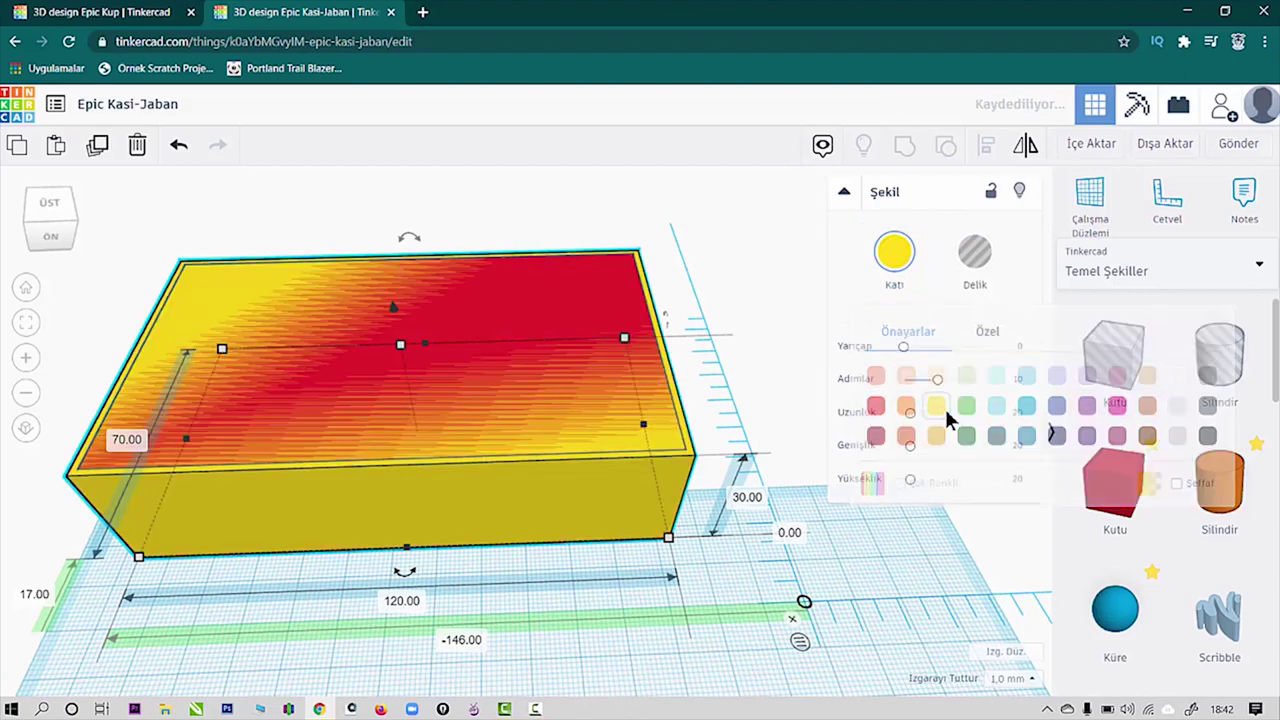
{"action": "left_click", "coordinate": [756, 282]}
Step: Group the yellow box with the hole box inside it to cut out the interior
{"action": "left_click", "coordinate": [551, 296]}
{"action": "left_click", "coordinate": [975, 251]}
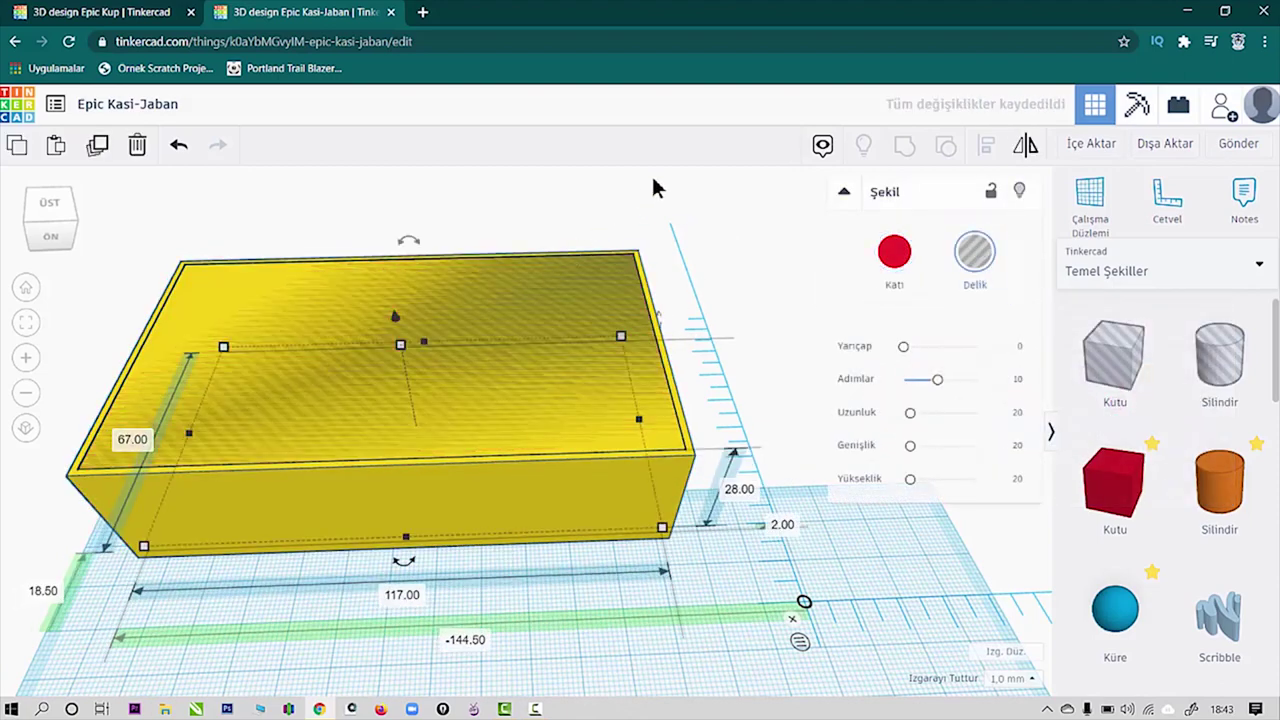
{"action": "left_click", "coordinate": [517, 406], "text": "shift"}
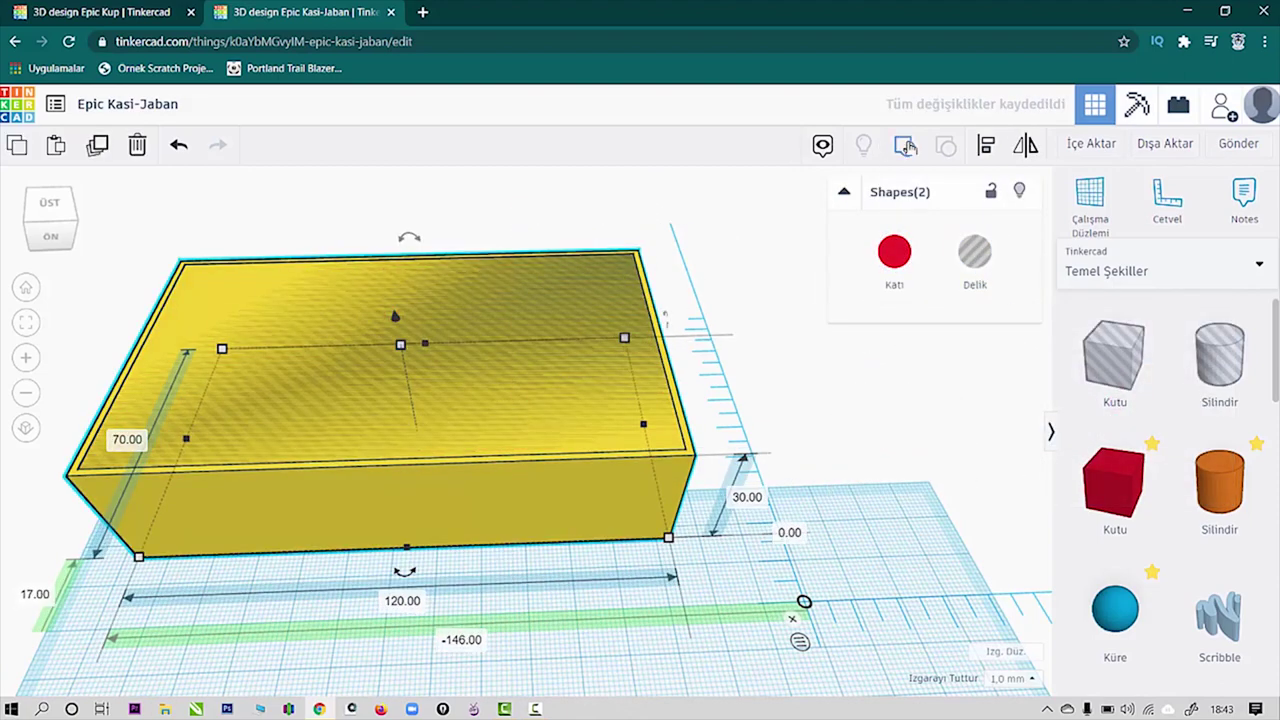
{"action": "left_click", "coordinate": [905, 146]}
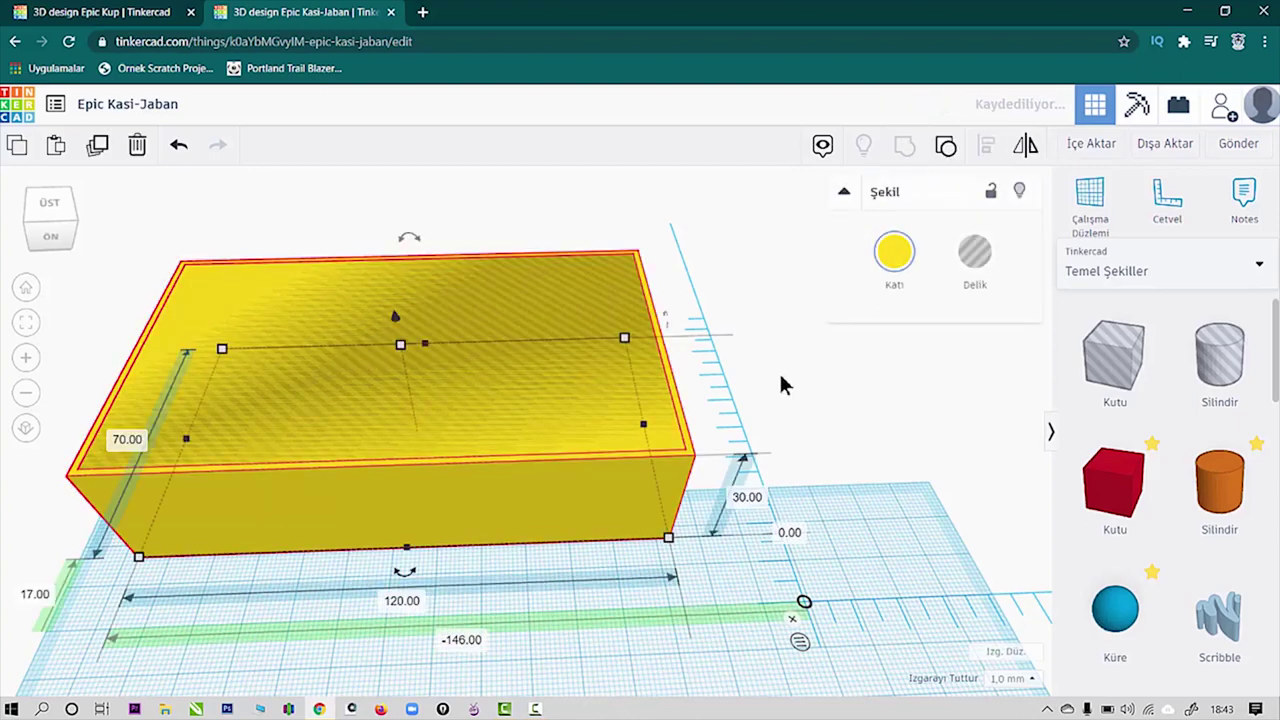
{"action": "right_click_drag", "start_coordinate": [400, 534], "coordinate": [700, 510]}
{"action": "right_click_drag", "start_coordinate": [396, 448], "coordinate": [727, 420]}
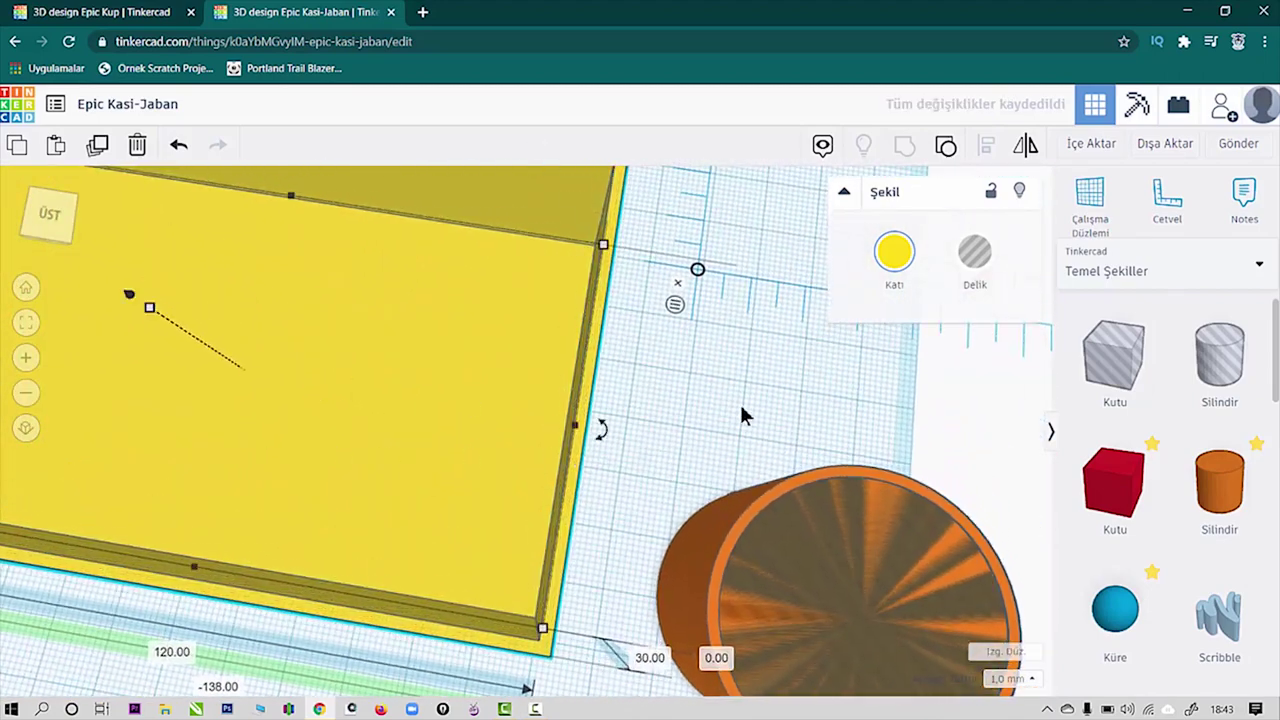
Step: Select the cylinder with its inner hole and move both against the short end wall of the yellow box
{"action": "left_click_drag", "start_coordinate": [880, 595], "coordinate": [743, 372]}
{"action": "right_click_drag", "start_coordinate": [743, 375], "coordinate": [465, 420]}
{"action": "scroll", "coordinate": [517, 571], "scroll_direction": "down", "scroll_amount": 3}
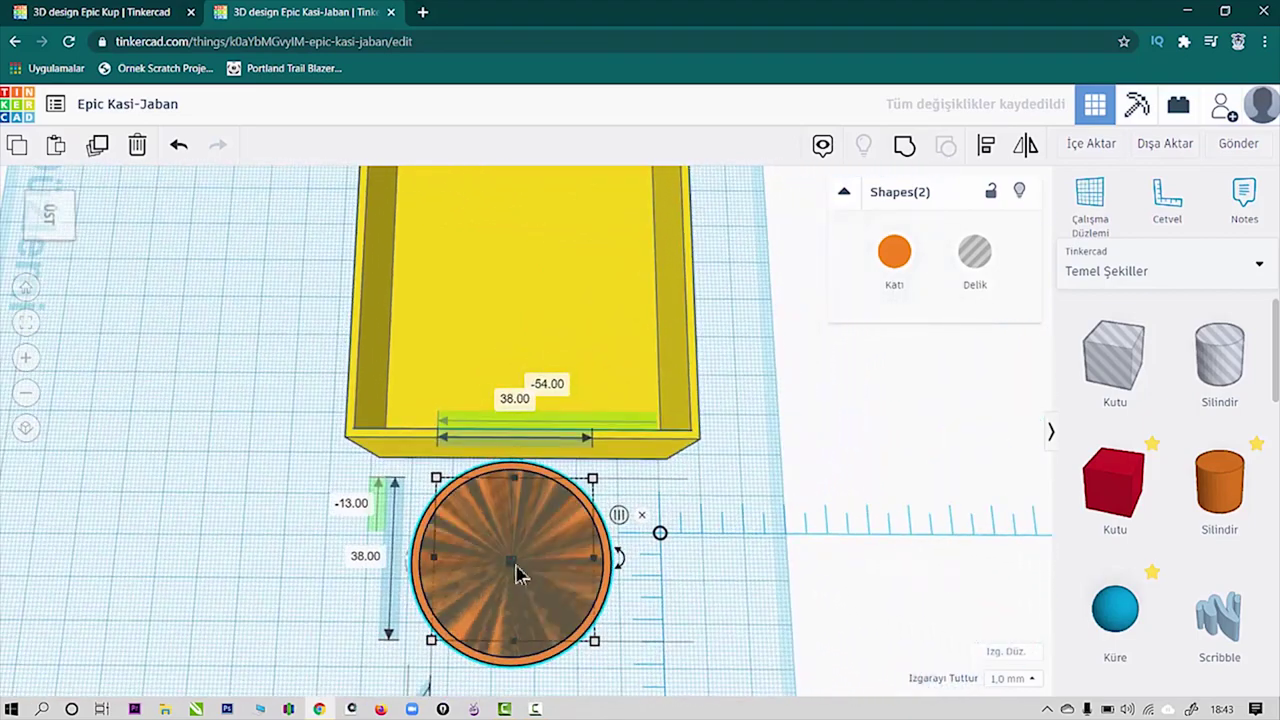
{"action": "left_click_drag", "start_coordinate": [551, 583], "coordinate": [560, 556]}
{"action": "right_click_drag", "start_coordinate": [785, 566], "coordinate": [500, 443]}
{"action": "scroll", "coordinate": [520, 438], "scroll_direction": "up", "scroll_amount": 3}
{"action": "right_click_drag", "start_coordinate": [588, 455], "coordinate": [613, 490]}
{"action": "scroll", "coordinate": [613, 490], "scroll_direction": "down", "scroll_amount": 5}
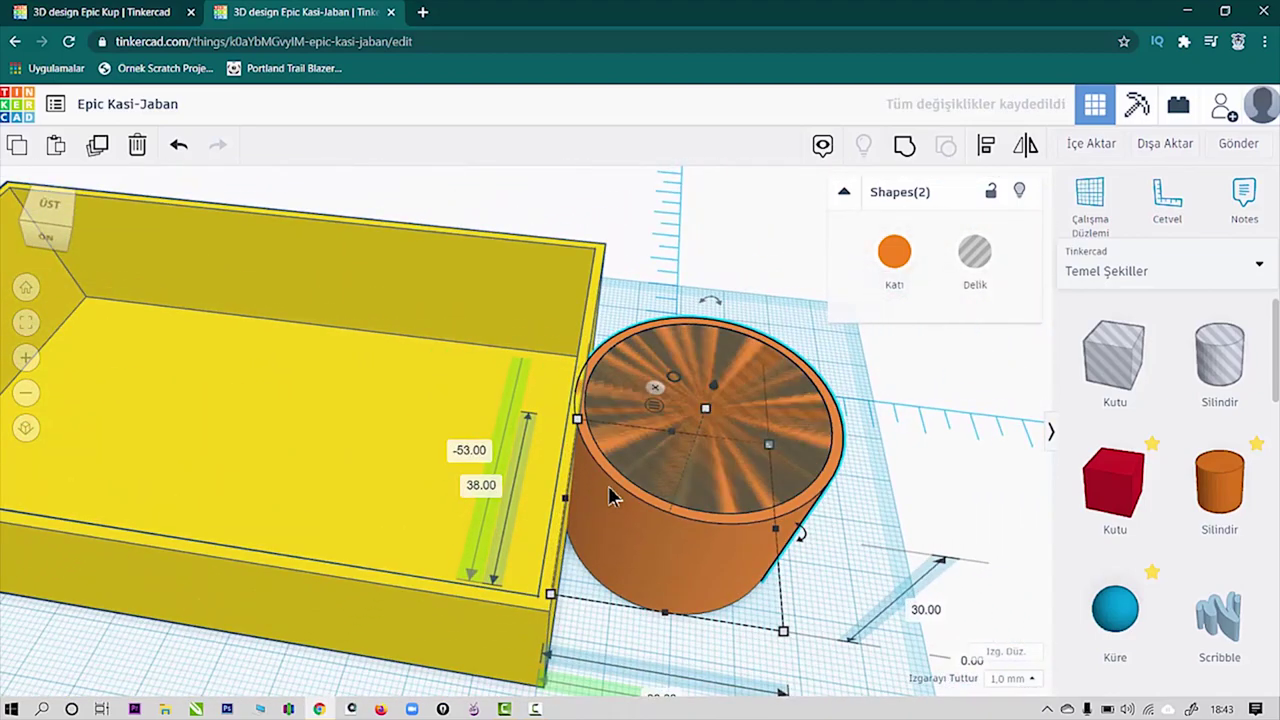
Step: Nudge the cylinder and its hole toward the yellow box until they overlap its short end wall
{"action": "key", "text": "Left"}
{"action": "key", "text": "Left"}
{"action": "key", "text": "Left"}
{"action": "key", "text": "Left"}
{"action": "key", "text": "Left"}
{"action": "key", "text": "Left"}
{"action": "key", "text": "Left"}
{"action": "key", "text": "Left"}
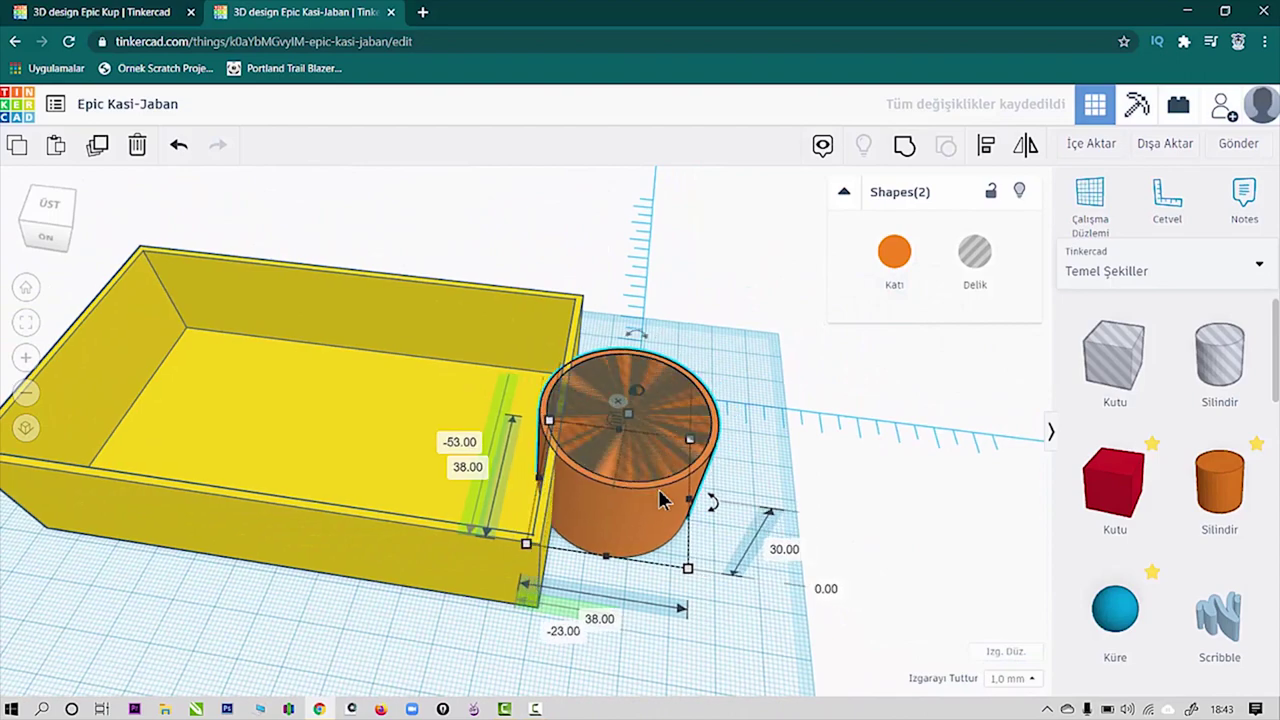
{"action": "right_click_drag", "start_coordinate": [786, 434], "coordinate": [501, 483]}
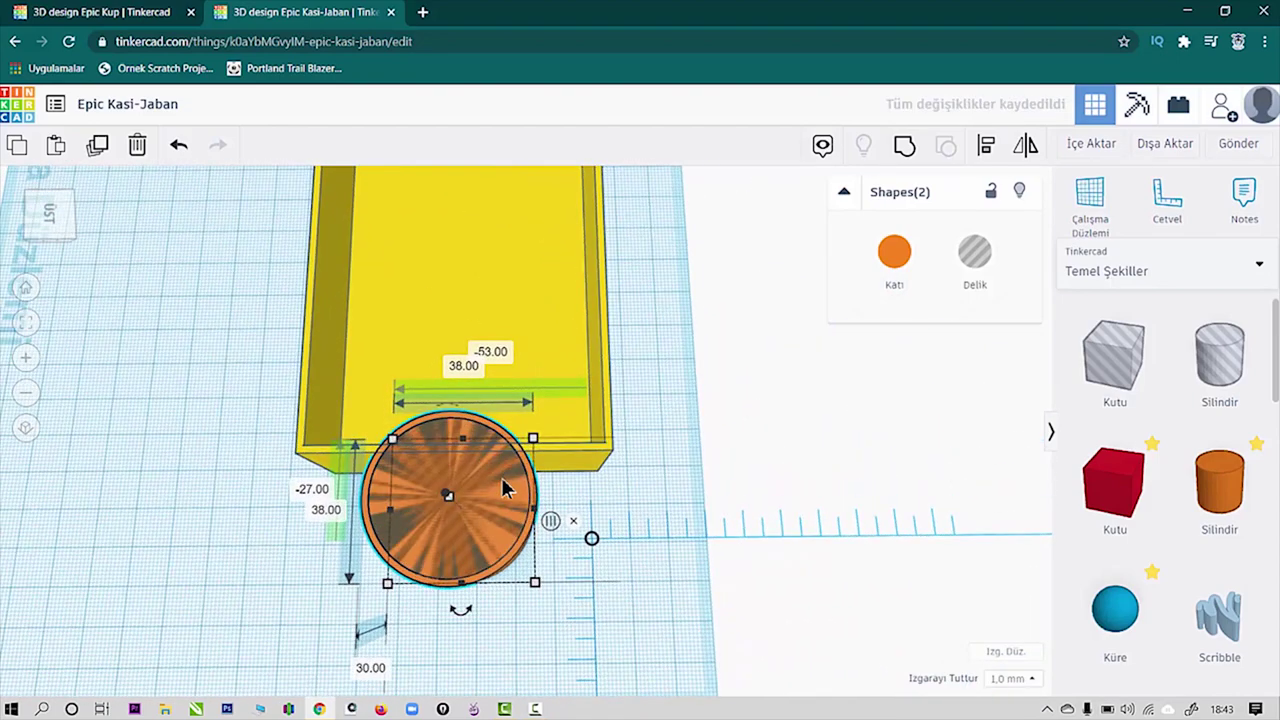
Step: Centre the box, the cylinder and the cylinder's hole on each other across the box's width
{"action": "left_click_drag", "start_coordinate": [180, 372], "coordinate": [616, 636]}
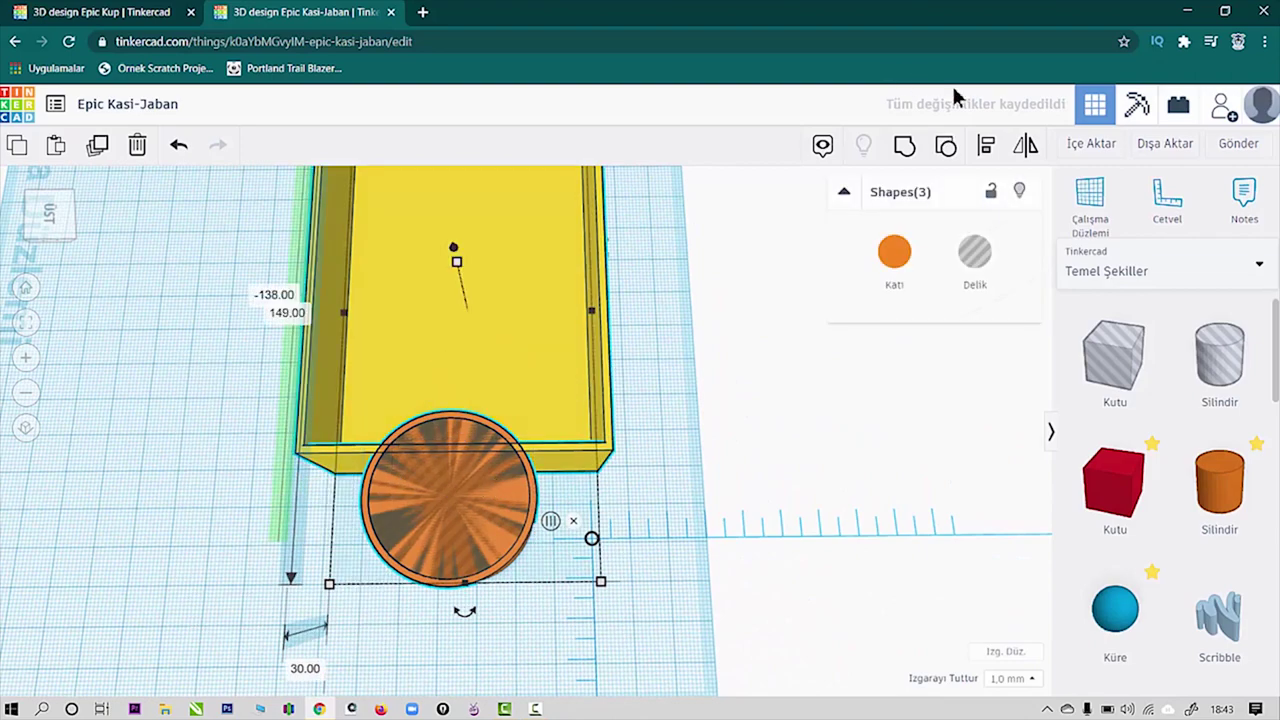
{"action": "left_click", "coordinate": [987, 147]}
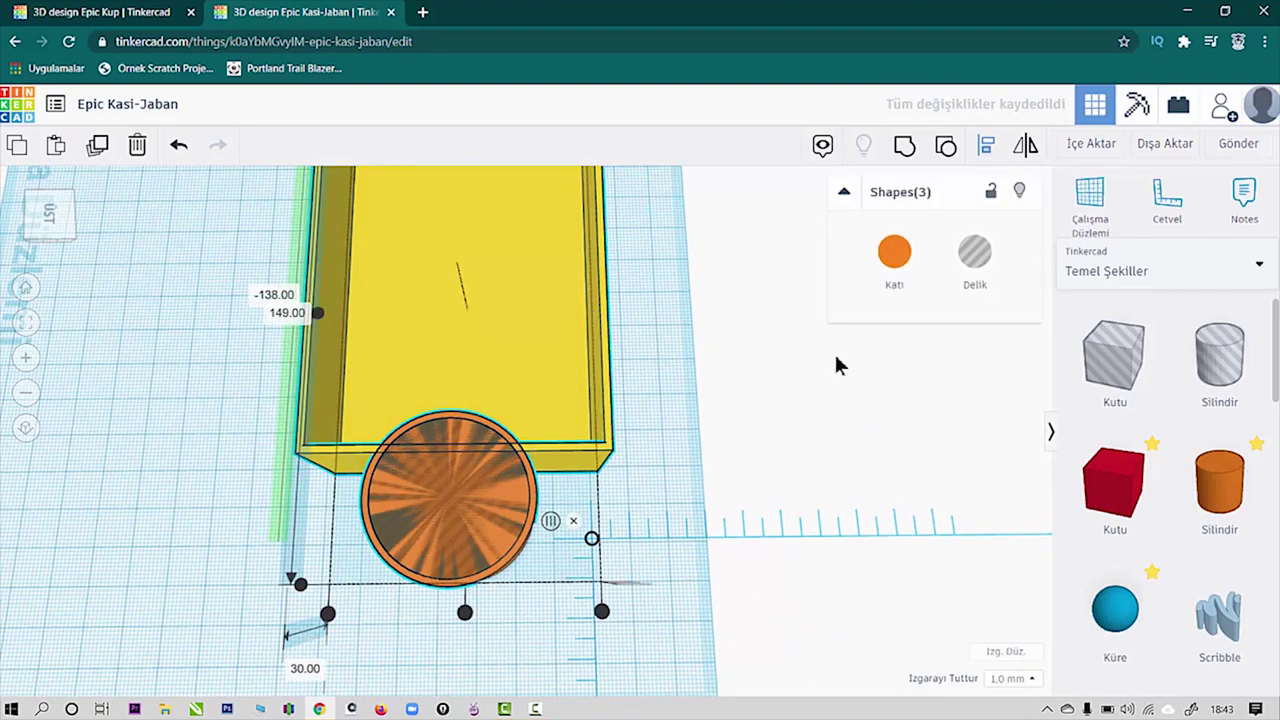
{"action": "left_click", "coordinate": [464, 612]}
{"action": "right_click_drag", "start_coordinate": [480, 570], "coordinate": [720, 489]}
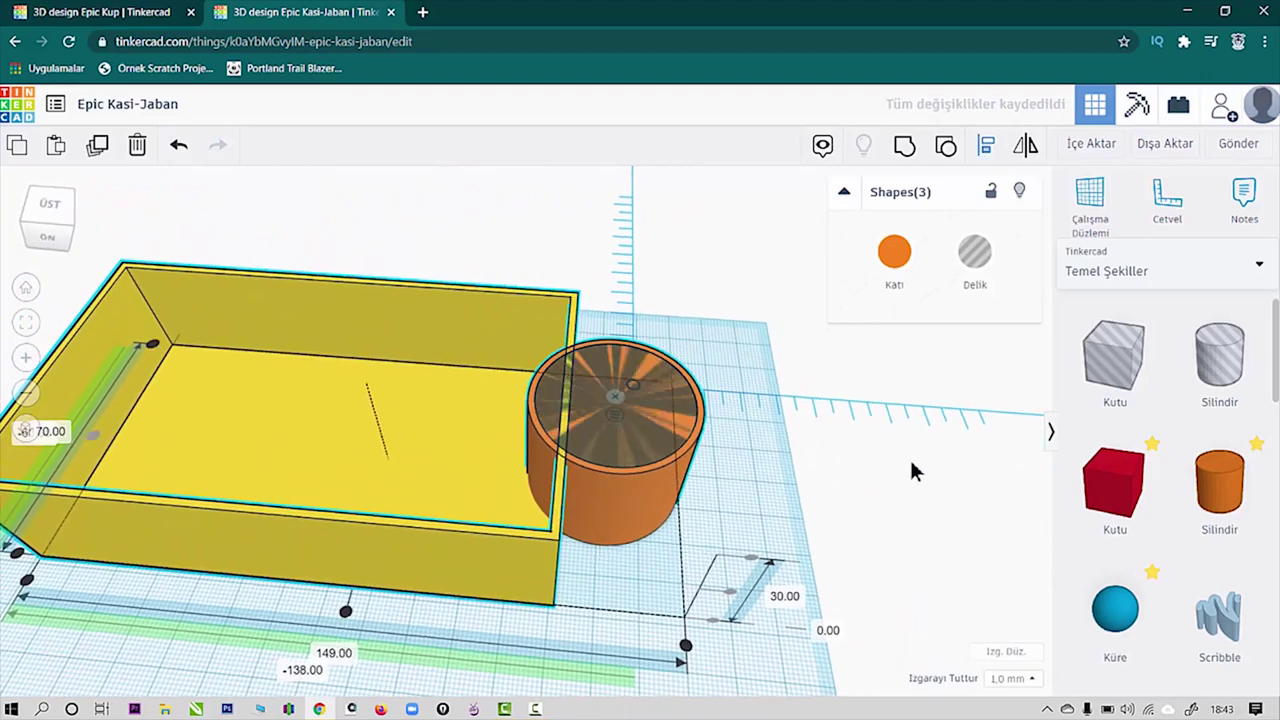
{"action": "left_click", "coordinate": [920, 489]}
Step: Group the yellow box, the cylinder and its hole into one container
{"action": "left_click", "coordinate": [634, 514]}
{"action": "left_click_drag", "start_coordinate": [785, 328], "coordinate": [300, 575]}
{"action": "left_click", "coordinate": [905, 145]}
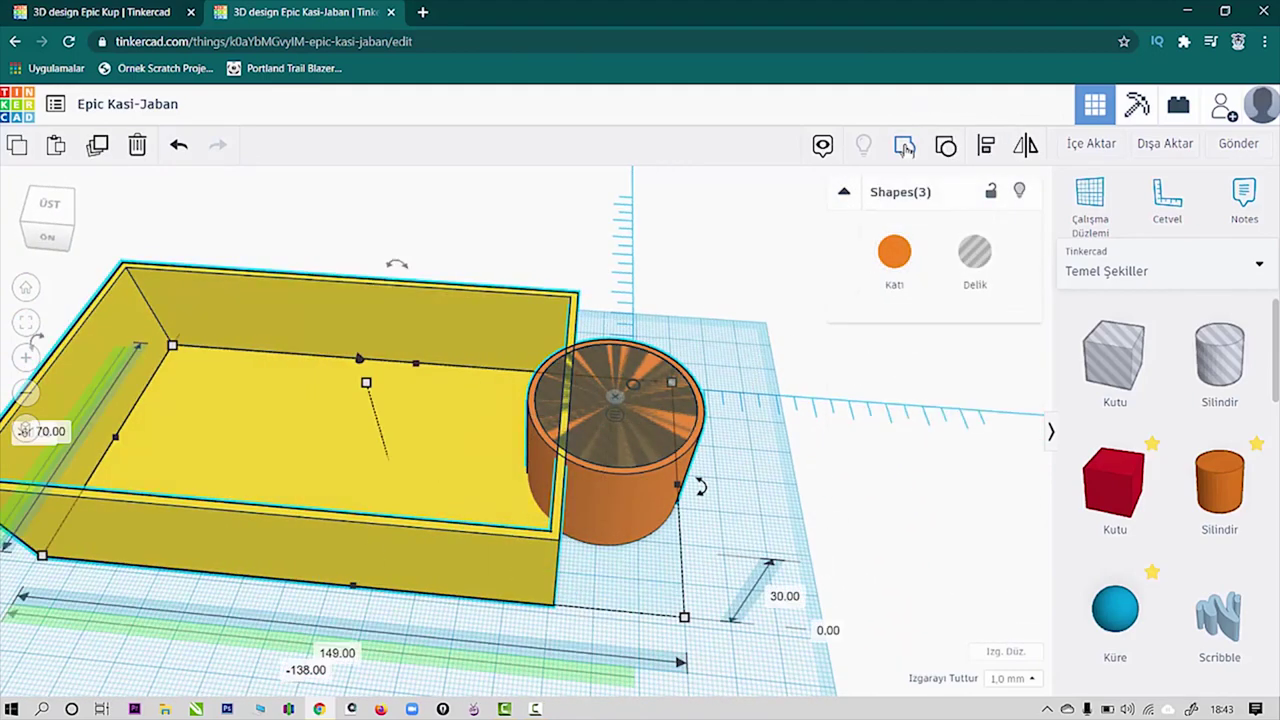
{"action": "left_click", "coordinate": [755, 277]}
{"action": "right_click_drag", "start_coordinate": [677, 300], "coordinate": [612, 572]}
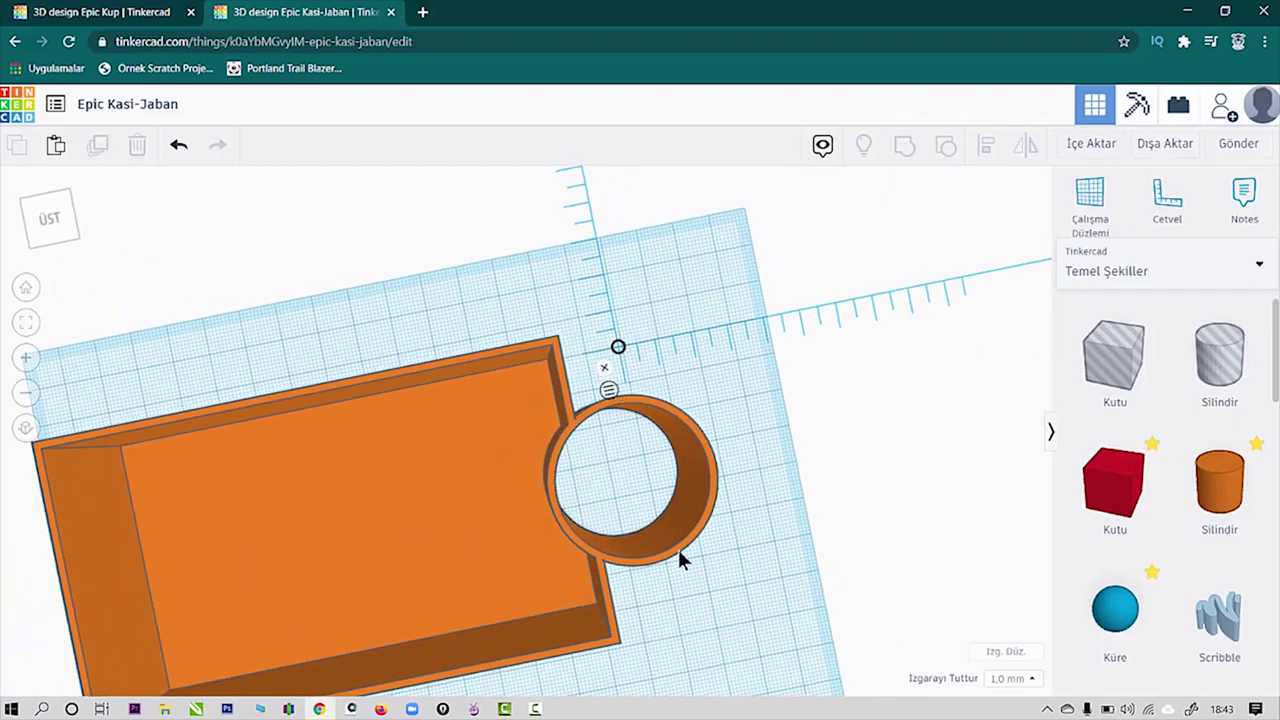
{"action": "right_click_drag", "start_coordinate": [742, 428], "coordinate": [701, 424]}
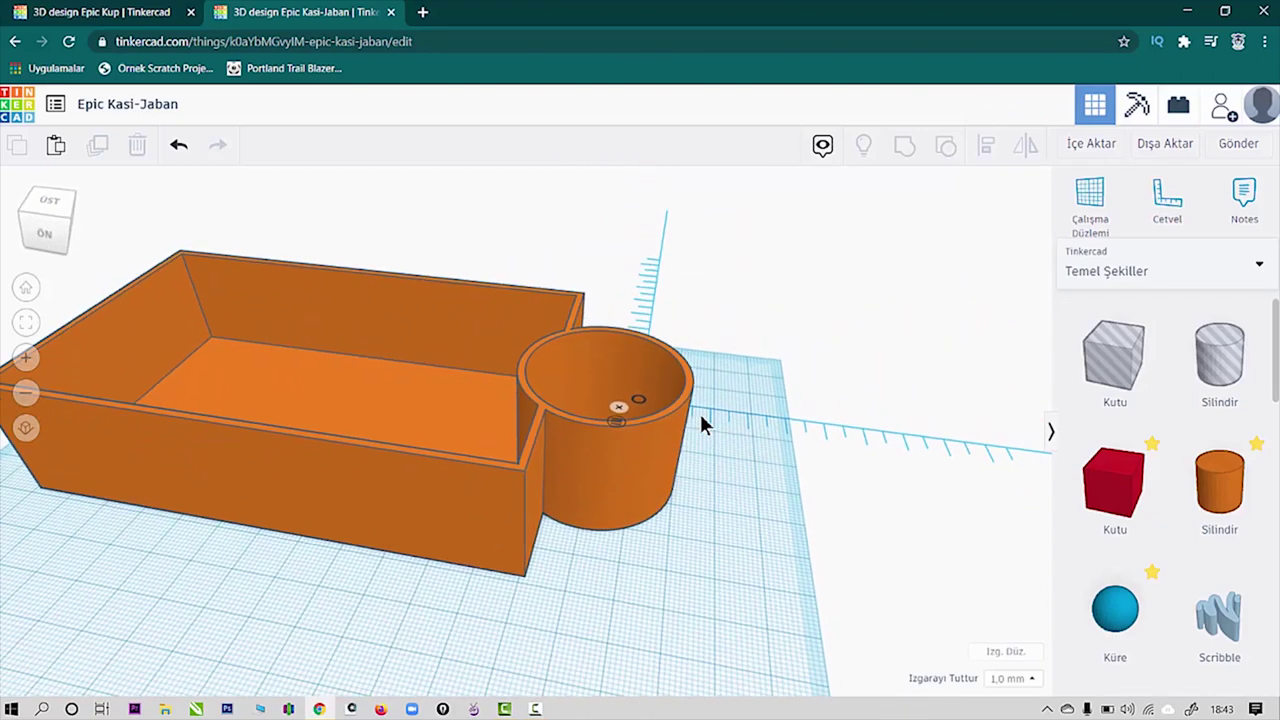
{"action": "right_click_drag", "start_coordinate": [514, 463], "coordinate": [503, 488]}
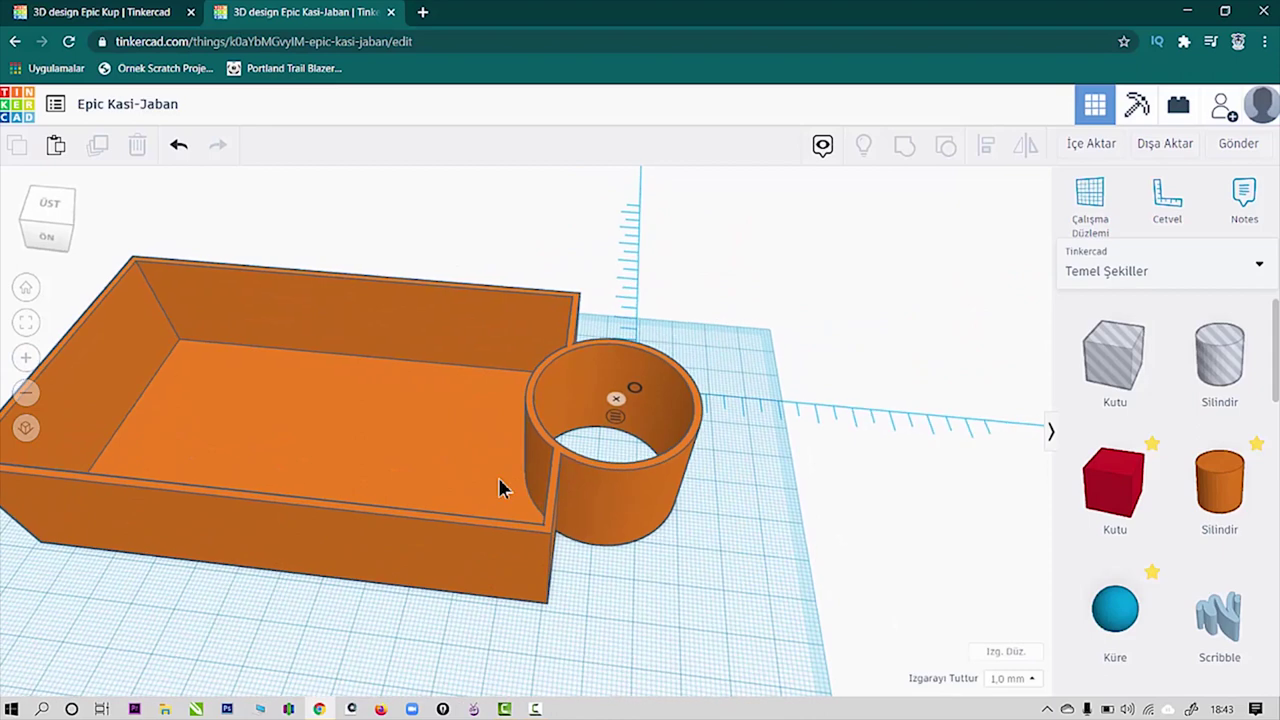
Step: Move the container to the back of the workplane and place a duplicate in front of it
{"action": "scroll", "coordinate": [503, 488], "scroll_direction": "down", "scroll_amount": 3}
{"action": "left_click_drag", "start_coordinate": [490, 493], "coordinate": [470, 335]}
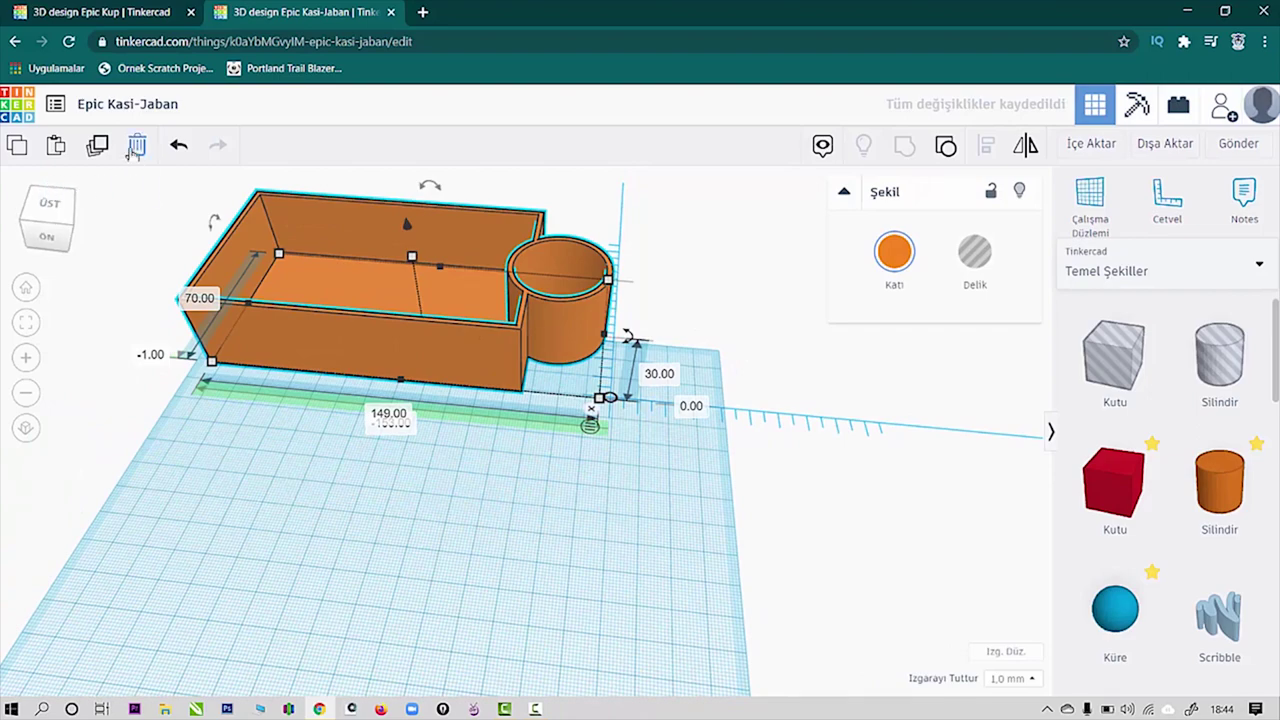
{"action": "left_click", "coordinate": [97, 146]}
{"action": "left_click_drag", "start_coordinate": [429, 321], "coordinate": [369, 531]}
{"action": "middle_click_drag", "start_coordinate": [530, 505], "coordinate": [667, 372]}
{"action": "left_click", "coordinate": [979, 432]}
{"action": "left_click", "coordinate": [540, 410]}
{"action": "left_click_drag", "start_coordinate": [584, 314], "coordinate": [585, 389]}
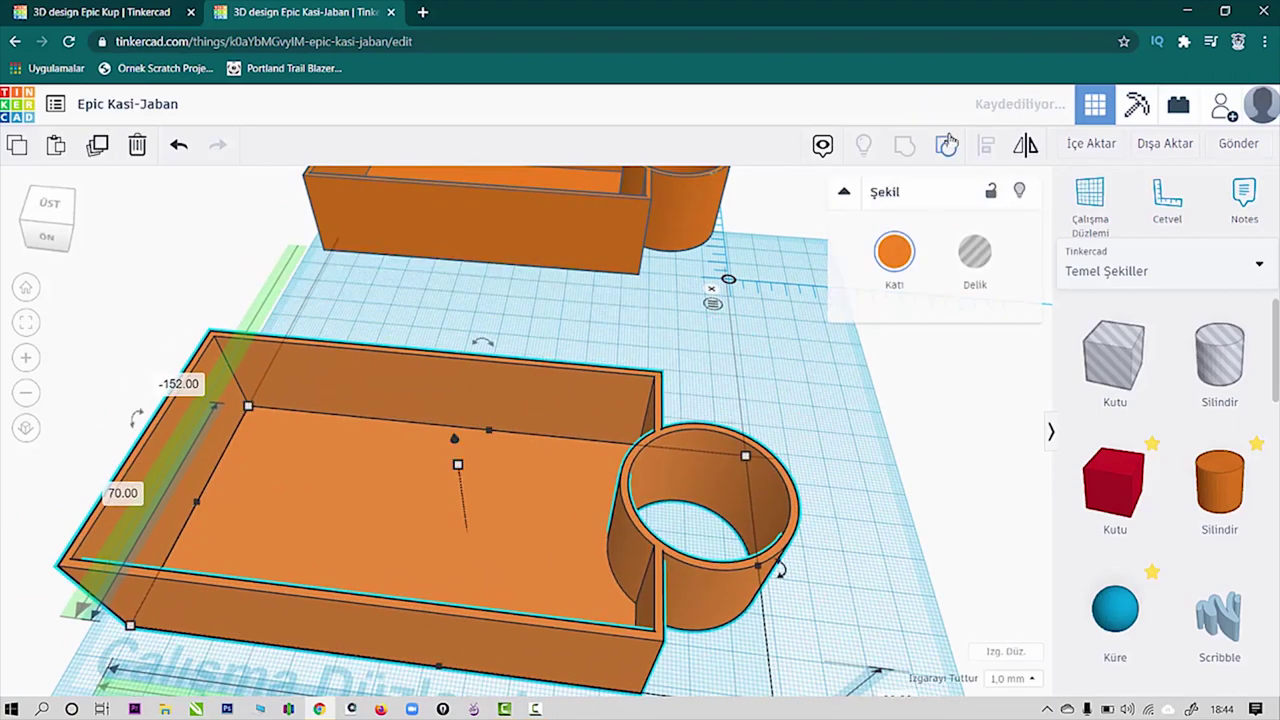
Step: Ungroup the front container and its yellow box into the separate solid and hole shapes
{"action": "left_click", "coordinate": [946, 147]}
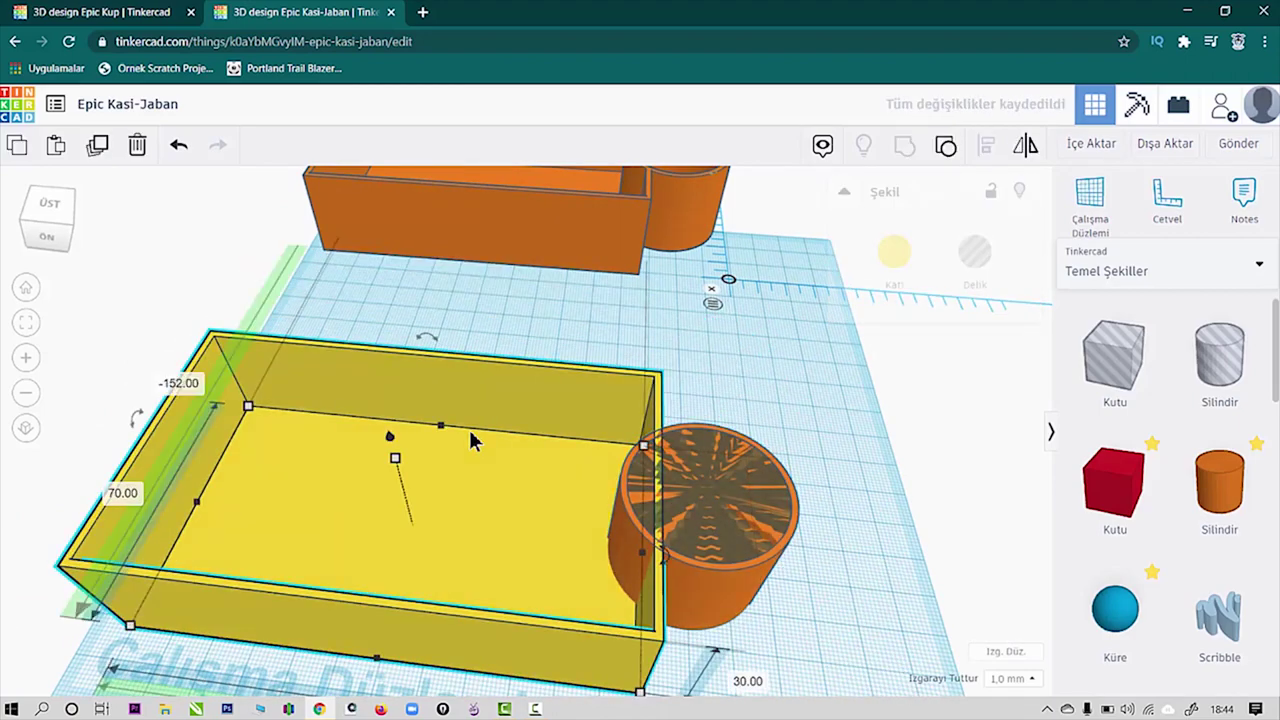
{"action": "left_click", "coordinate": [947, 149]}
{"action": "left_click", "coordinate": [906, 475]}
{"action": "right_click_drag", "start_coordinate": [497, 590], "coordinate": [366, 371]}
{"action": "left_click", "coordinate": [366, 371]}
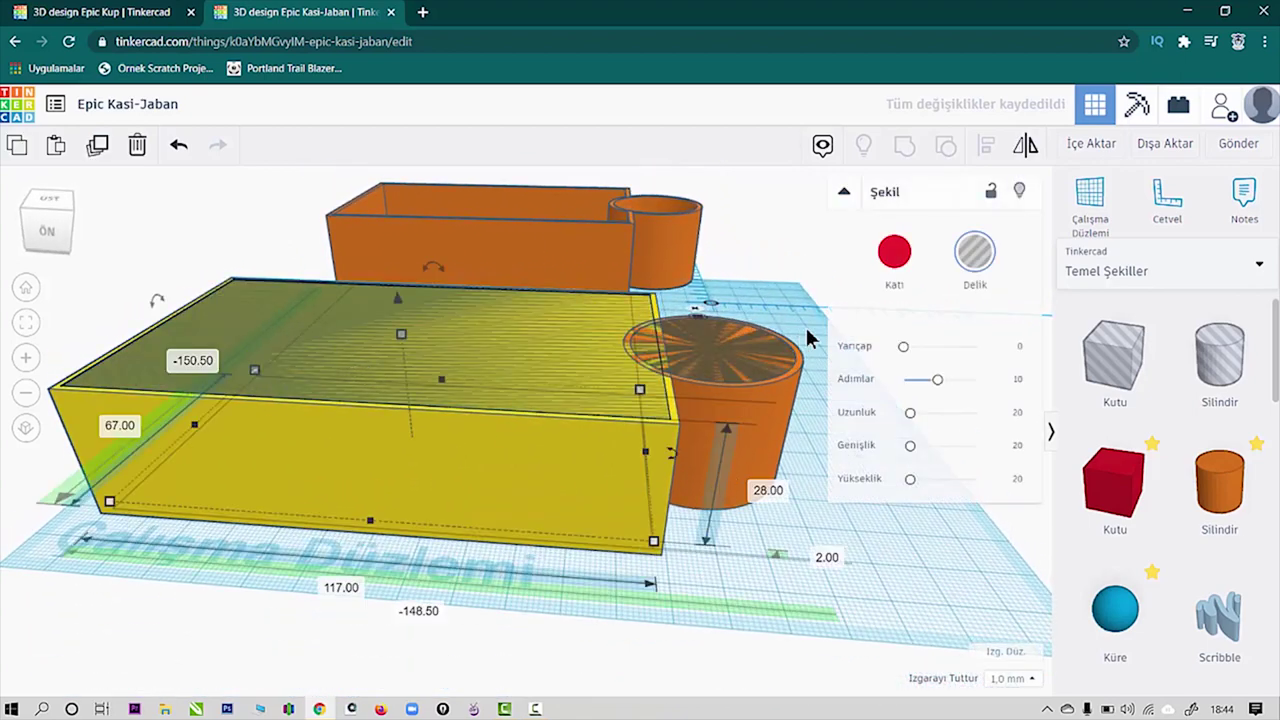
Step: Set the height of the front container's four shapes to 70 mm
{"action": "key", "text": "ctrl+a"}
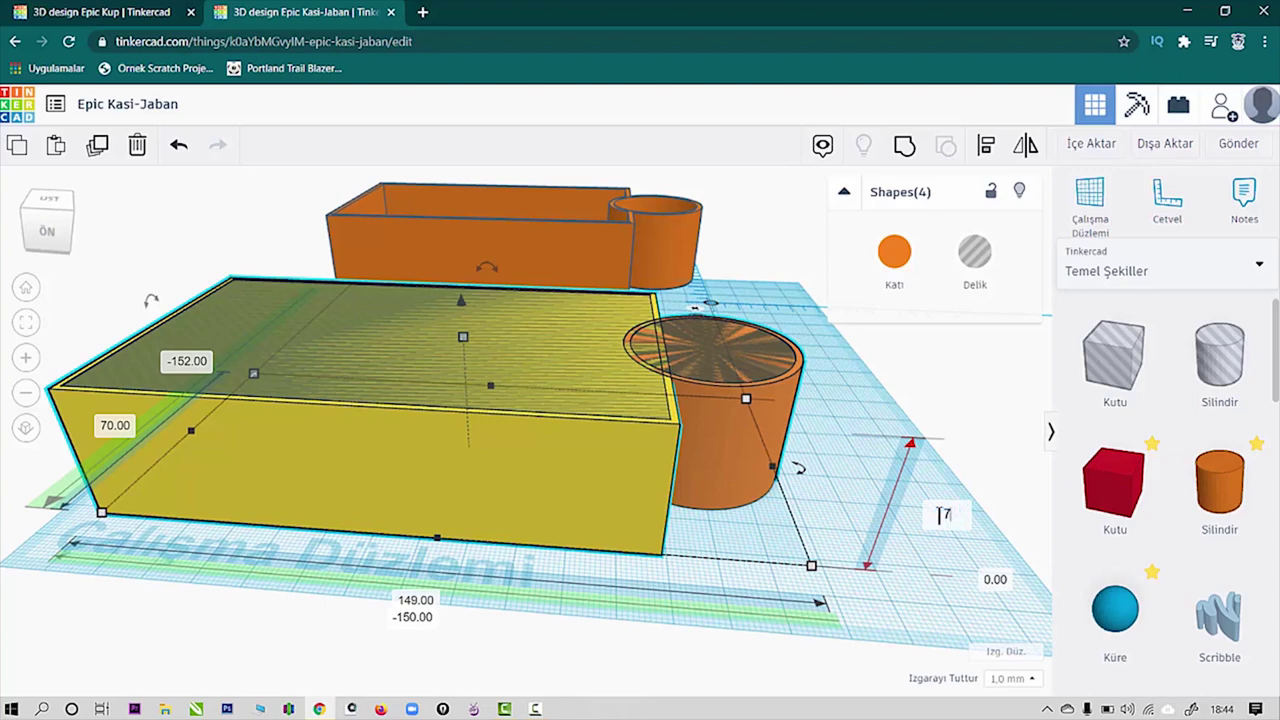
{"action": "type", "text": "0"}
{"action": "key", "text": "Return"}
{"action": "right_click_drag", "start_coordinate": [854, 439], "coordinate": [871, 534]}
{"action": "left_click", "coordinate": [822, 541]}
Step: Turn the 70 mm tall yellow box into a hole to inspect its inside, and make it solid again
{"action": "left_click", "coordinate": [634, 477]}
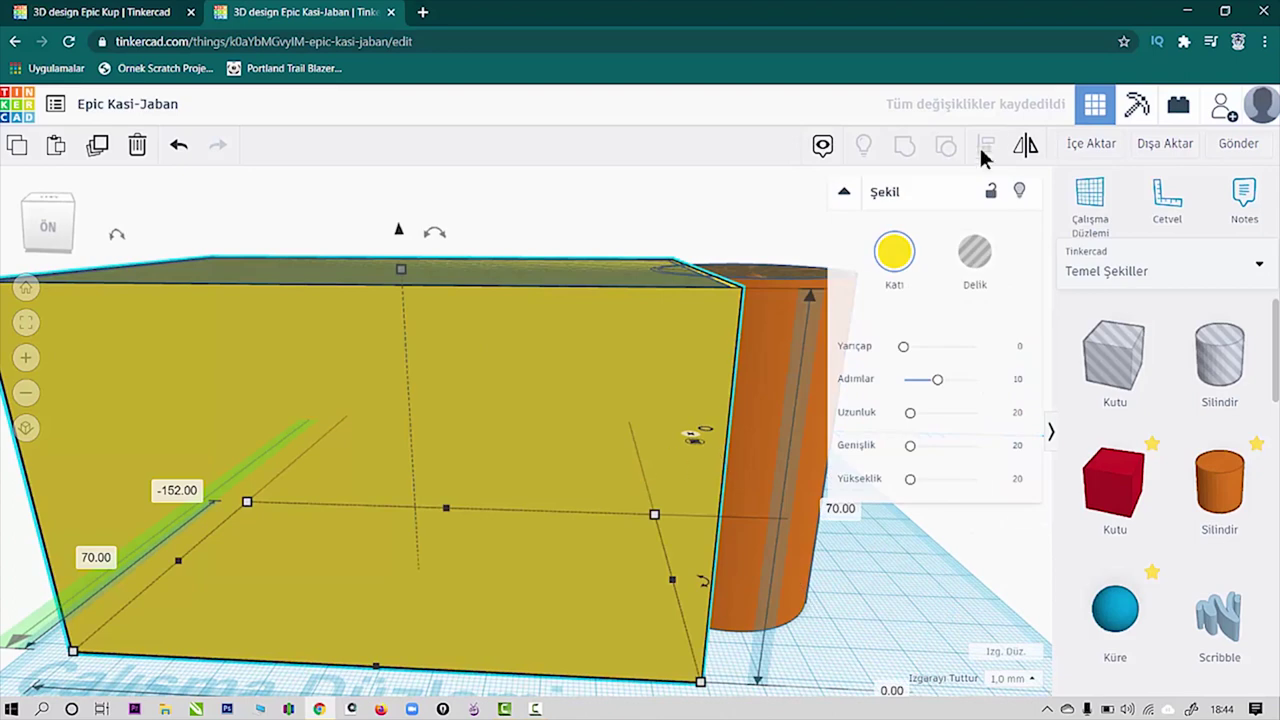
{"action": "left_click", "coordinate": [974, 254]}
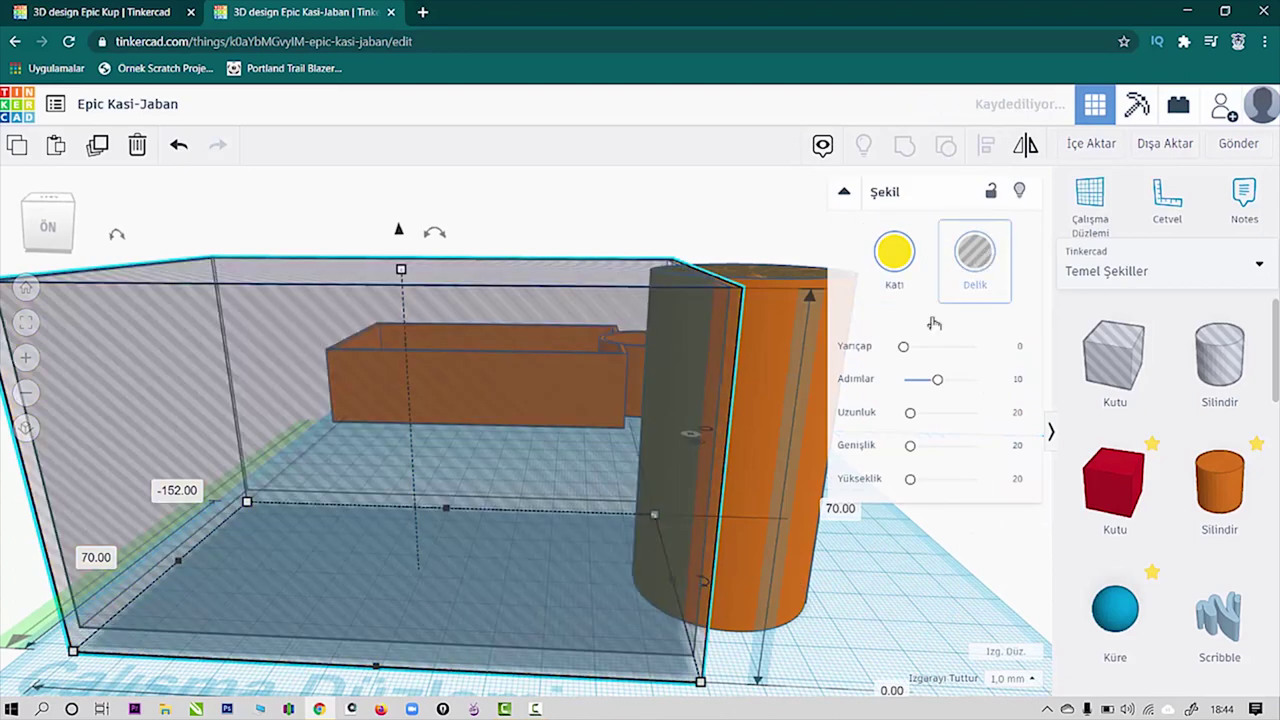
{"action": "right_click_drag", "start_coordinate": [663, 530], "coordinate": [614, 431]}
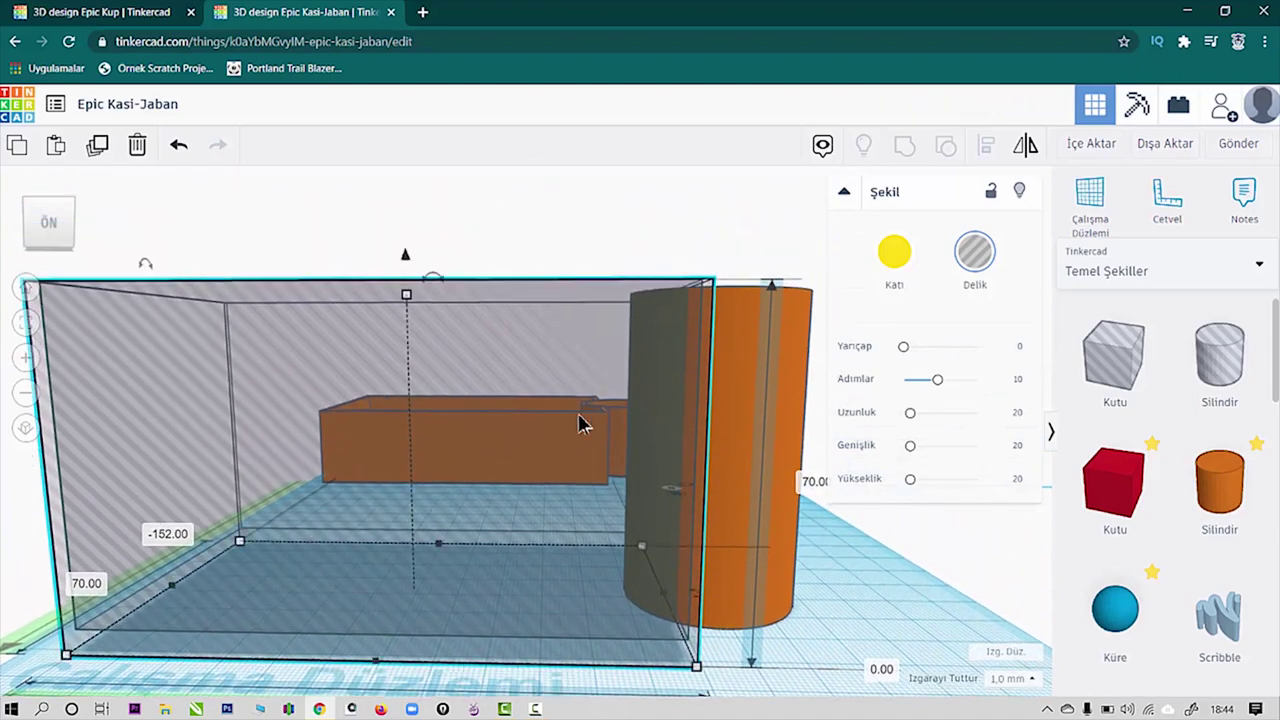
{"action": "right_click_drag", "start_coordinate": [505, 305], "coordinate": [630, 452]}
{"action": "left_click", "coordinate": [893, 252]}
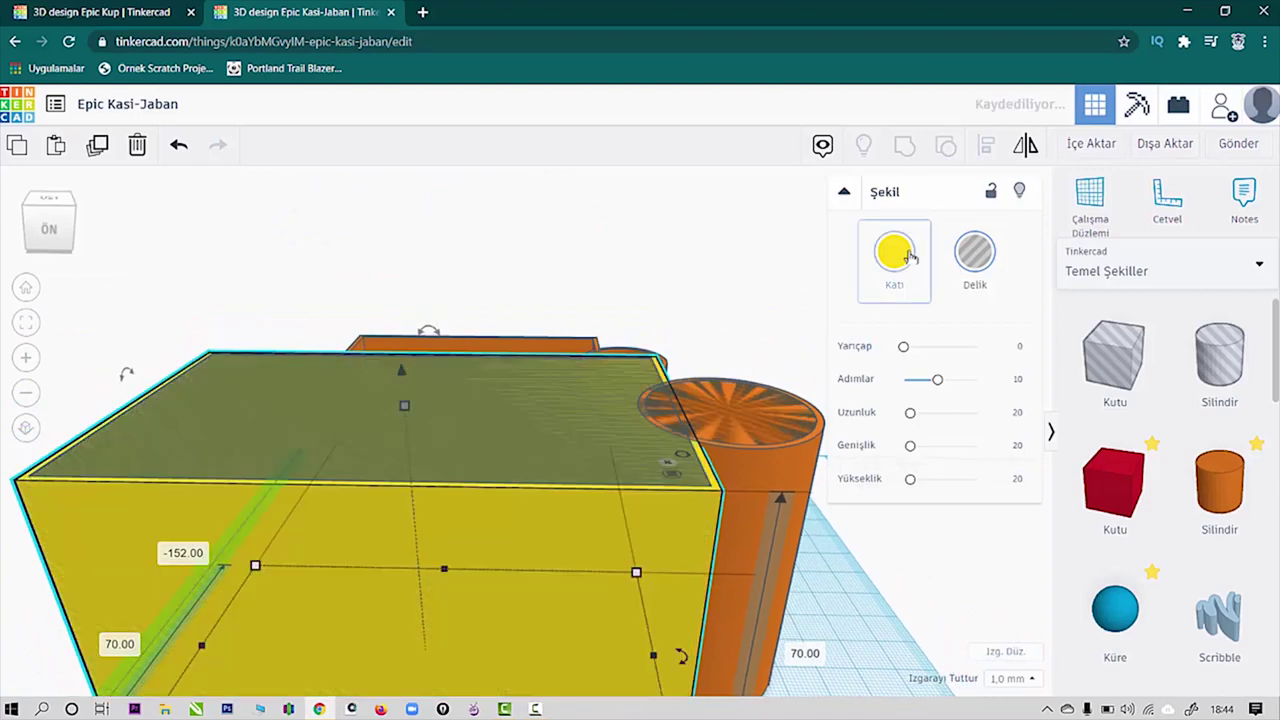
Step: Set the height of the hole box inside the yellow box to 68 mm
{"action": "left_click", "coordinate": [123, 457]}
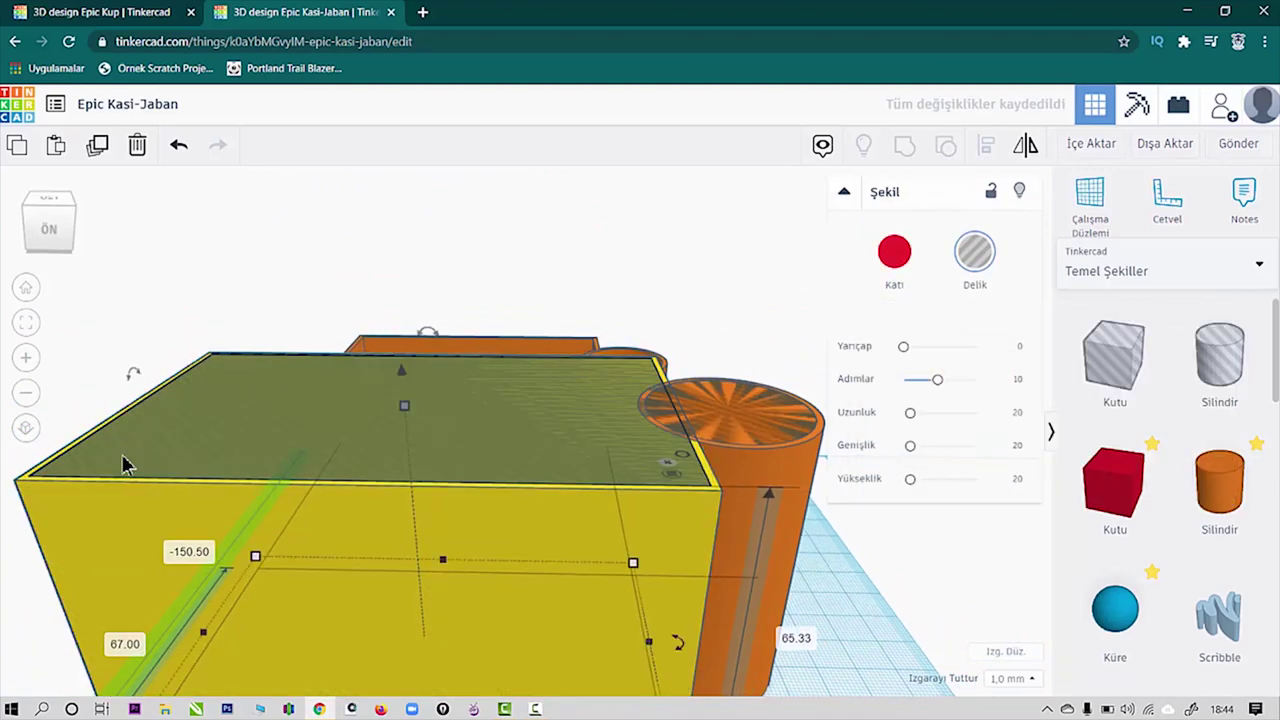
{"action": "right_click_drag", "start_coordinate": [259, 515], "coordinate": [733, 410]}
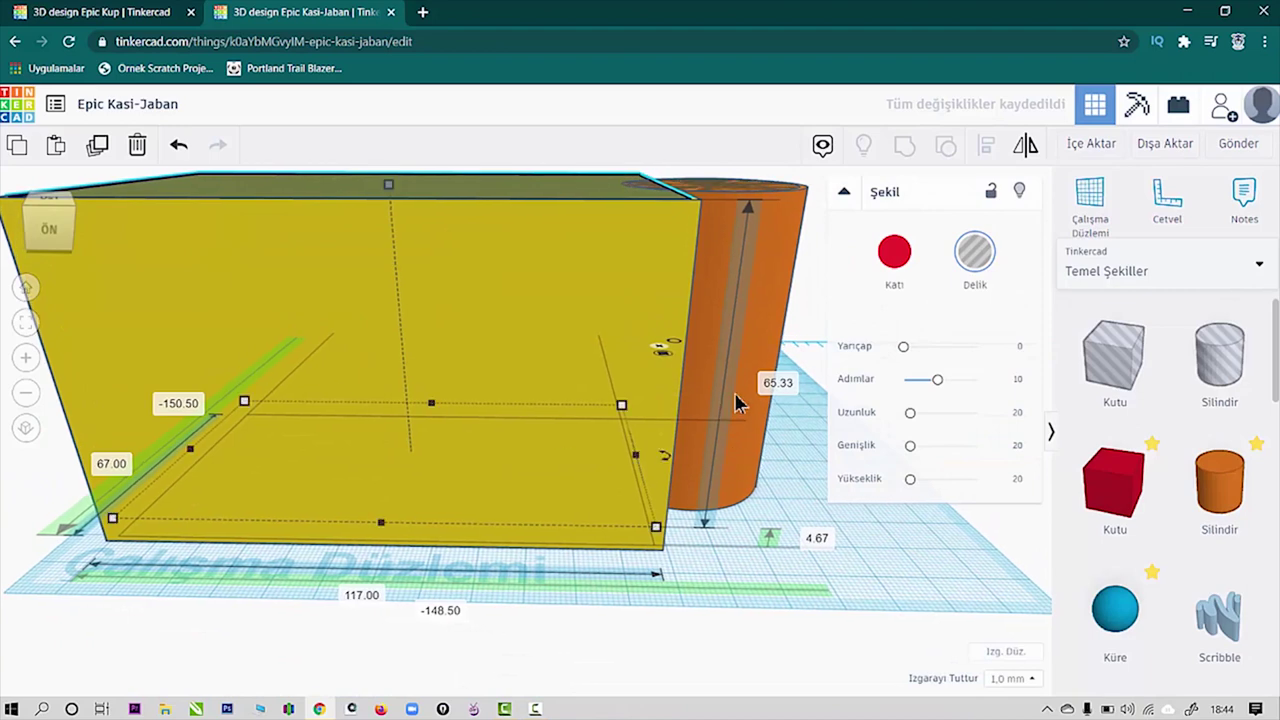
{"action": "left_click", "coordinate": [770, 385]}
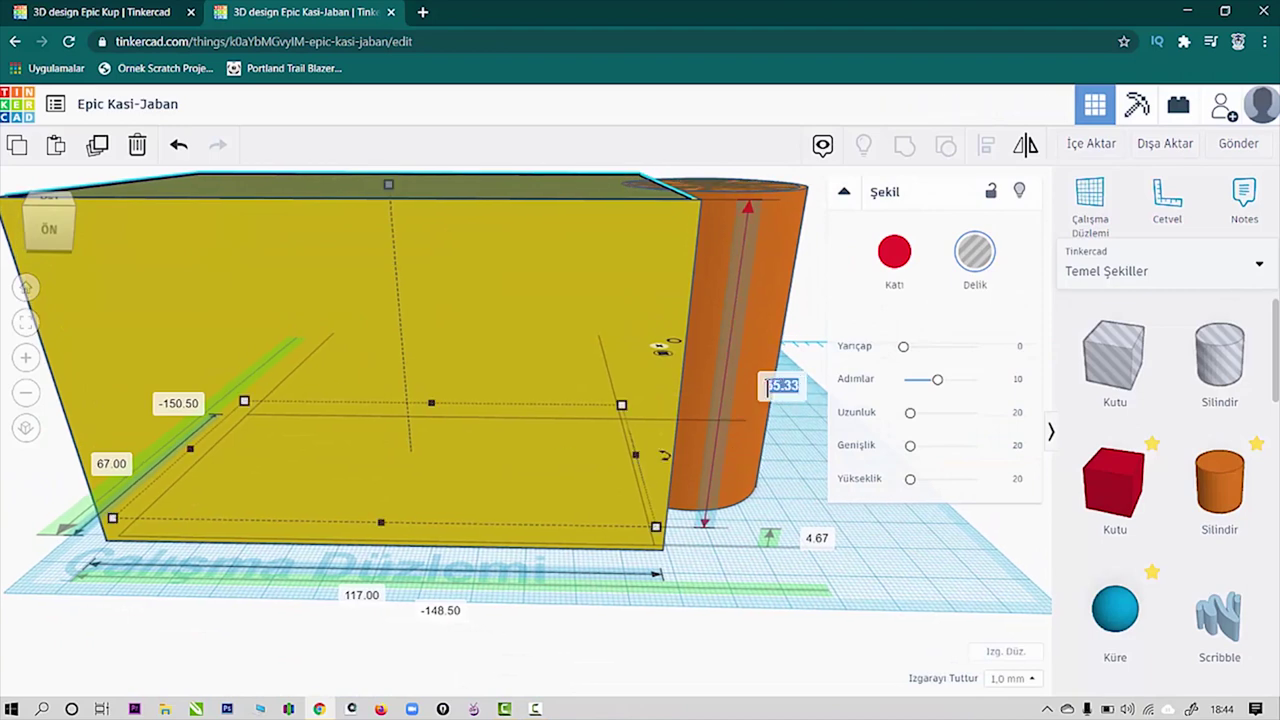
{"action": "key", "text": "Return"}
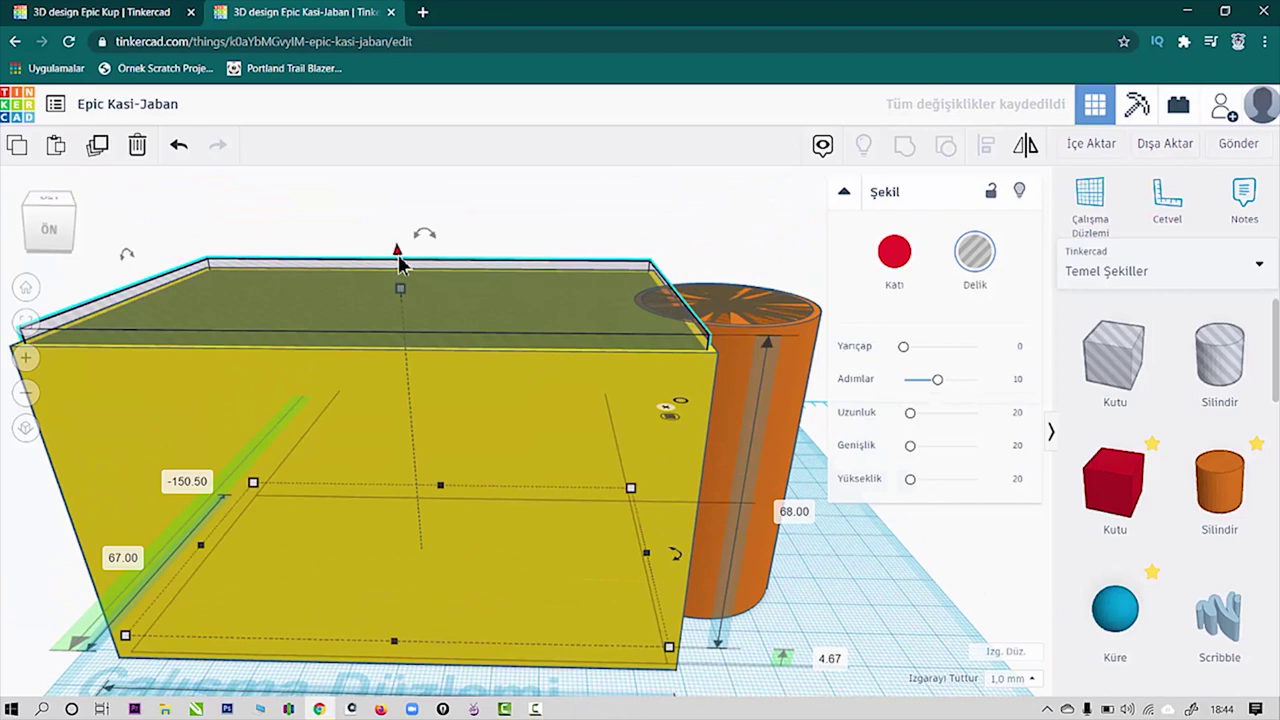
Step: Lower the hole box inside the yellow box until its top is flush with the yellow box's rim
{"action": "left_click_drag", "start_coordinate": [399, 257], "coordinate": [402, 268]}
{"action": "right_click_drag", "start_coordinate": [573, 429], "coordinate": [600, 440]}
{"action": "left_click", "coordinate": [697, 627]}
{"action": "left_click", "coordinate": [677, 283]}
{"action": "right_click_drag", "start_coordinate": [677, 283], "coordinate": [618, 402]}
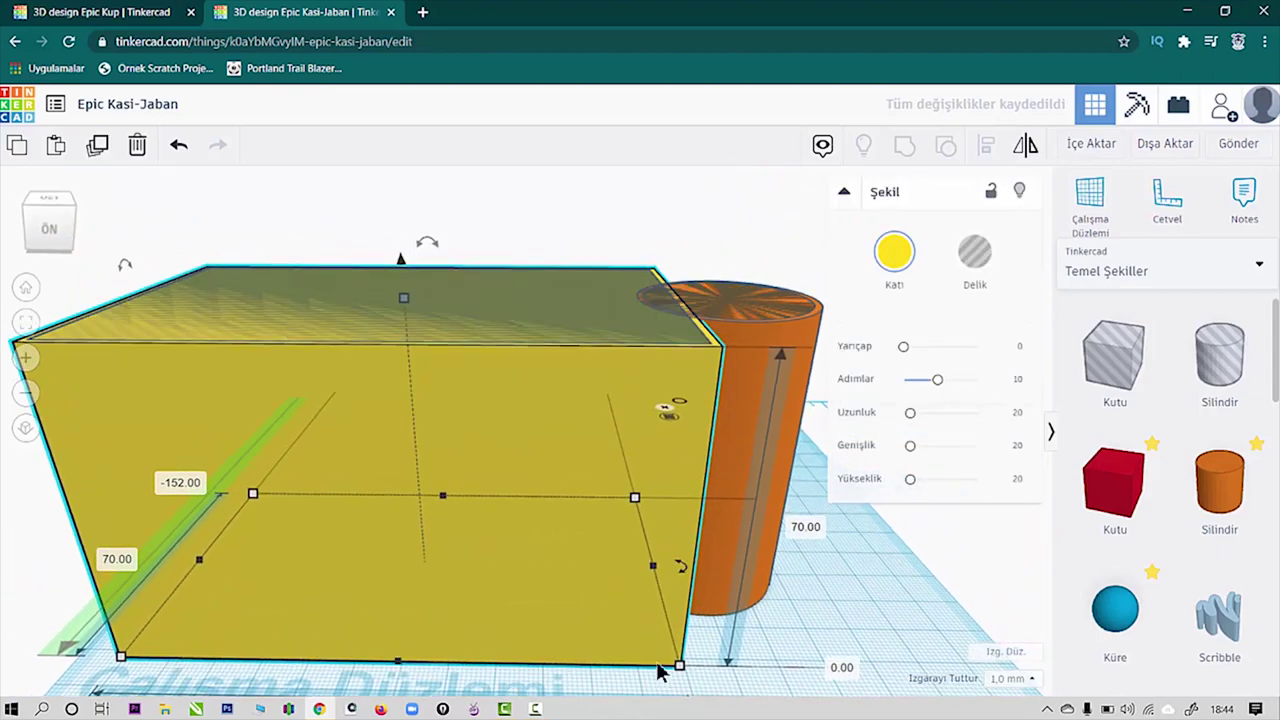
Step: Try grouping the yellow box, the cylinder and both of their holes all at once, and undo the grouping
{"action": "right_click_drag", "start_coordinate": [452, 513], "coordinate": [722, 420]}
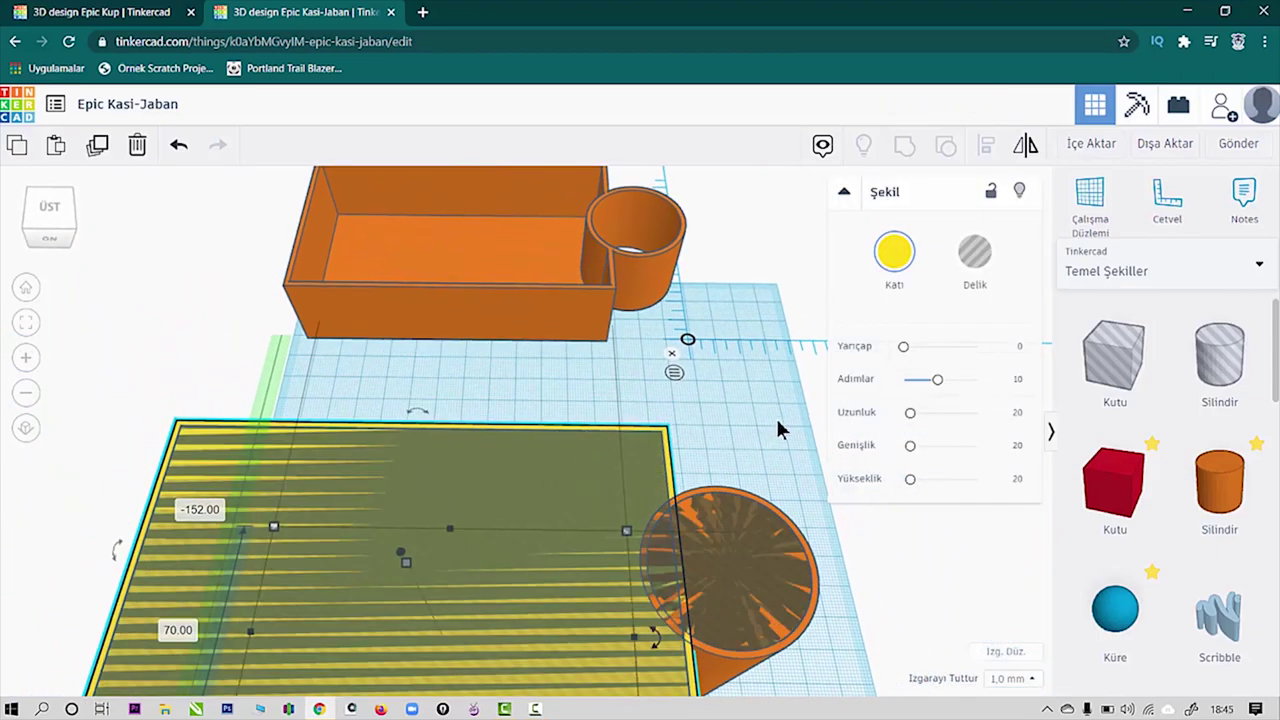
{"action": "left_click_drag", "start_coordinate": [778, 420], "coordinate": [597, 627]}
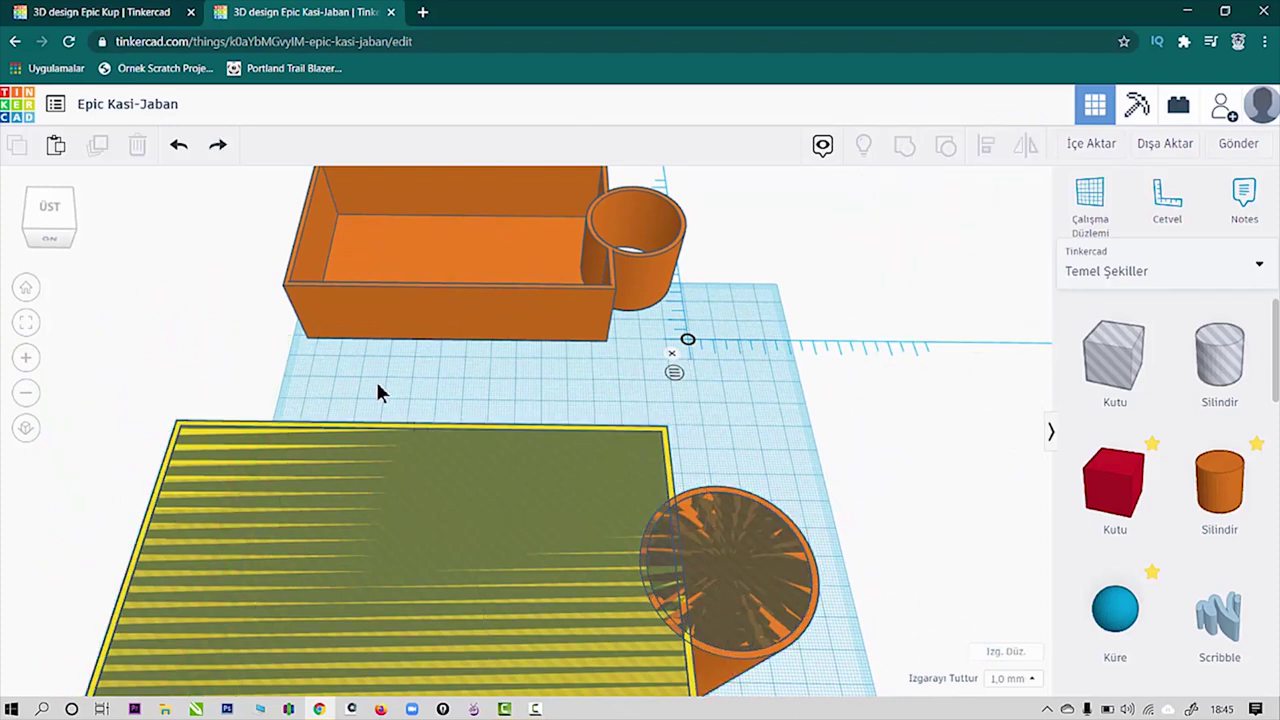
{"action": "left_click_drag", "start_coordinate": [694, 591], "coordinate": [812, 322]}
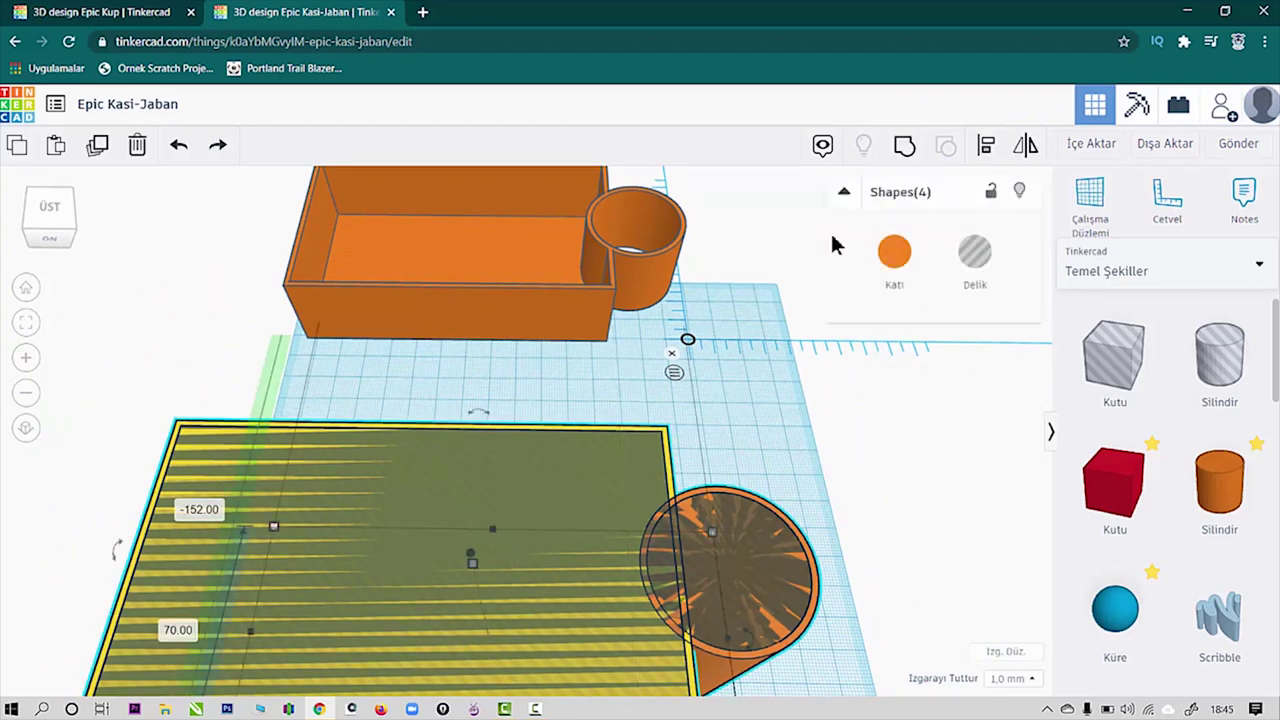
{"action": "left_click", "coordinate": [904, 148]}
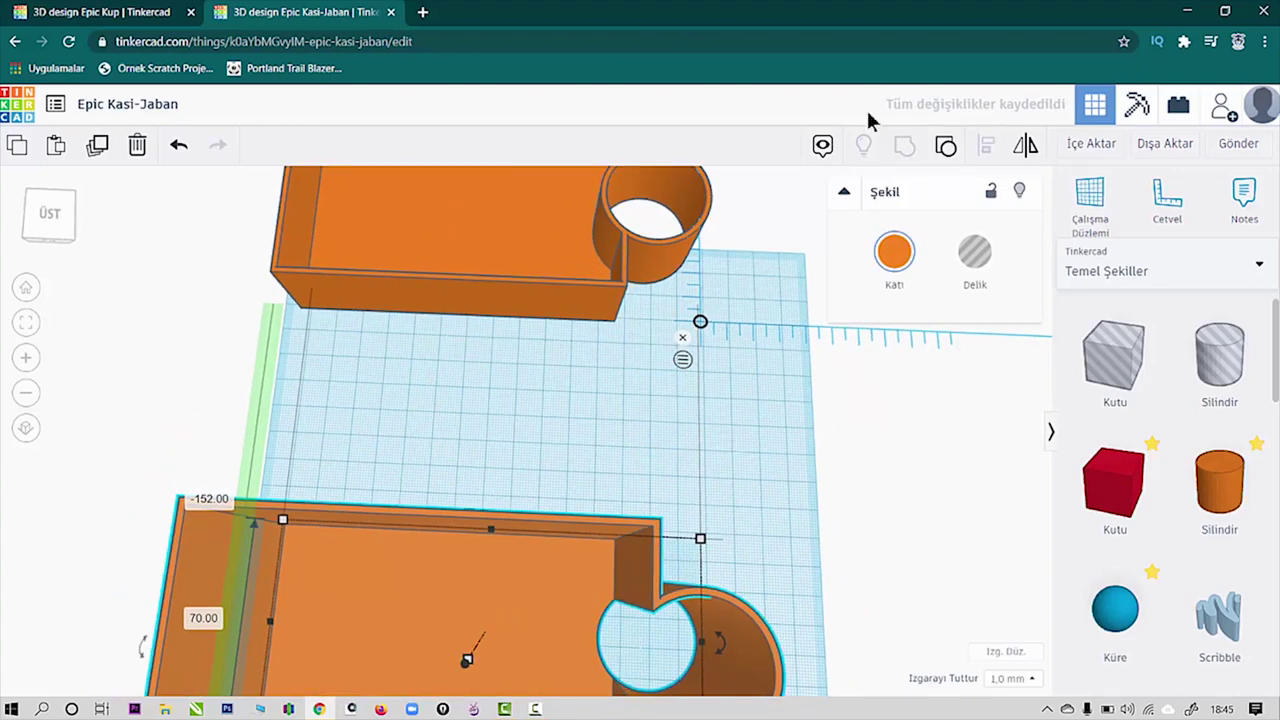
{"action": "key", "text": "ctrl+z"}
Step: Group the yellow box with its inner hole box, and group that result with the adjoining cylinder and its hole
{"action": "middle_click_drag", "start_coordinate": [175, 419], "coordinate": [232, 238]}
{"action": "left_click_drag", "start_coordinate": [196, 308], "coordinate": [386, 519]}
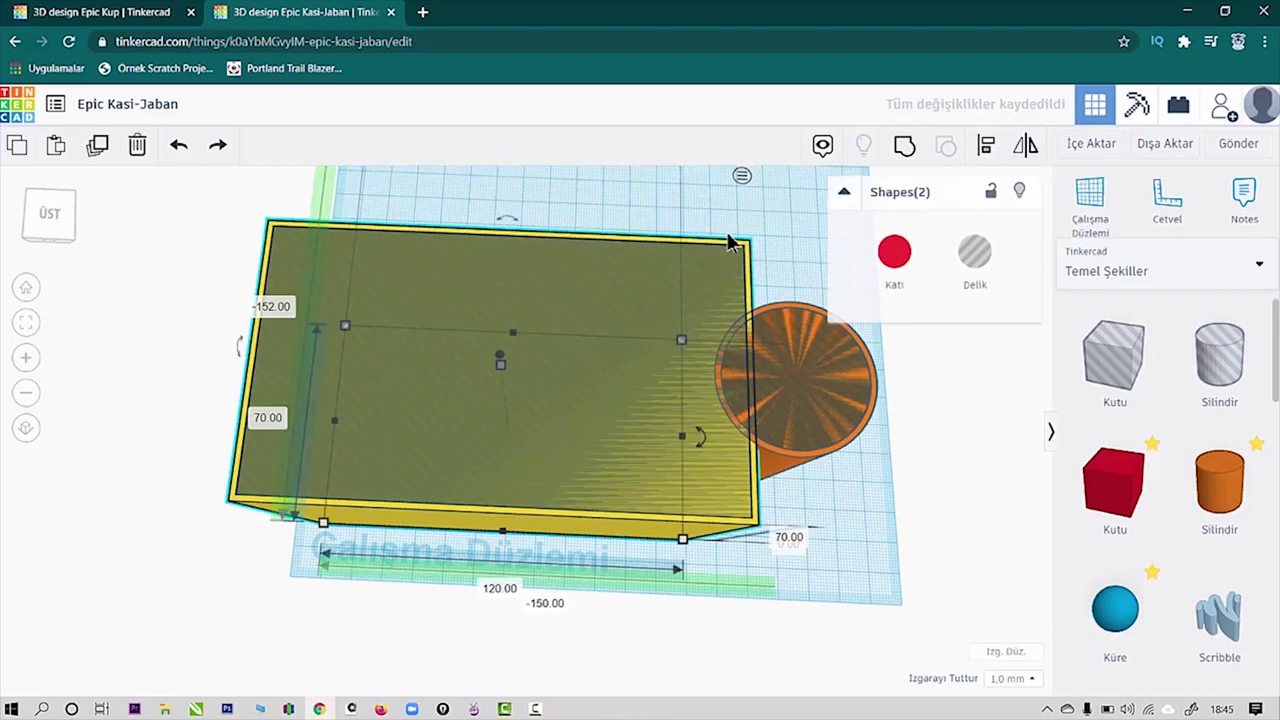
{"action": "left_click", "coordinate": [904, 148]}
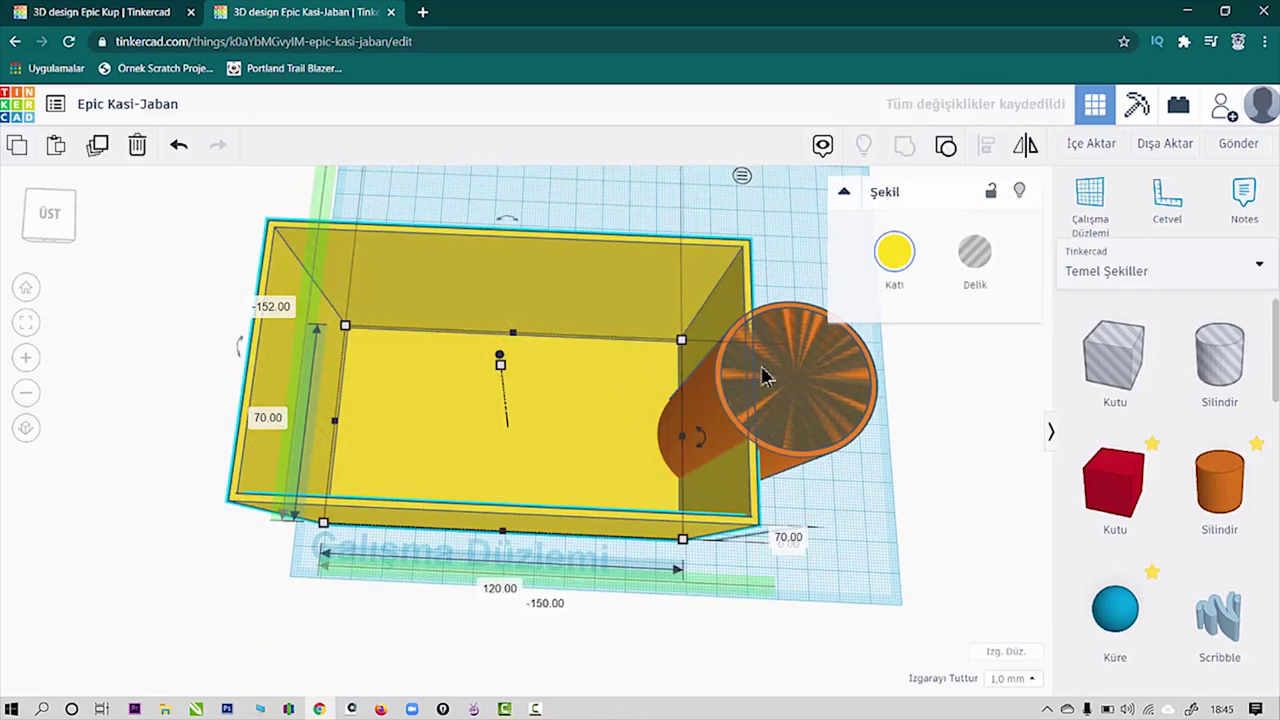
{"action": "right_click_drag", "start_coordinate": [770, 385], "coordinate": [432, 338]}
{"action": "left_click_drag", "start_coordinate": [703, 250], "coordinate": [486, 486]}
{"action": "left_click", "coordinate": [904, 148]}
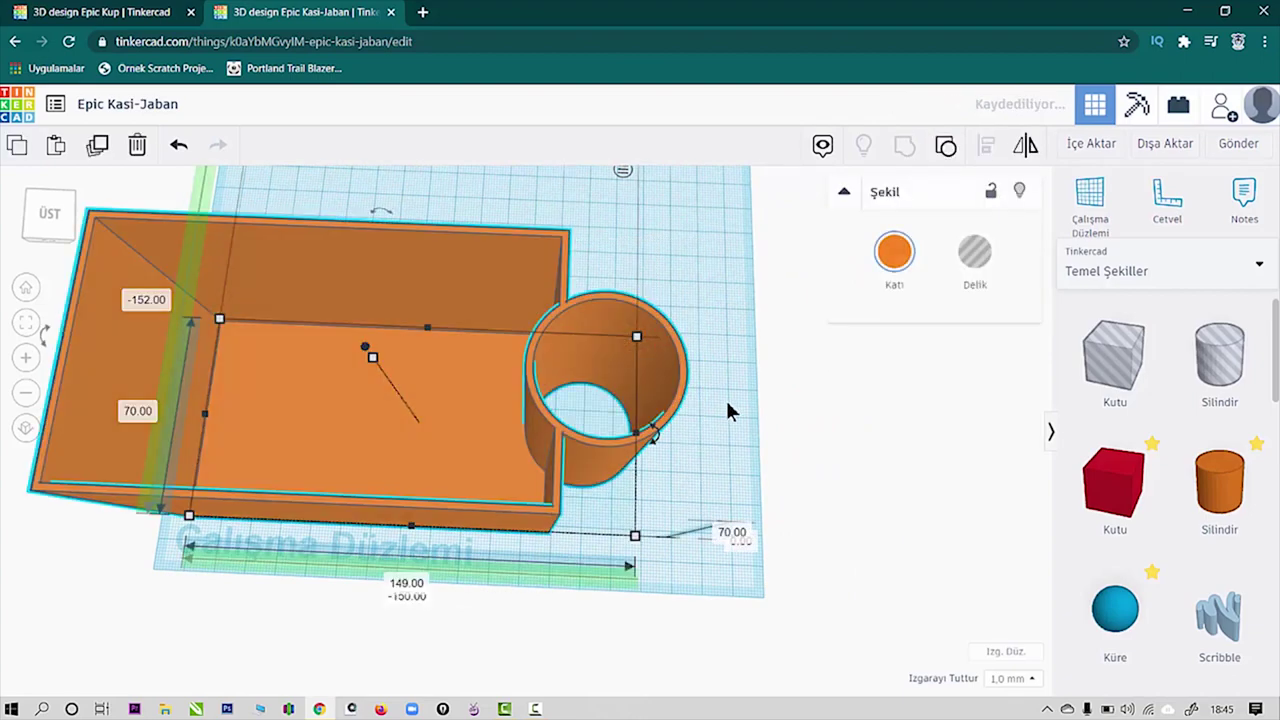
Step: Add a cylinder in the empty area beside the workplane and set its number of sides to 64
{"action": "right_click_drag", "start_coordinate": [551, 374], "coordinate": [375, 397]}
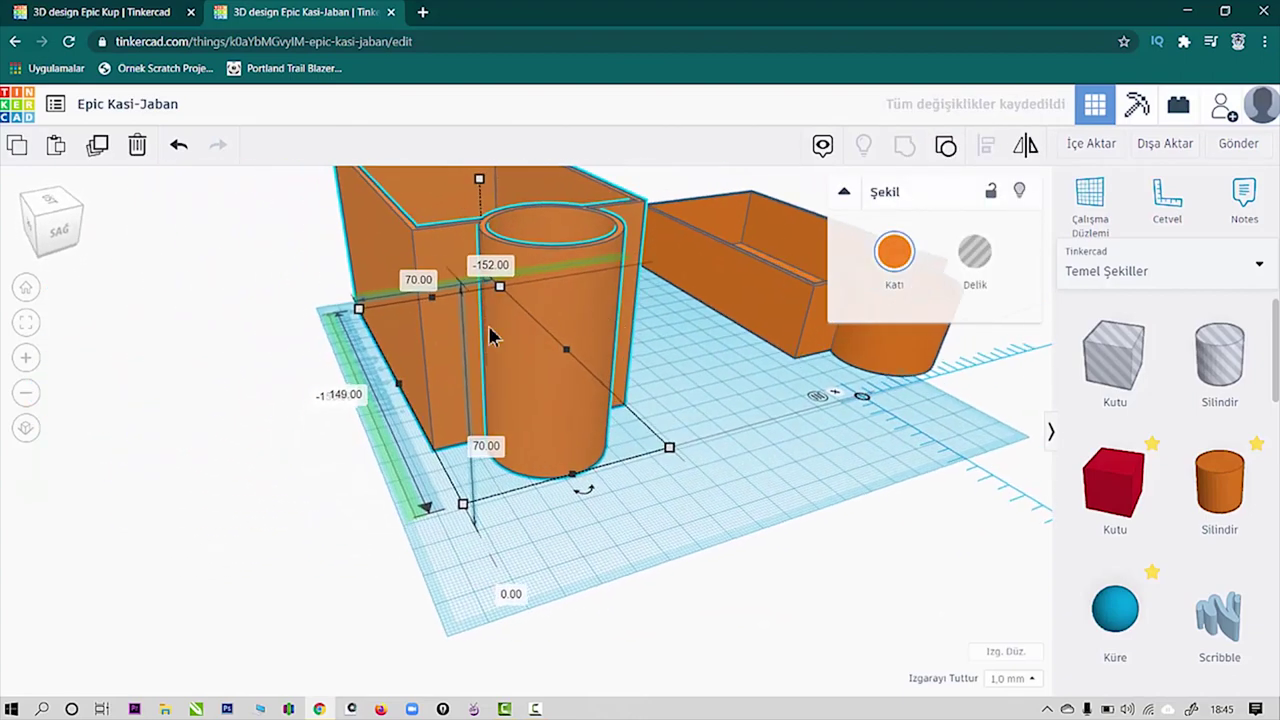
{"action": "right_click_drag", "start_coordinate": [566, 323], "coordinate": [149, 417]}
{"action": "right_click_drag", "start_coordinate": [241, 458], "coordinate": [439, 394]}
{"action": "left_click_drag", "start_coordinate": [440, 393], "coordinate": [483, 401]}
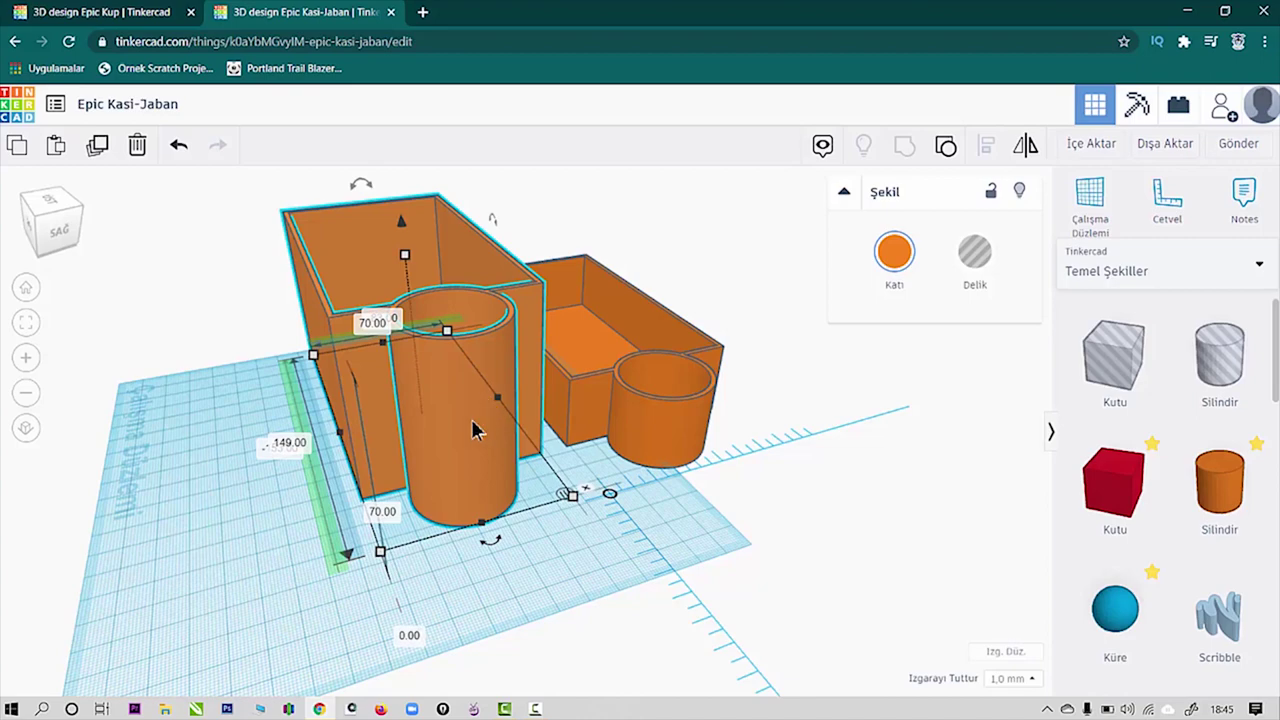
{"action": "right_click_drag", "start_coordinate": [648, 574], "coordinate": [771, 571]}
{"action": "middle_click_drag", "start_coordinate": [626, 500], "coordinate": [649, 329]}
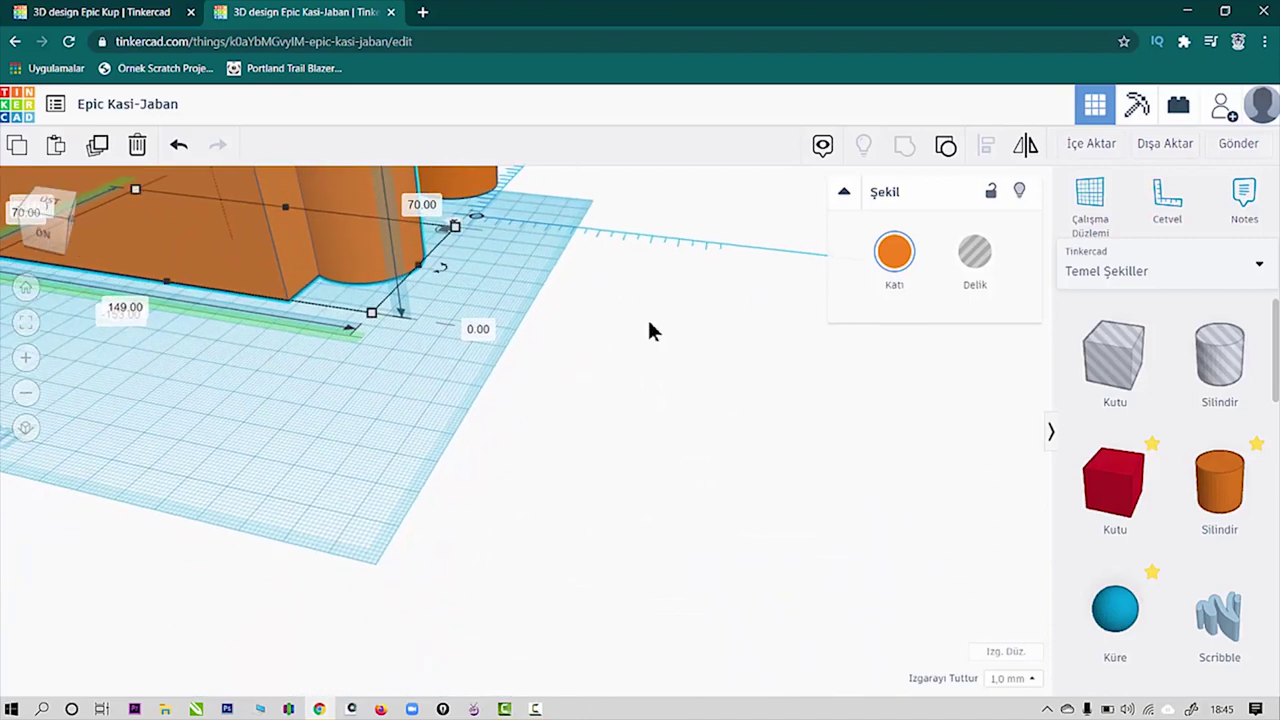
{"action": "right_click_drag", "start_coordinate": [649, 329], "coordinate": [778, 441]}
{"action": "middle_click_drag", "start_coordinate": [776, 441], "coordinate": [613, 336]}
{"action": "left_click_drag", "start_coordinate": [1250, 486], "coordinate": [628, 388]}
{"action": "left_click_drag", "start_coordinate": [909, 351], "coordinate": [976, 346]}
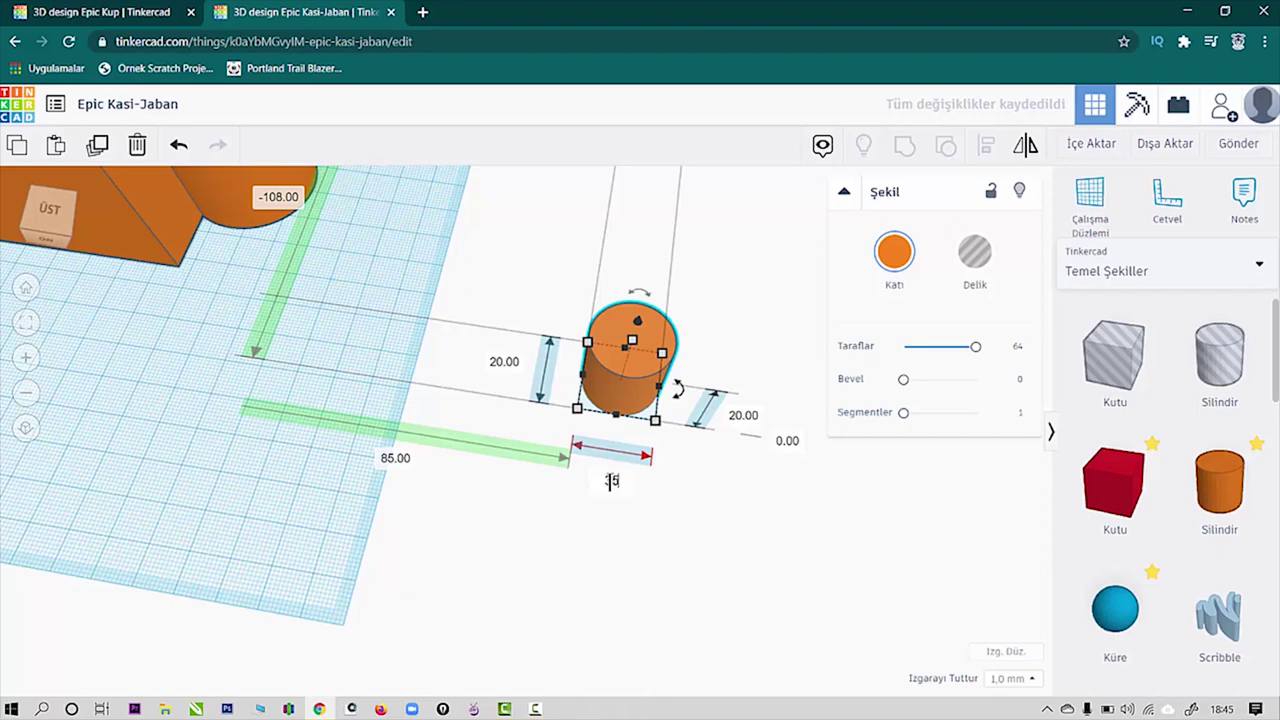
Step: Set the new cylinder's length and width to 35 mm and its height to 30 mm
{"action": "key", "text": "Return"}
{"action": "left_click", "coordinate": [507, 365]}
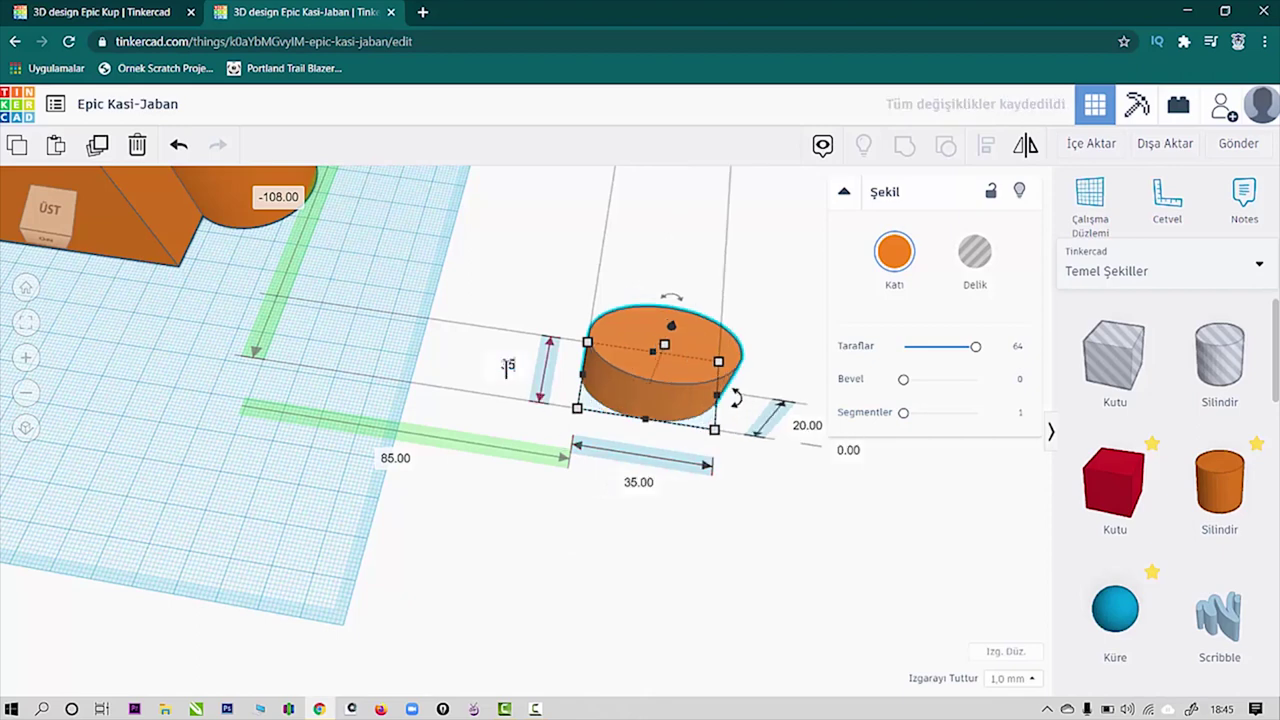
{"action": "key", "text": "Return"}
{"action": "type", "text": "3"}
{"action": "key", "text": "Return"}
Step: Duplicate the 35 mm cylinder and place the copy 45 mm farther along the same row
{"action": "right_click_drag", "start_coordinate": [706, 516], "coordinate": [555, 410]}
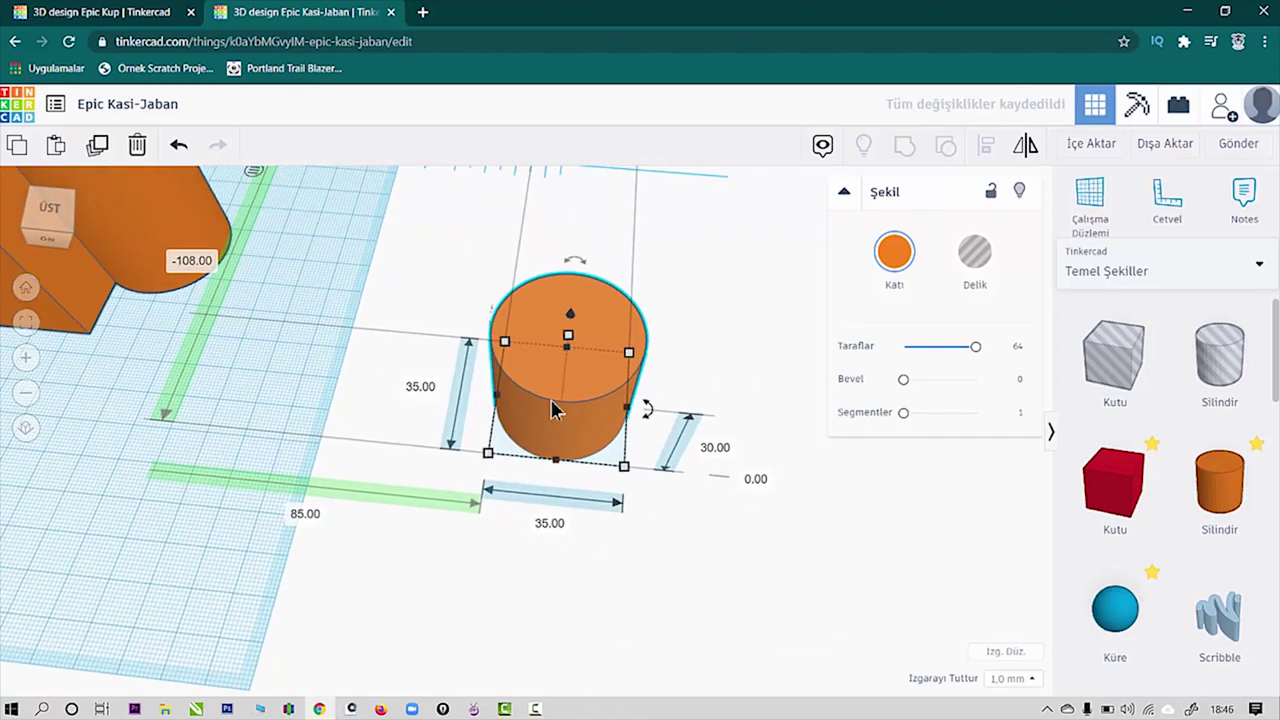
{"action": "left_click_drag", "start_coordinate": [555, 410], "coordinate": [732, 430], "text": "alt"}
{"action": "middle_click_drag", "start_coordinate": [298, 290], "coordinate": [680, 520]}
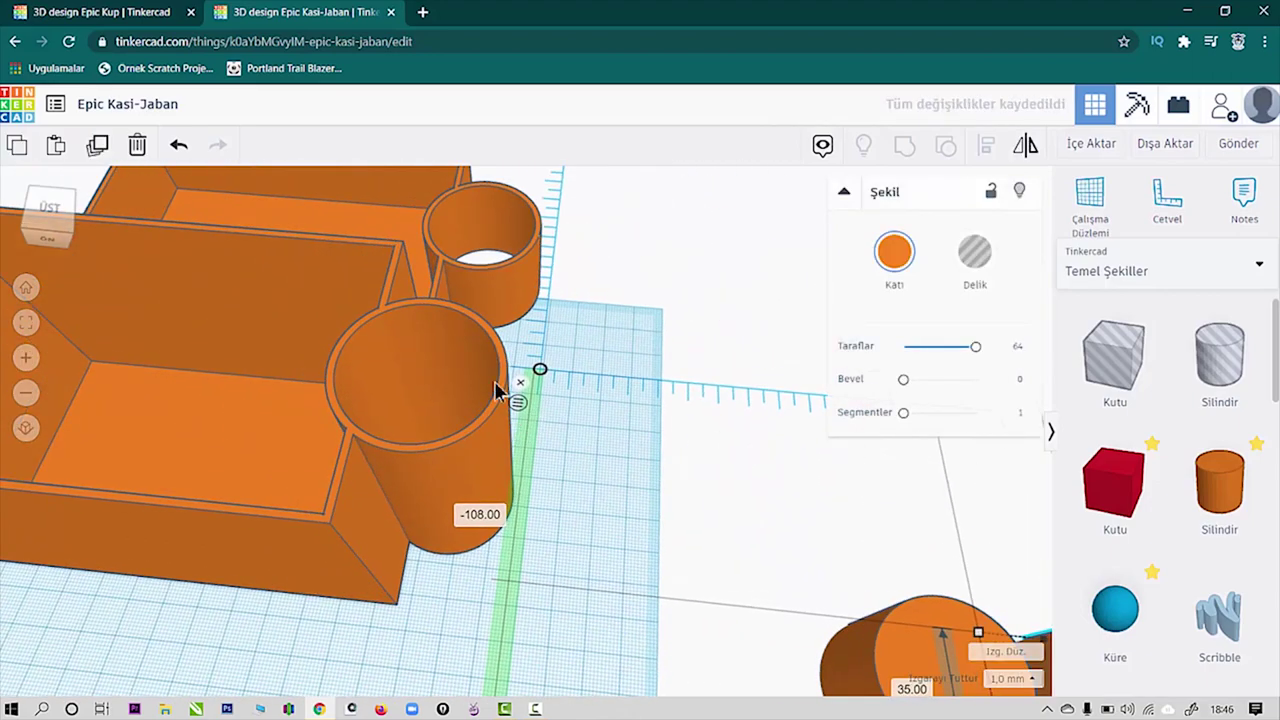
{"action": "middle_click_drag", "start_coordinate": [600, 400], "coordinate": [385, 255]}
{"action": "middle_click_drag", "start_coordinate": [676, 495], "coordinate": [537, 440]}
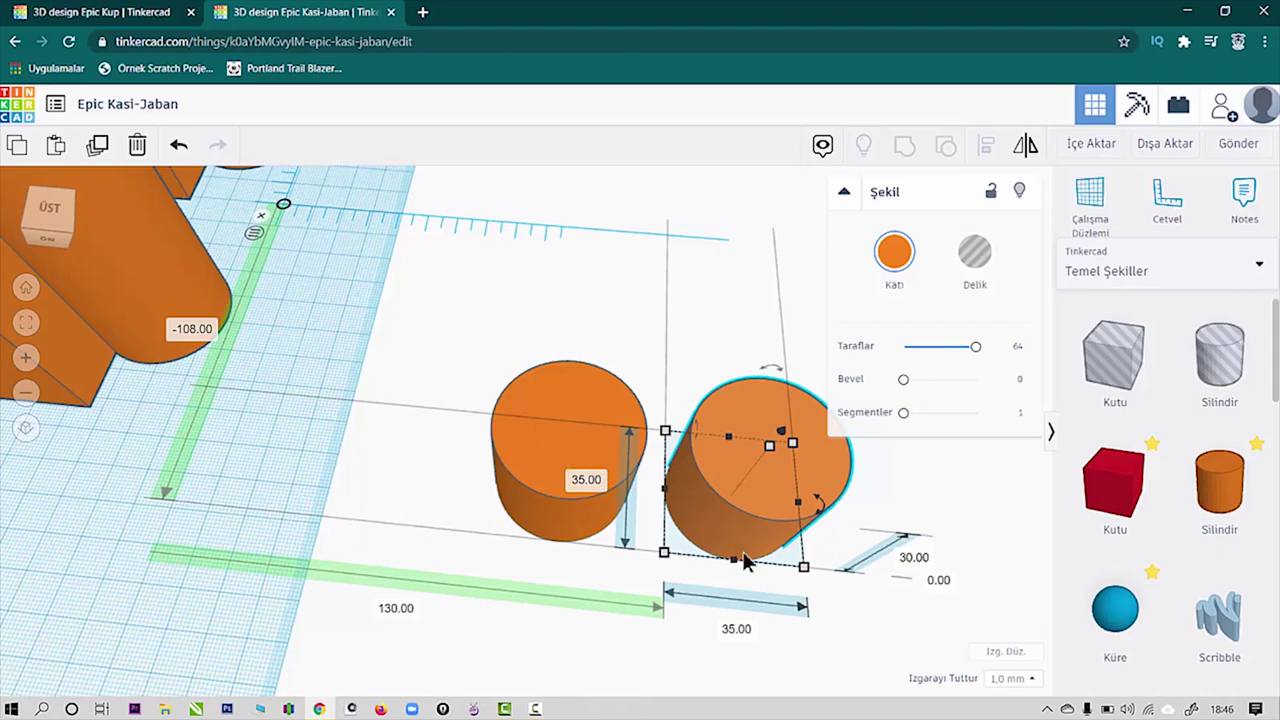
{"action": "middle_click_drag", "start_coordinate": [848, 598], "coordinate": [634, 506]}
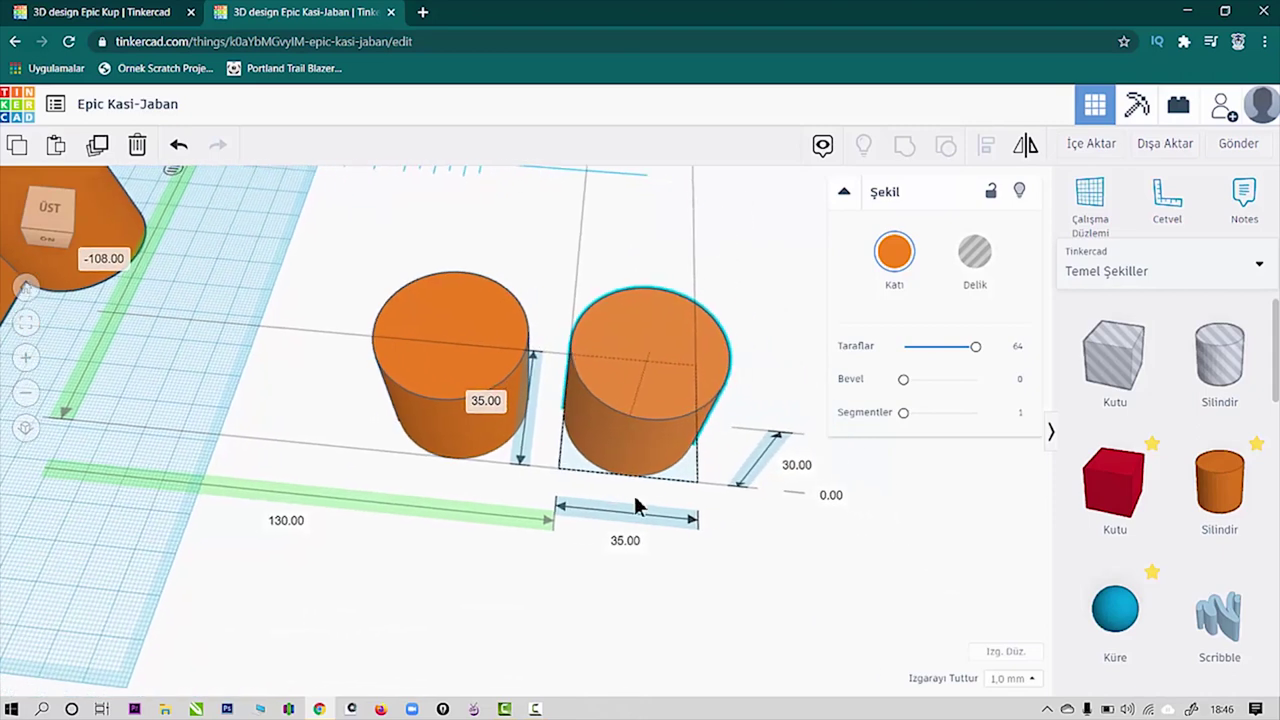
Step: Set the duplicated cylinder's length and width to 40 mm
{"action": "left_click", "coordinate": [449, 391]}
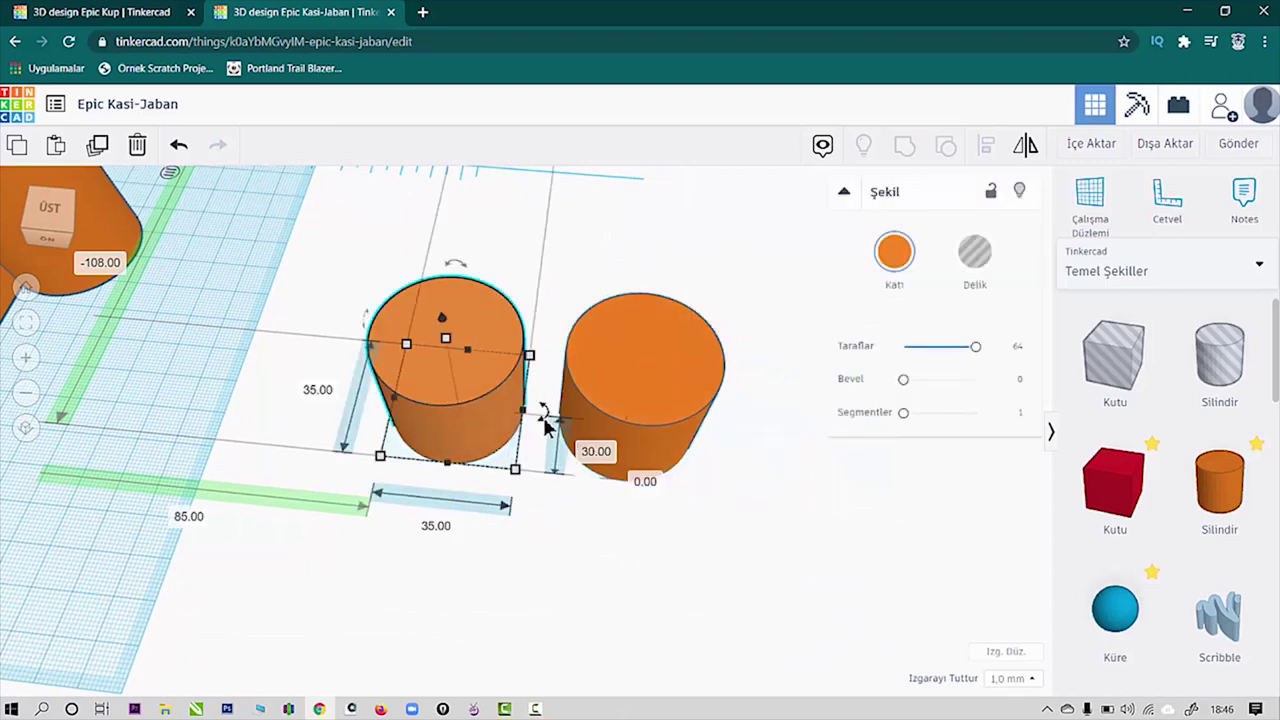
{"action": "left_click", "coordinate": [672, 412]}
{"action": "left_click", "coordinate": [620, 546]}
{"action": "type", "text": "40"}
{"action": "key", "text": "Return"}
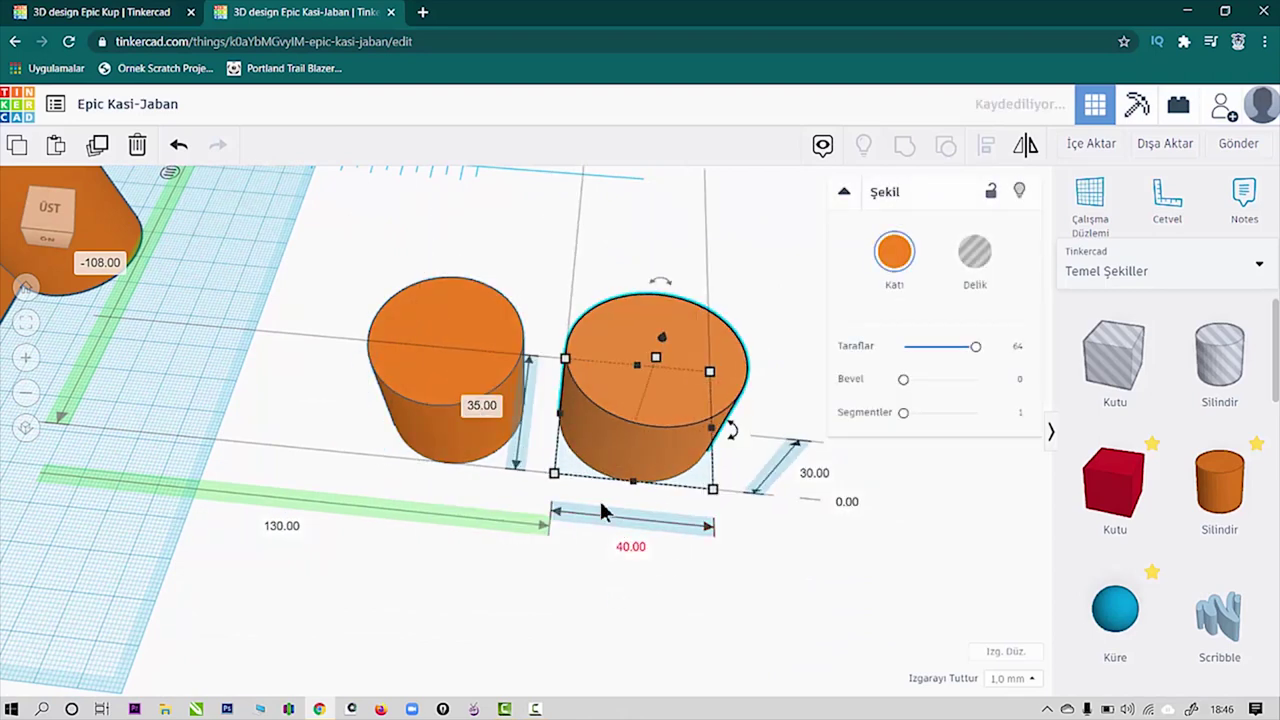
{"action": "left_click", "coordinate": [484, 407]}
{"action": "type", "text": "40"}
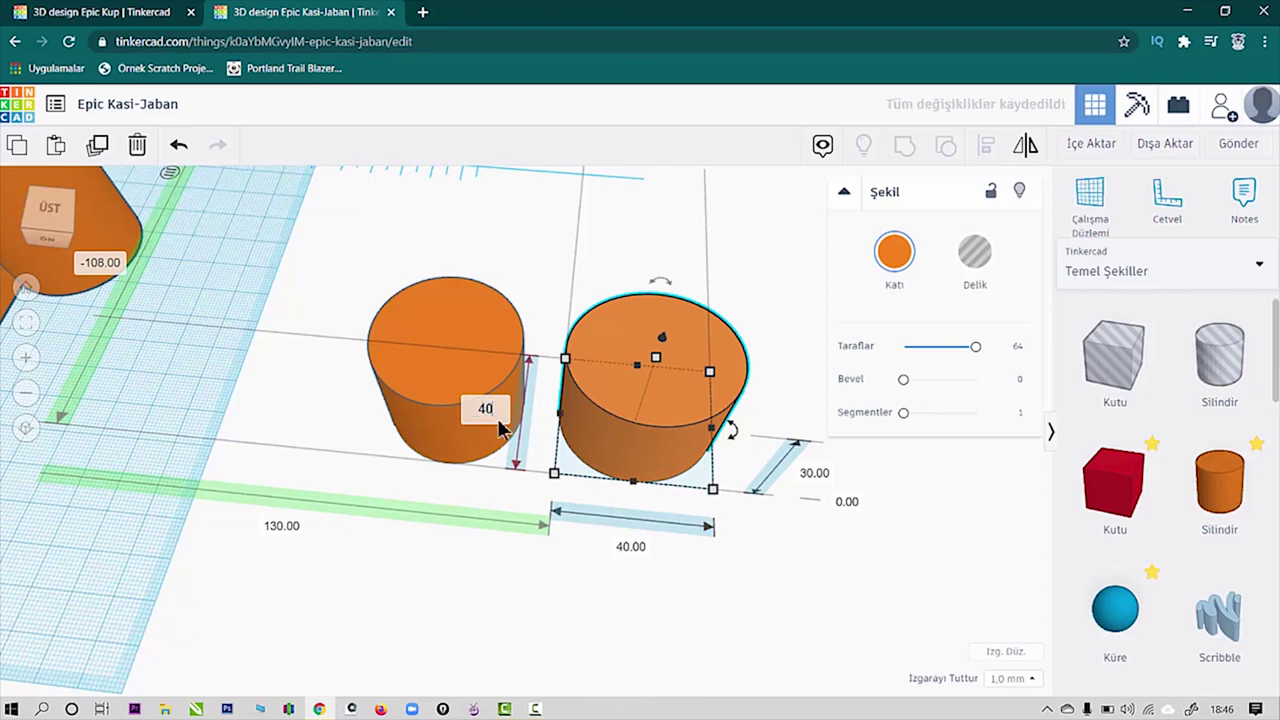
{"action": "key", "text": "Return"}
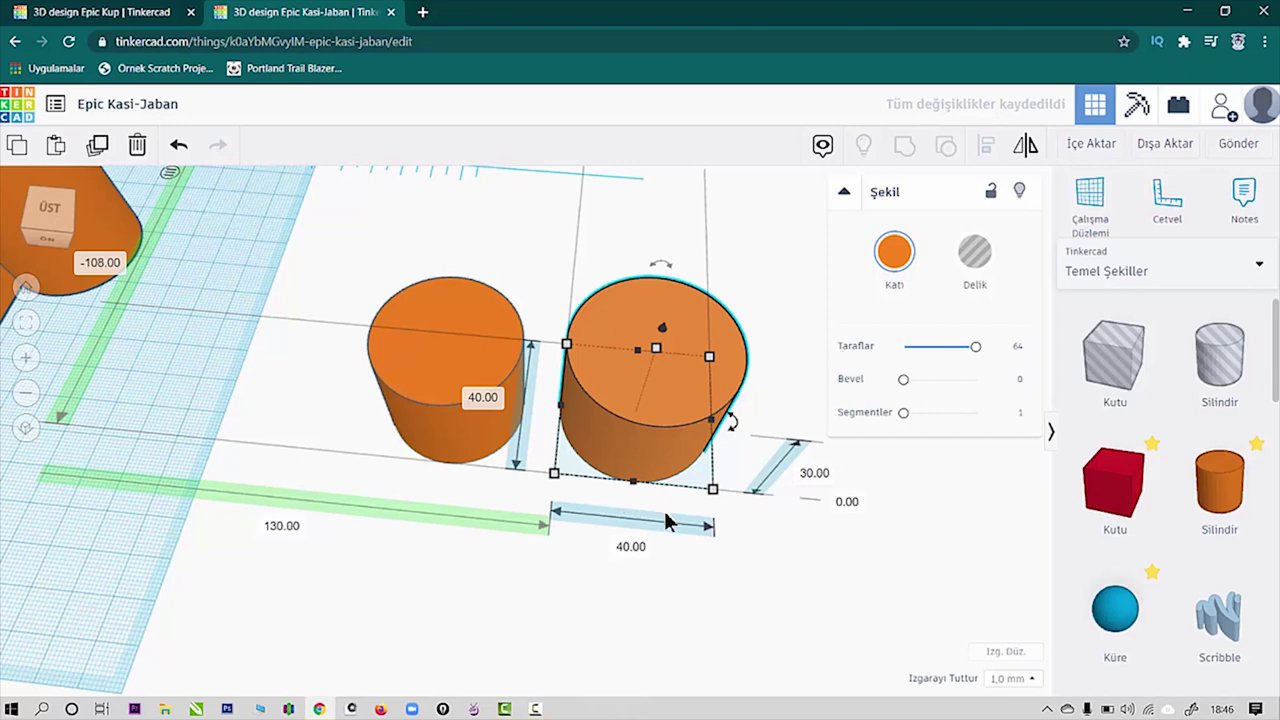
Step: Turn the 35 mm cylinder into a hole and align it to the center of the 40 mm cylinder
{"action": "left_click", "coordinate": [430, 284]}
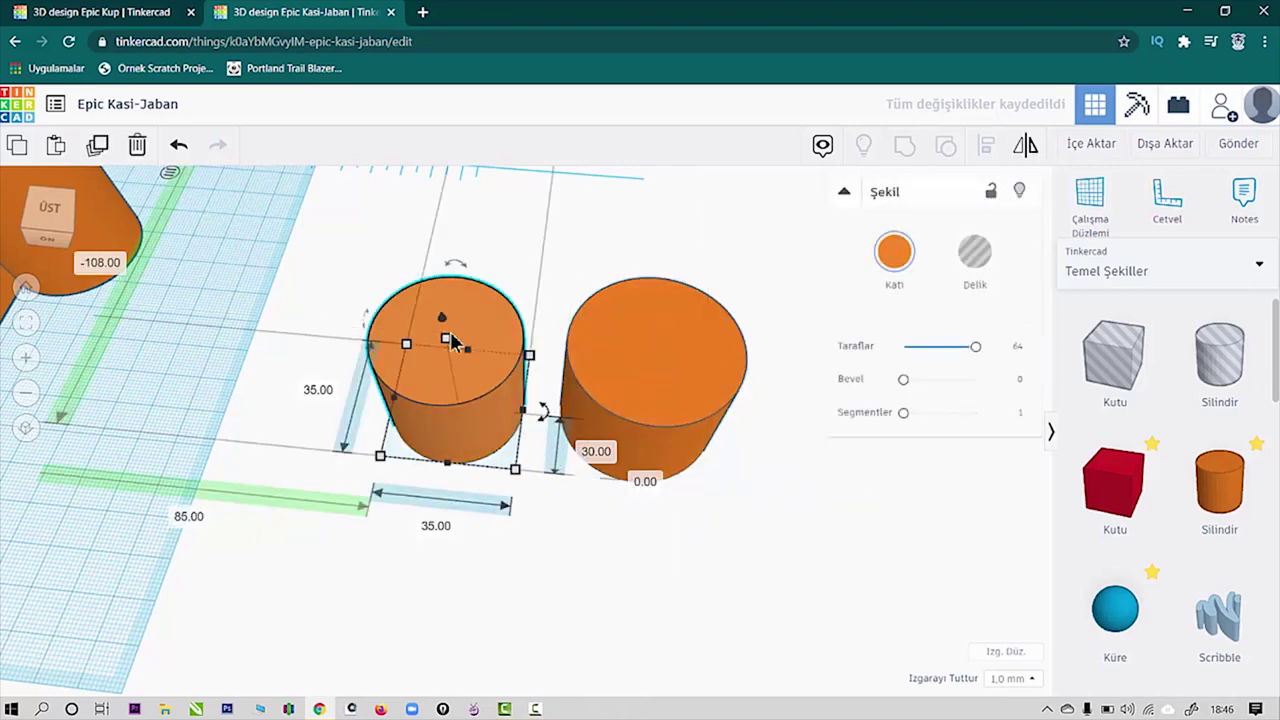
{"action": "key", "text": "h"}
{"action": "left_click_drag", "start_coordinate": [372, 215], "coordinate": [665, 400]}
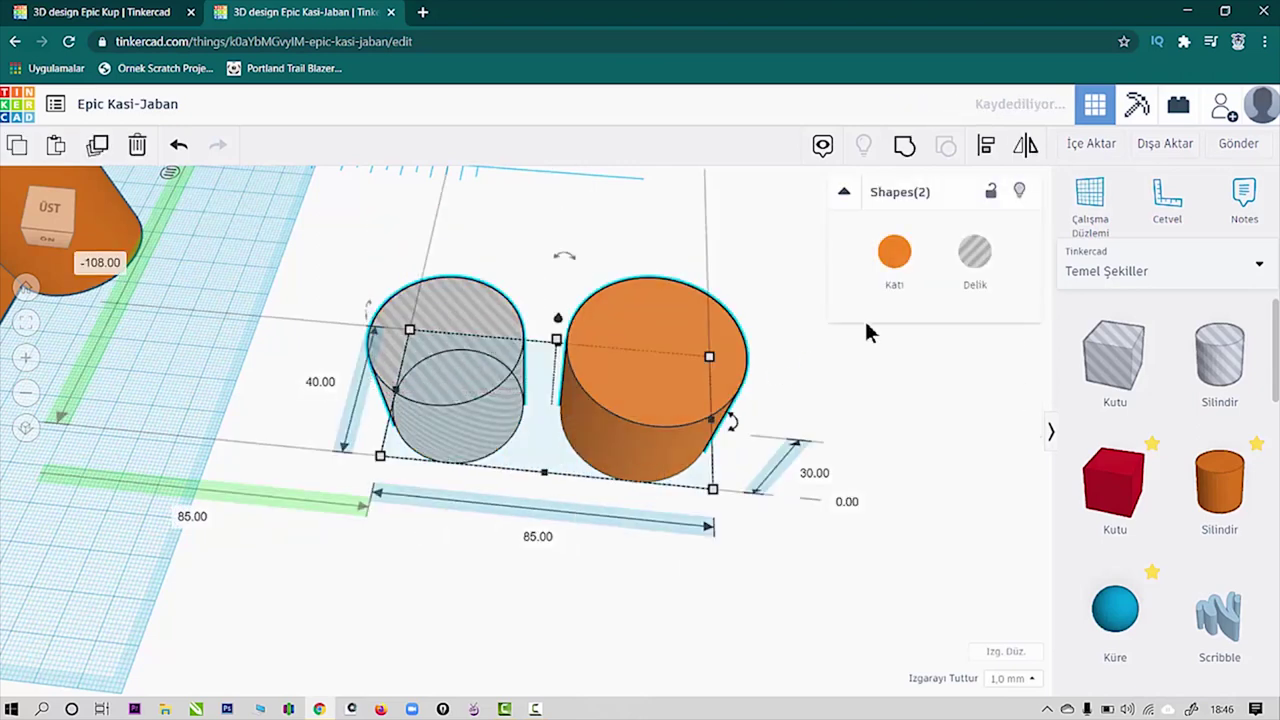
{"action": "key", "text": "l"}
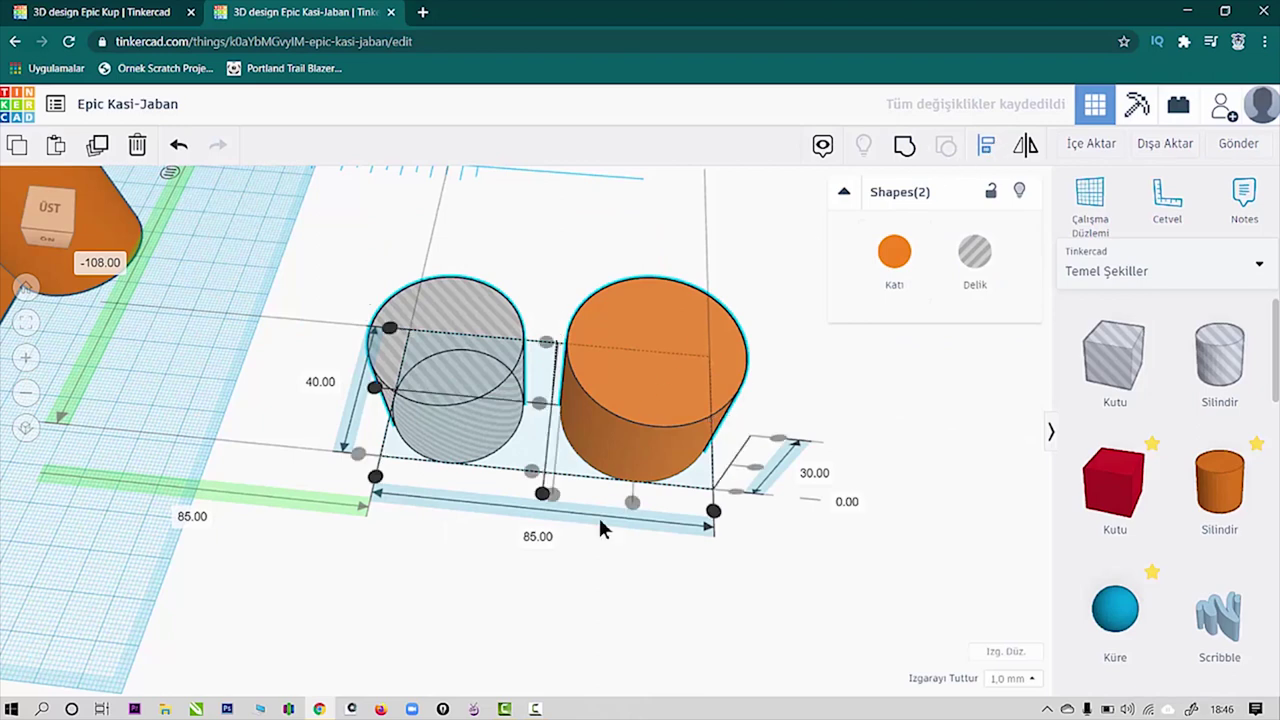
{"action": "left_click", "coordinate": [542, 493]}
{"action": "left_click", "coordinate": [826, 402]}
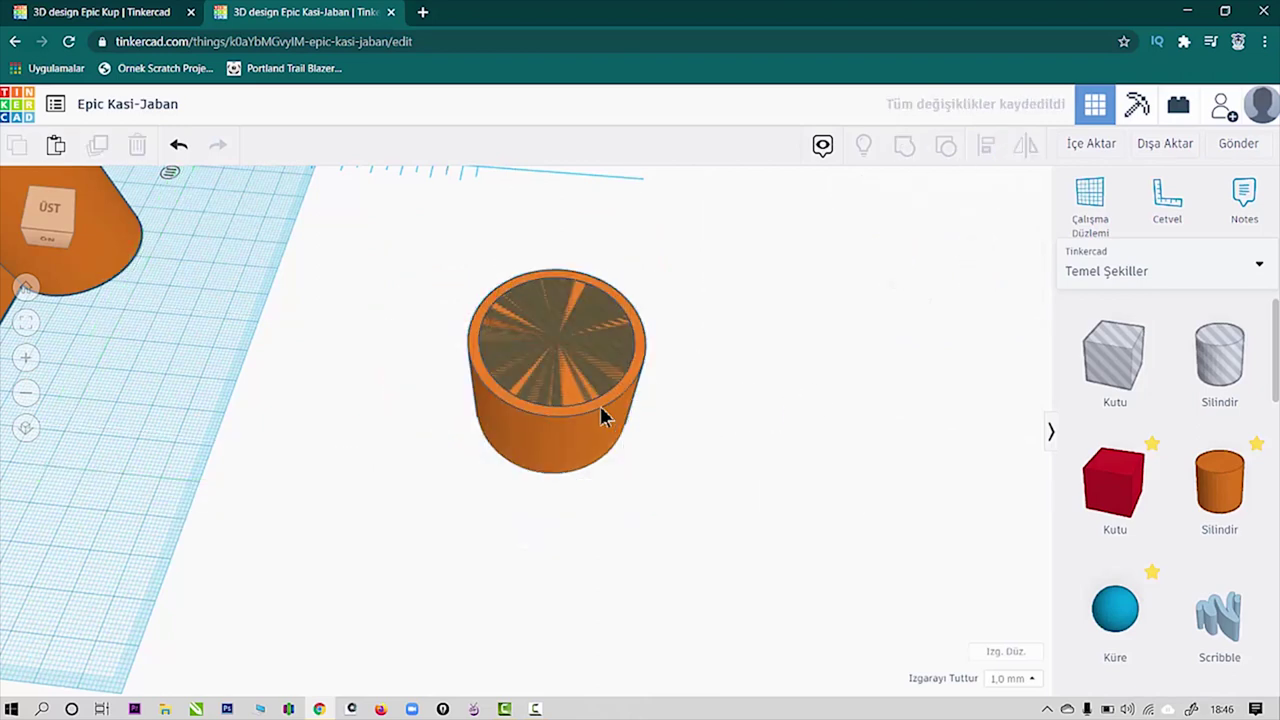
Step: Place a red box in the empty space beside the 40 mm cylinder
{"action": "middle_click_drag", "start_coordinate": [567, 362], "coordinate": [785, 515]}
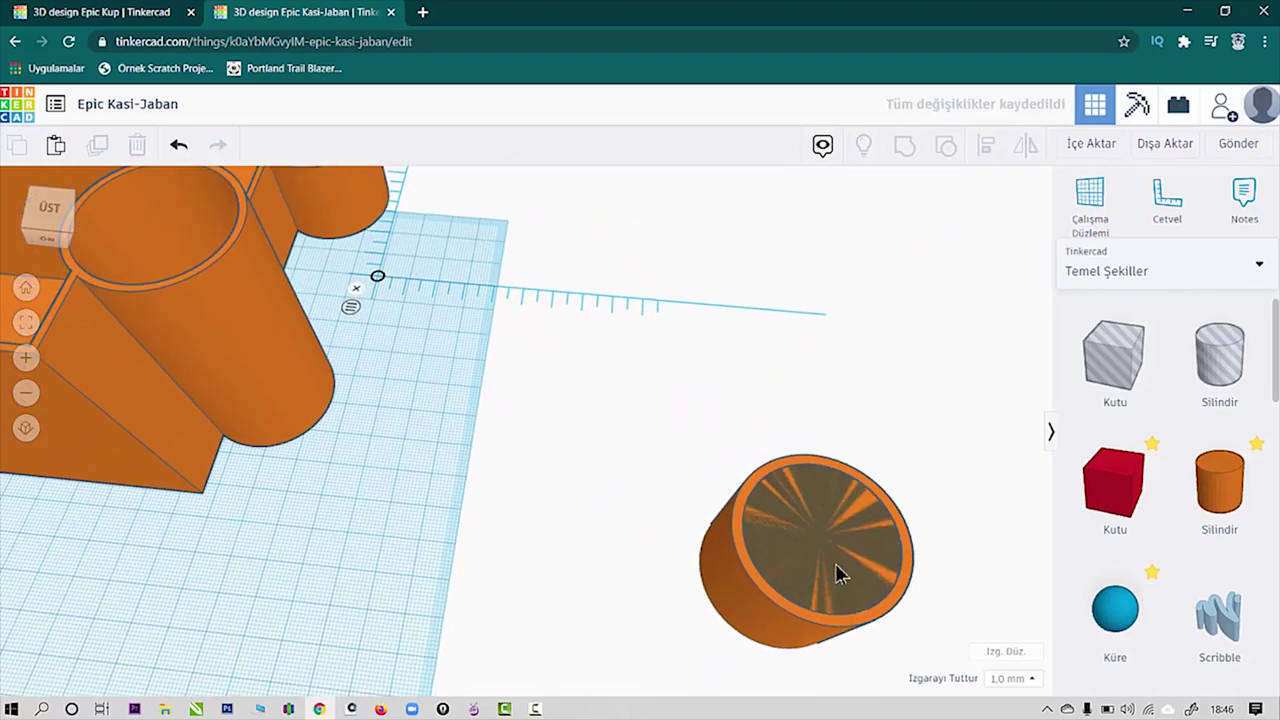
{"action": "middle_click_drag", "start_coordinate": [600, 492], "coordinate": [512, 444]}
{"action": "left_click", "coordinate": [1113, 483]}
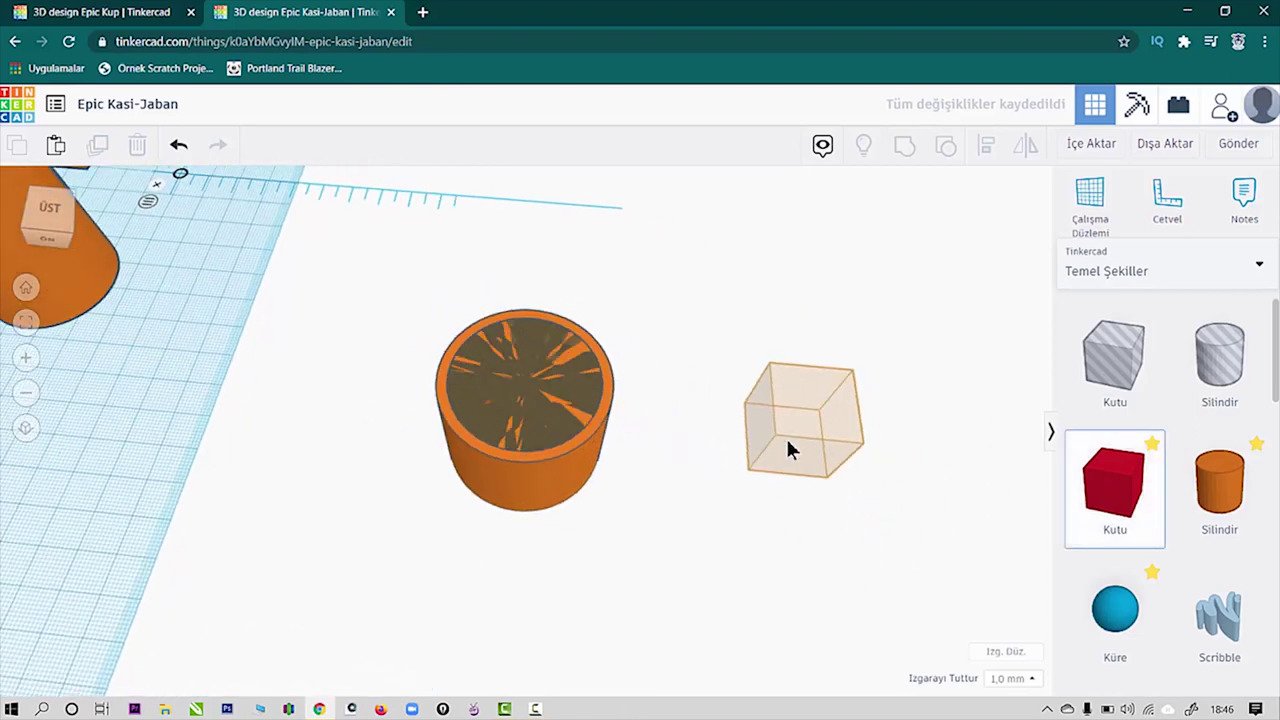
{"action": "right_click_drag", "start_coordinate": [786, 436], "coordinate": [495, 402]}
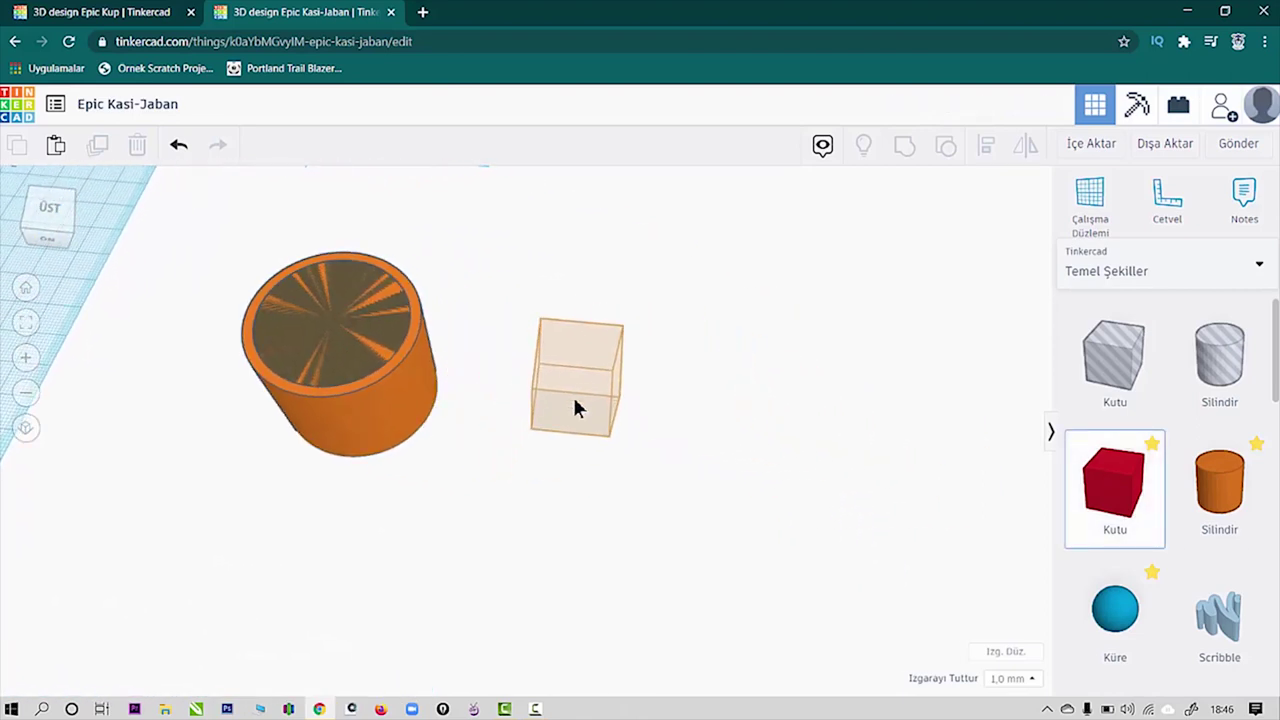
{"action": "left_click", "coordinate": [575, 405]}
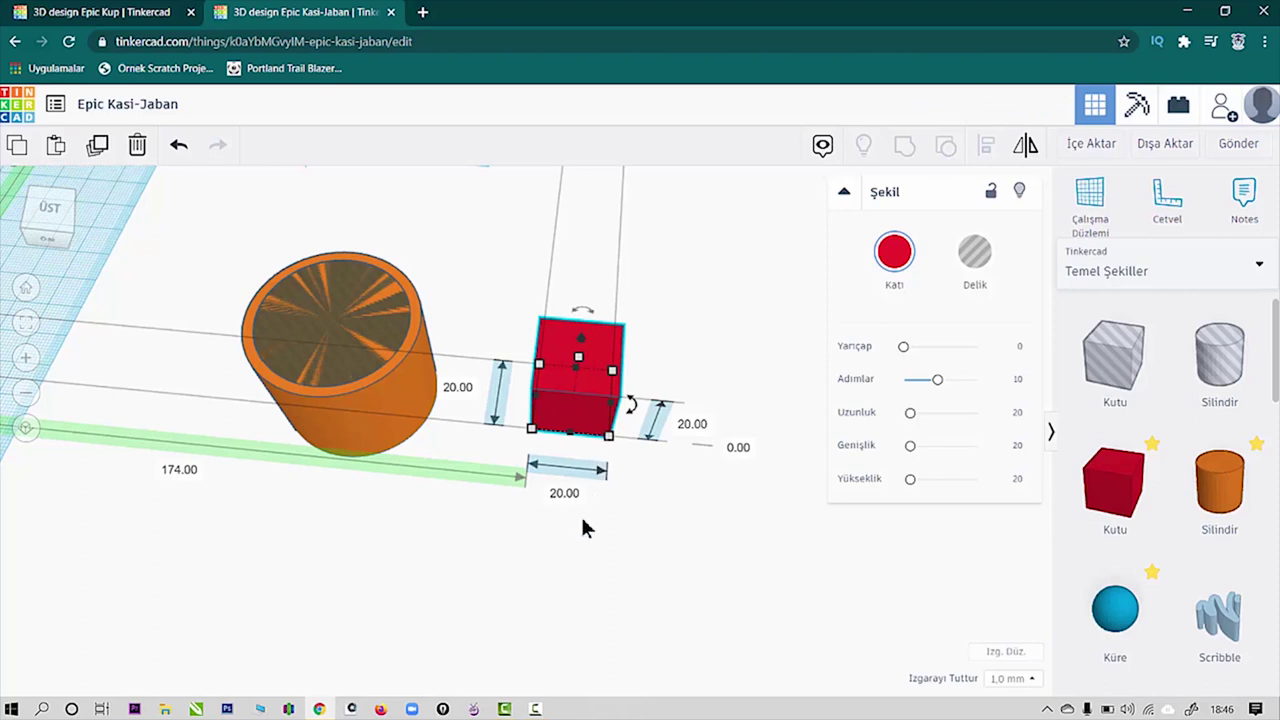
Step: Set the red box's length and width to 50 mm and its height to 25 mm
{"action": "left_click", "coordinate": [556, 494]}
{"action": "type", "text": "4"}
{"action": "left_click", "coordinate": [452, 387]}
{"action": "type", "text": "50"}
{"action": "key", "text": "Return"}
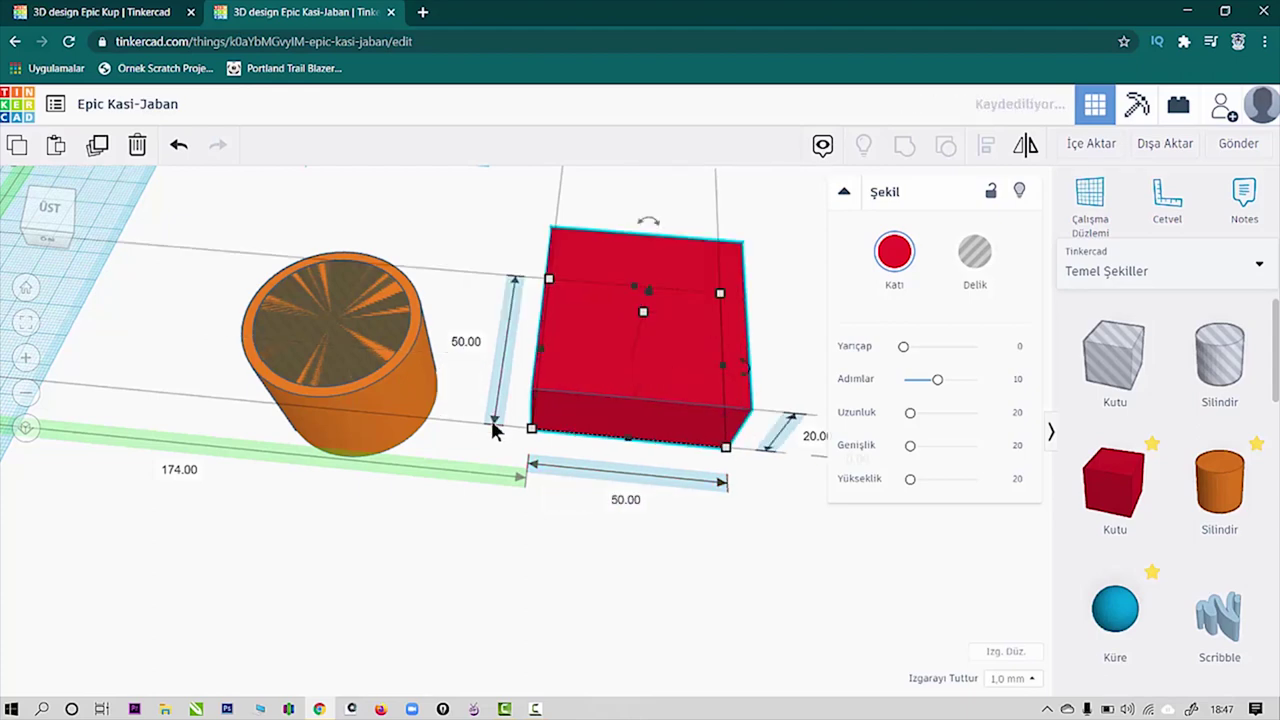
{"action": "middle_click_drag", "start_coordinate": [757, 480], "coordinate": [606, 480]}
{"action": "left_click", "coordinate": [711, 445]}
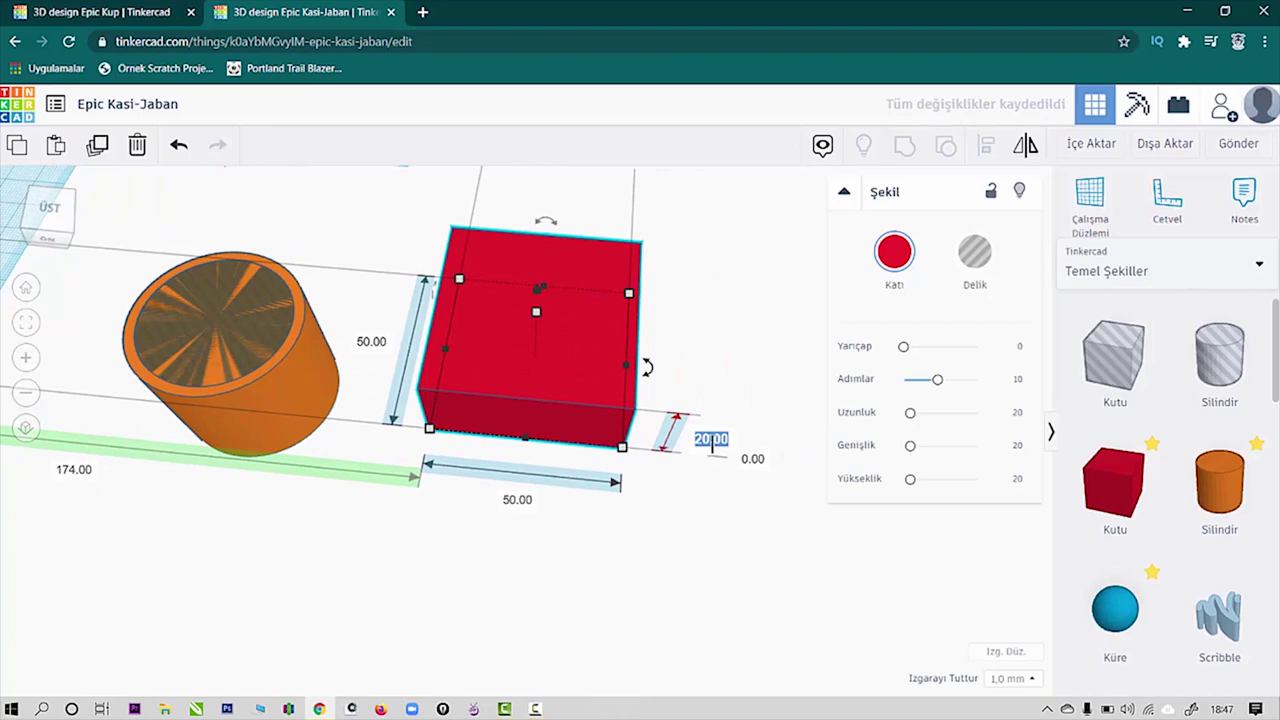
{"action": "type", "text": "15"}
{"action": "key", "text": "Return"}
Step: Round the red box's edges by setting its radius to 3.1
{"action": "right_click_drag", "start_coordinate": [686, 543], "coordinate": [623, 331]}
{"action": "scroll", "coordinate": [640, 370], "scroll_direction": "up", "scroll_amount": 3}
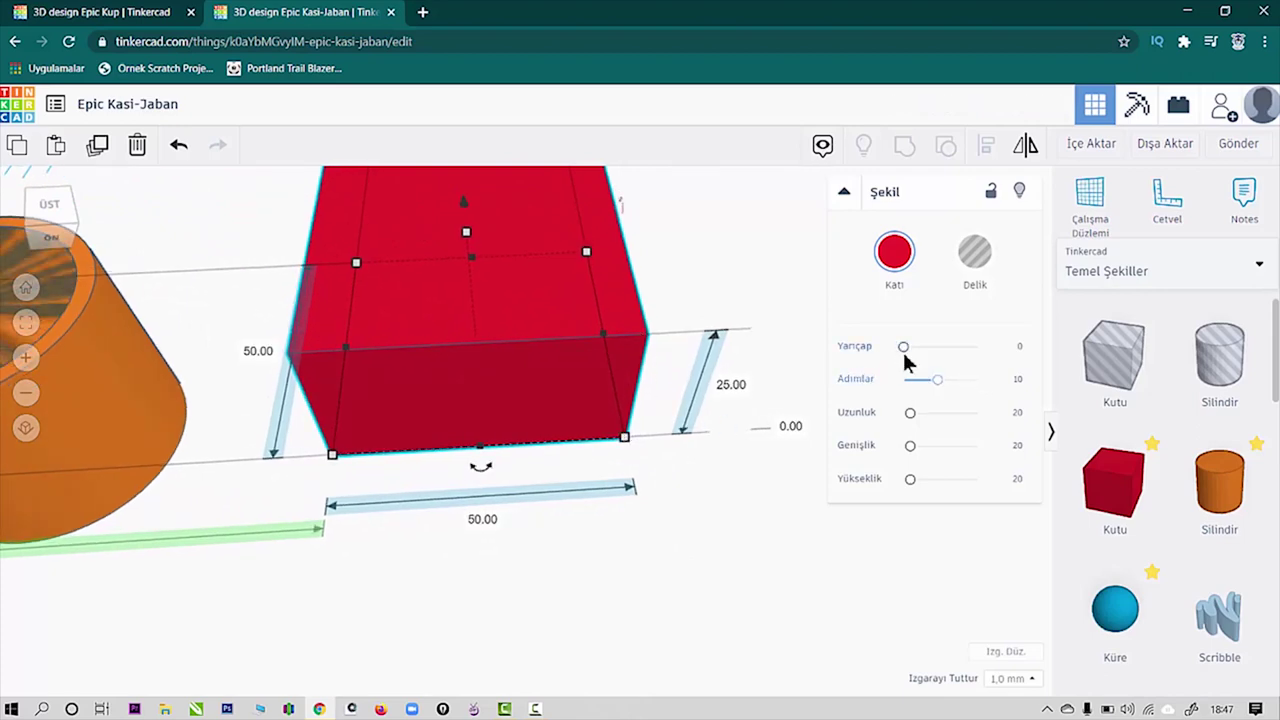
{"action": "left_click_drag", "start_coordinate": [907, 356], "coordinate": [918, 355]}
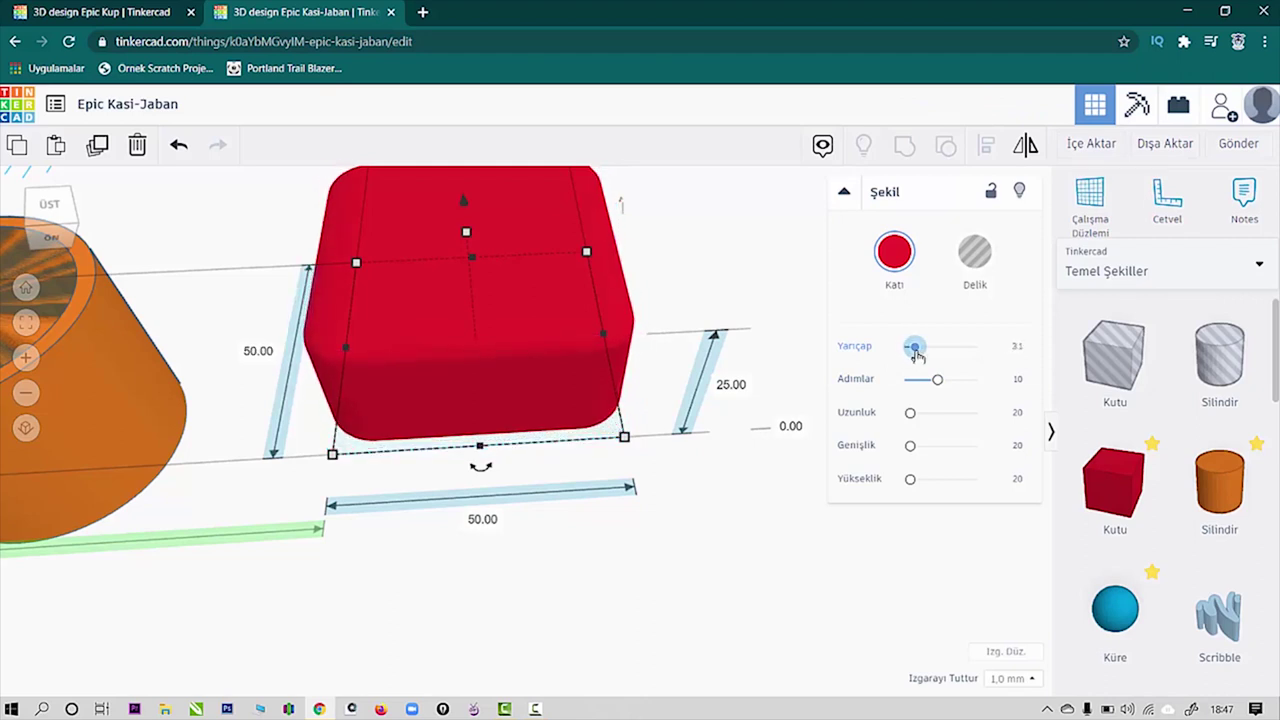
Step: Align the hollow cylinder and the red box on their centers along both horizontal axes
{"action": "right_click_drag", "start_coordinate": [712, 440], "coordinate": [538, 373]}
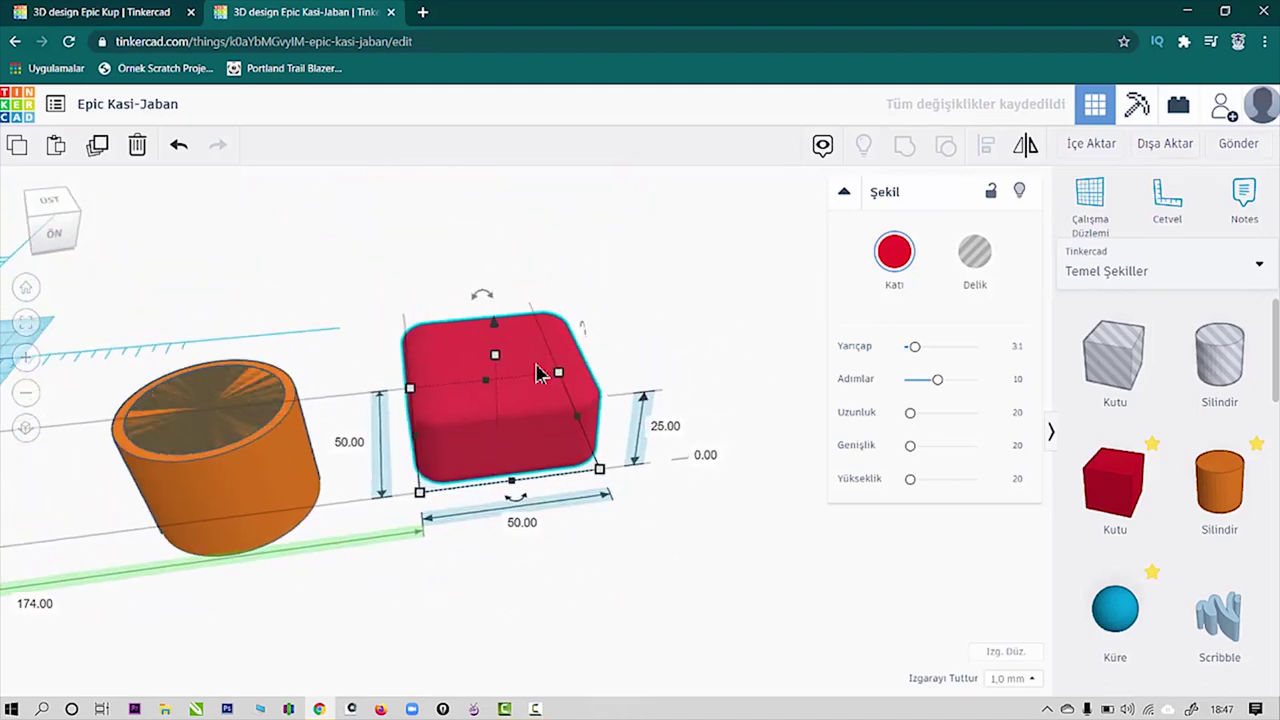
{"action": "left_click", "coordinate": [300, 510]}
{"action": "left_click_drag", "start_coordinate": [638, 240], "coordinate": [155, 610]}
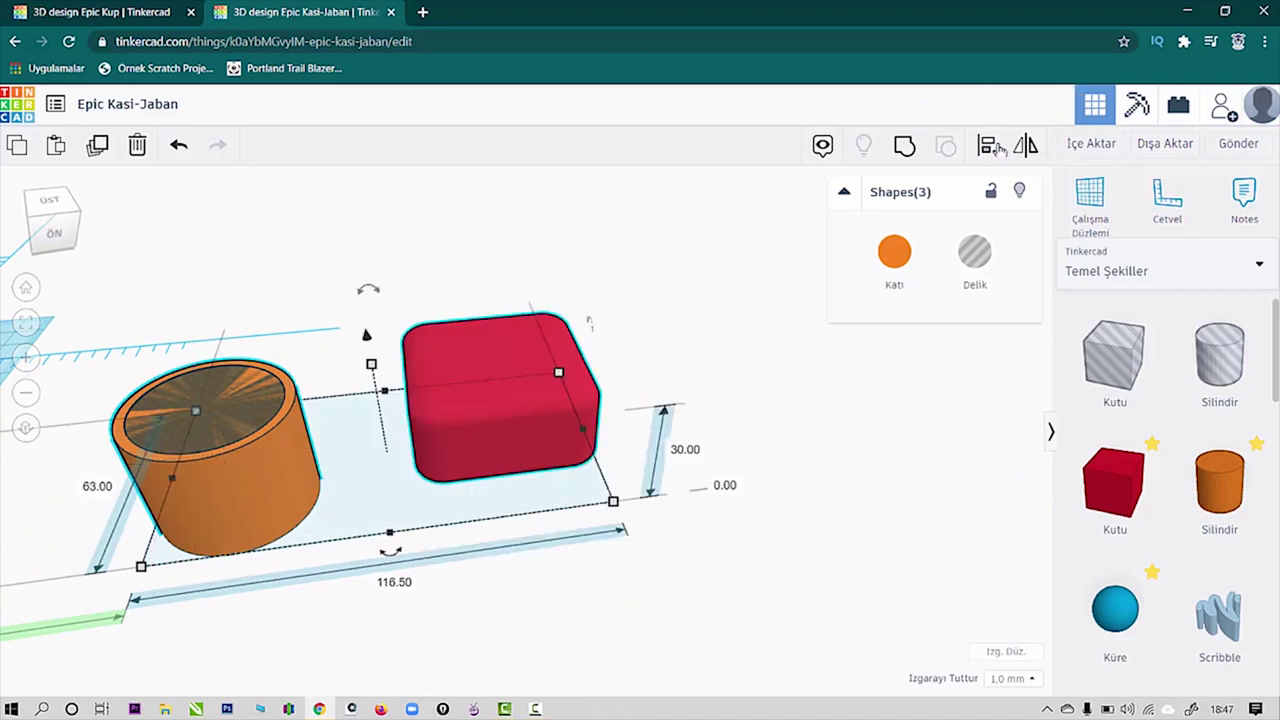
{"action": "left_click", "coordinate": [391, 555]}
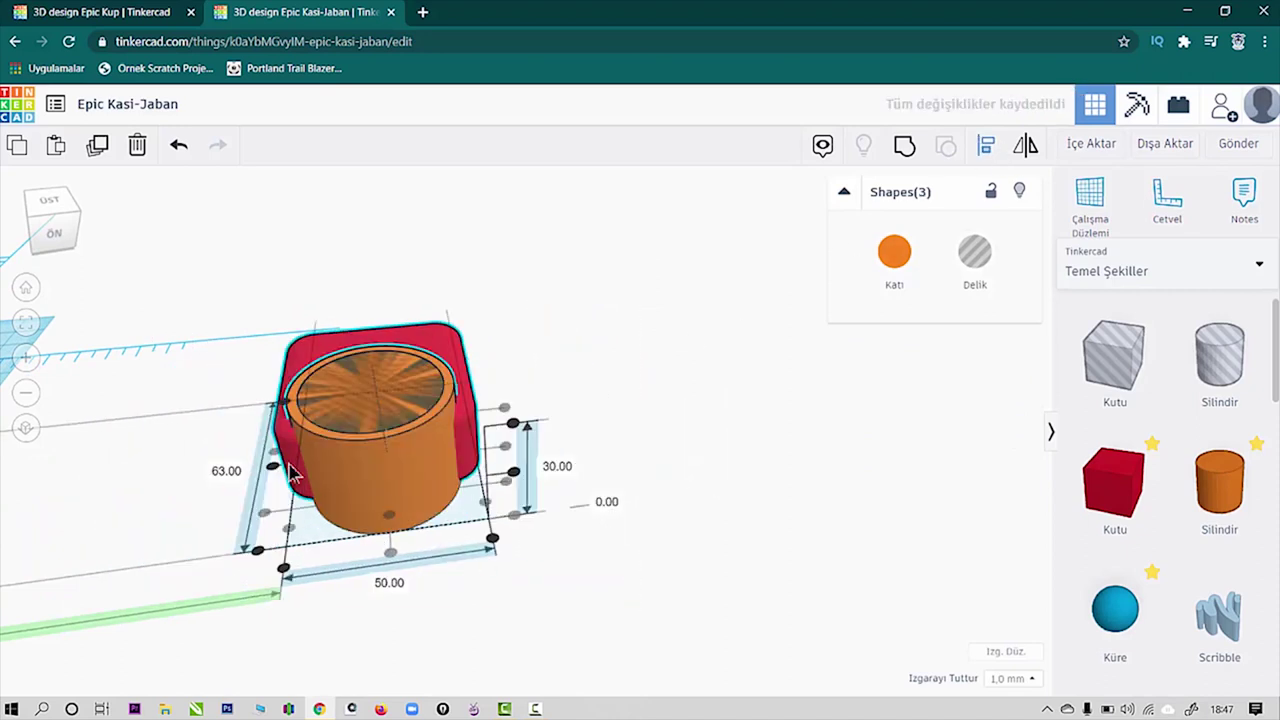
{"action": "left_click", "coordinate": [275, 474]}
{"action": "left_click", "coordinate": [780, 434]}
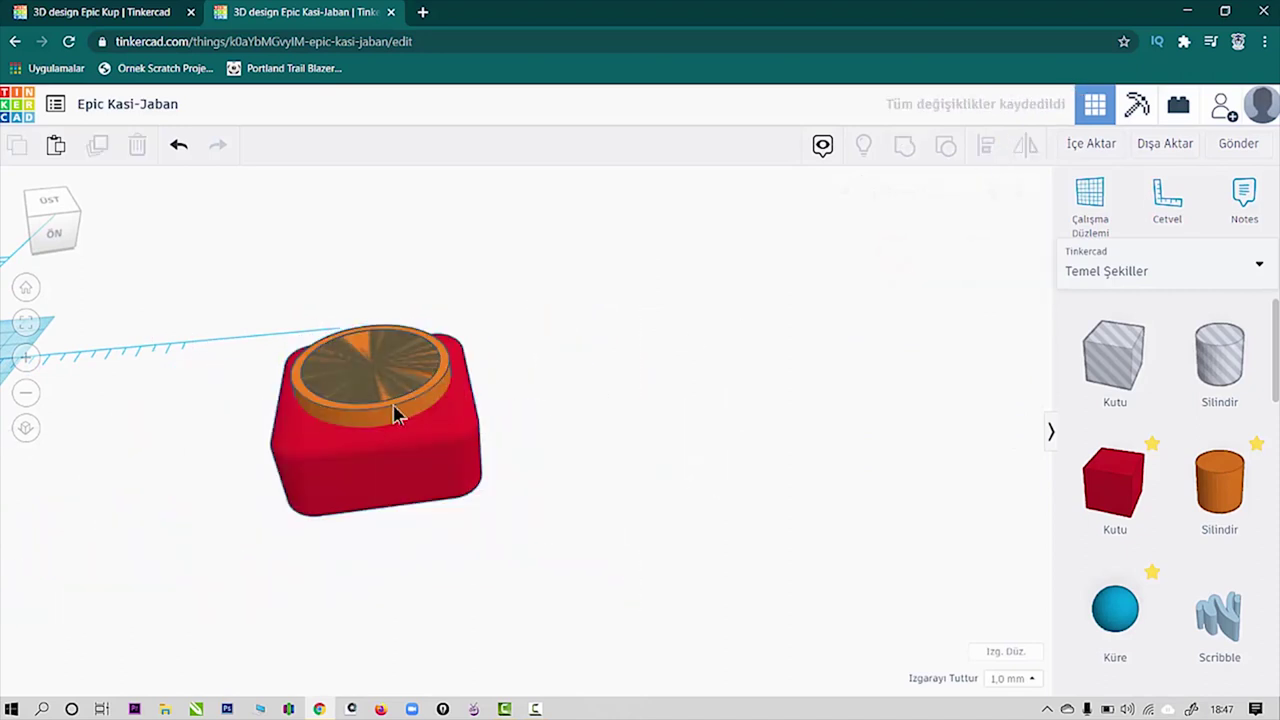
Step: Raise the 40 mm cylinder together with its inner hole to 19 mm above the workplane
{"action": "left_click", "coordinate": [418, 405]}
{"action": "left_click", "coordinate": [423, 434], "text": "shift"}
{"action": "right_click_drag", "start_coordinate": [423, 434], "coordinate": [374, 286]}
{"action": "left_click_drag", "start_coordinate": [370, 288], "coordinate": [391, 218]}
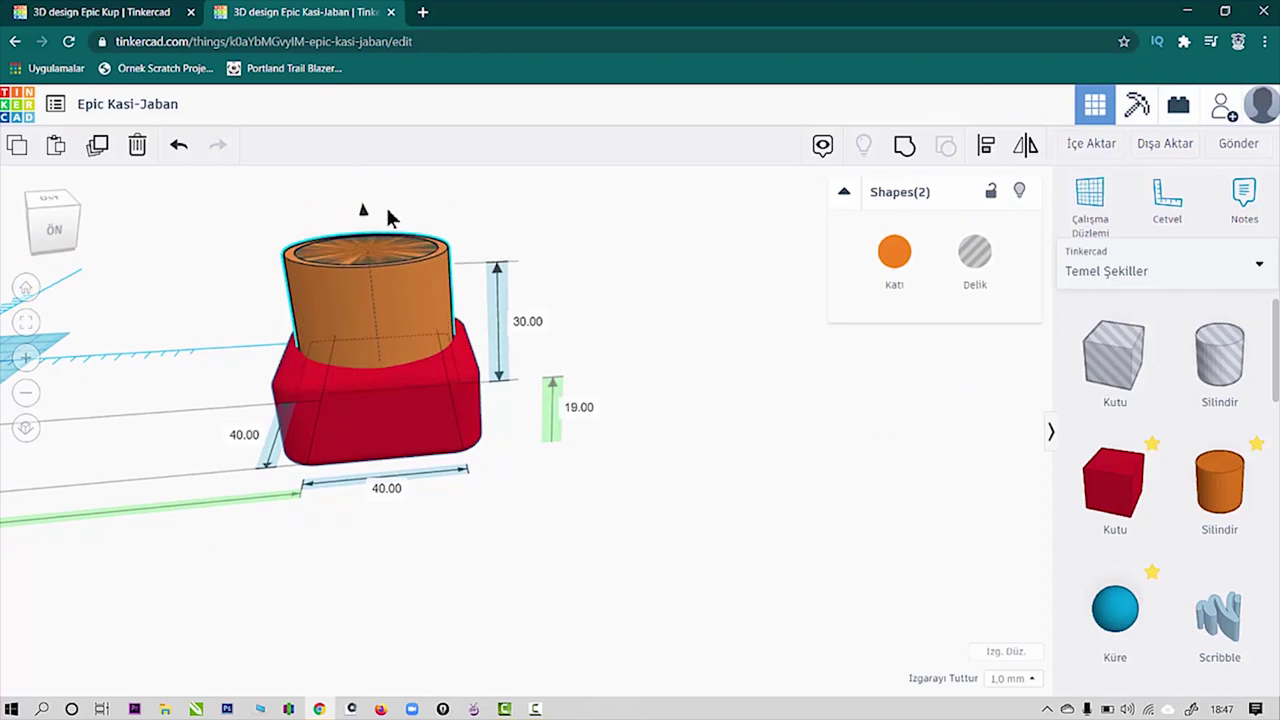
Step: Set the red box's height to 10 mm
{"action": "left_click", "coordinate": [709, 577]}
{"action": "left_click", "coordinate": [424, 412]}
{"action": "left_click", "coordinate": [554, 409]}
{"action": "type", "text": "1"}
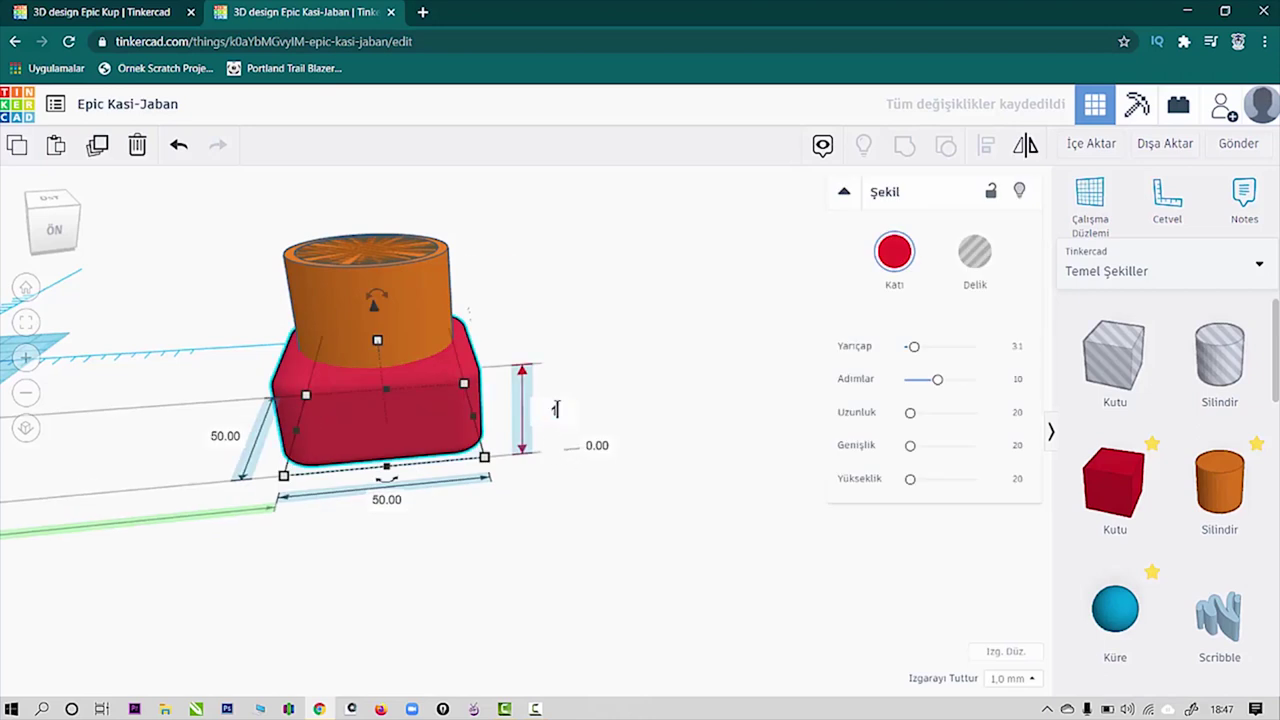
{"action": "type", "text": "0"}
{"action": "key", "text": "Return"}
Step: Lower the cylinder and its hole to 9 mm above the workplane and group them with the red base
{"action": "left_click_drag", "start_coordinate": [271, 217], "coordinate": [338, 282]}
{"action": "left_click_drag", "start_coordinate": [363, 209], "coordinate": [371, 250]}
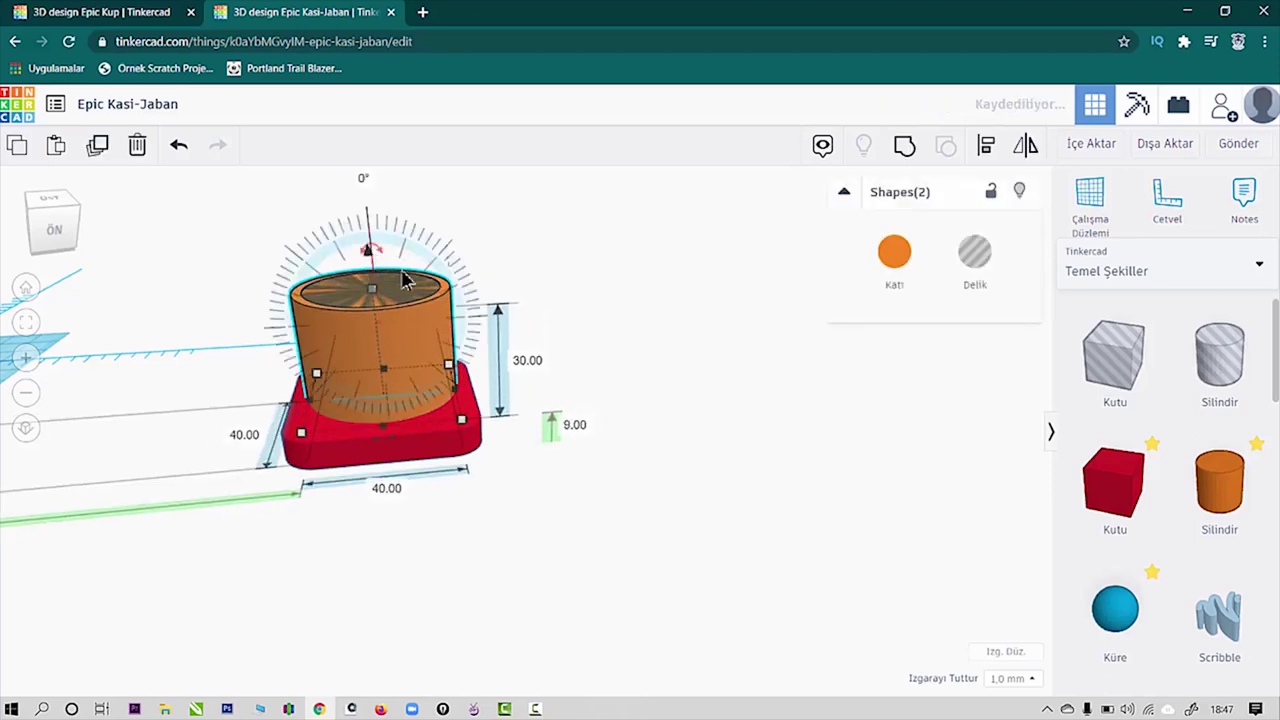
{"action": "left_click", "coordinate": [904, 145]}
{"action": "left_click", "coordinate": [594, 477]}
{"action": "right_click_drag", "start_coordinate": [494, 283], "coordinate": [316, 420]}
{"action": "left_click", "coordinate": [316, 420]}
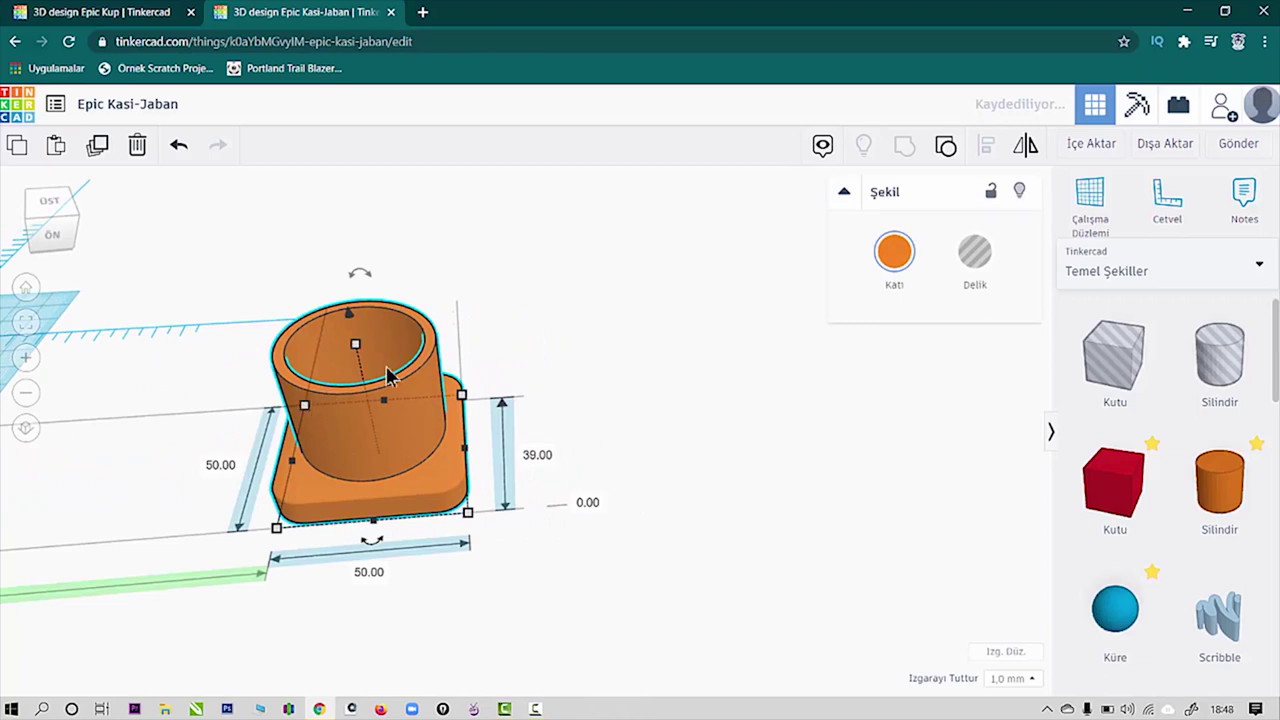
Step: Lift the overlapping duplicate of the 30 mm tall box-and-cylinder container to 36 mm and delete it
{"action": "scroll", "coordinate": [389, 374], "scroll_direction": "down", "scroll_amount": 5}
{"action": "middle_click_drag", "start_coordinate": [229, 443], "coordinate": [335, 490]}
{"action": "right_click_drag", "start_coordinate": [555, 478], "coordinate": [503, 474]}
{"action": "left_click", "coordinate": [503, 474]}
{"action": "scroll", "coordinate": [503, 475], "scroll_direction": "up", "scroll_amount": 3}
{"action": "right_click_drag", "start_coordinate": [583, 500], "coordinate": [372, 440]}
{"action": "left_click_drag", "start_coordinate": [520, 360], "coordinate": [529, 283]}
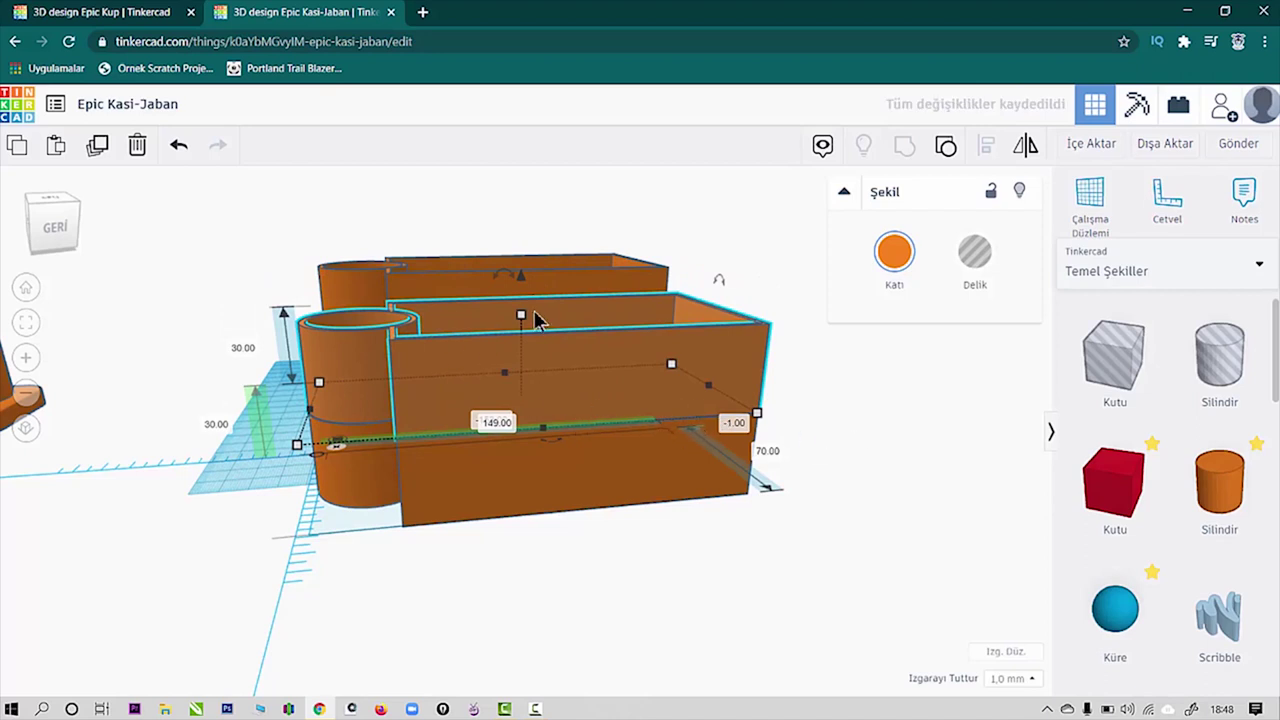
{"action": "left_click_drag", "start_coordinate": [524, 281], "coordinate": [530, 271]}
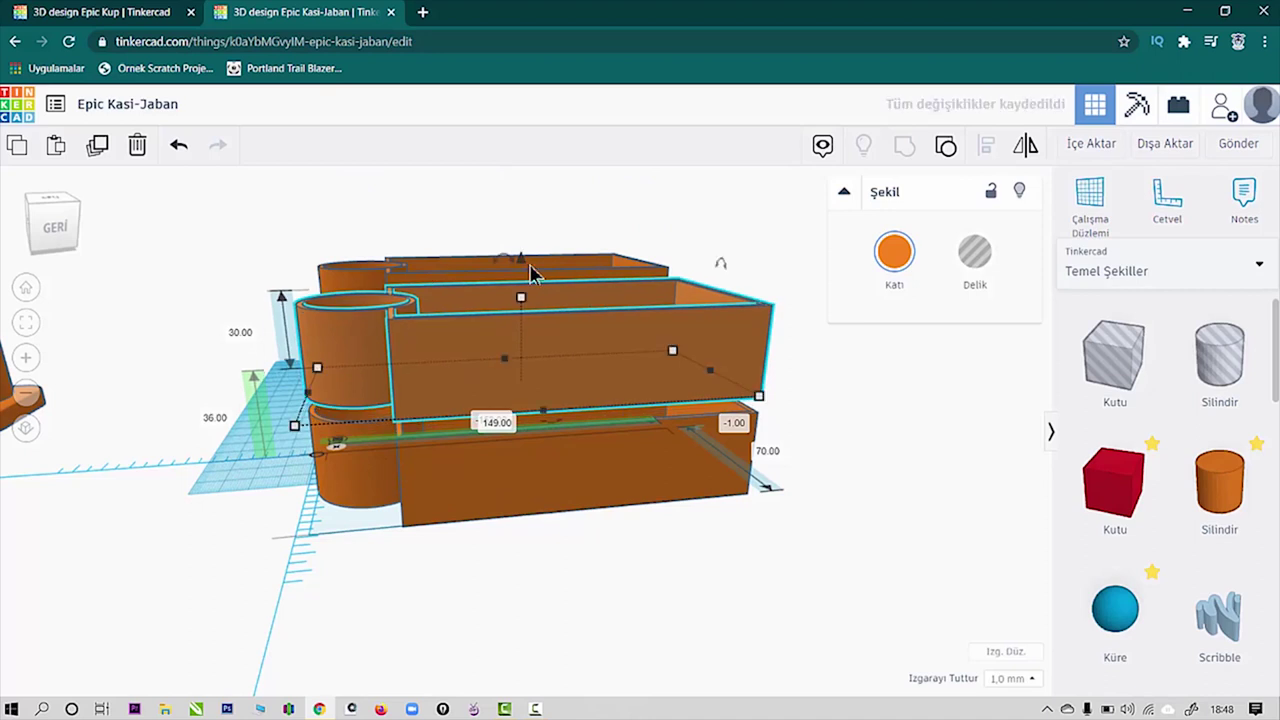
{"action": "key", "text": "Delete"}
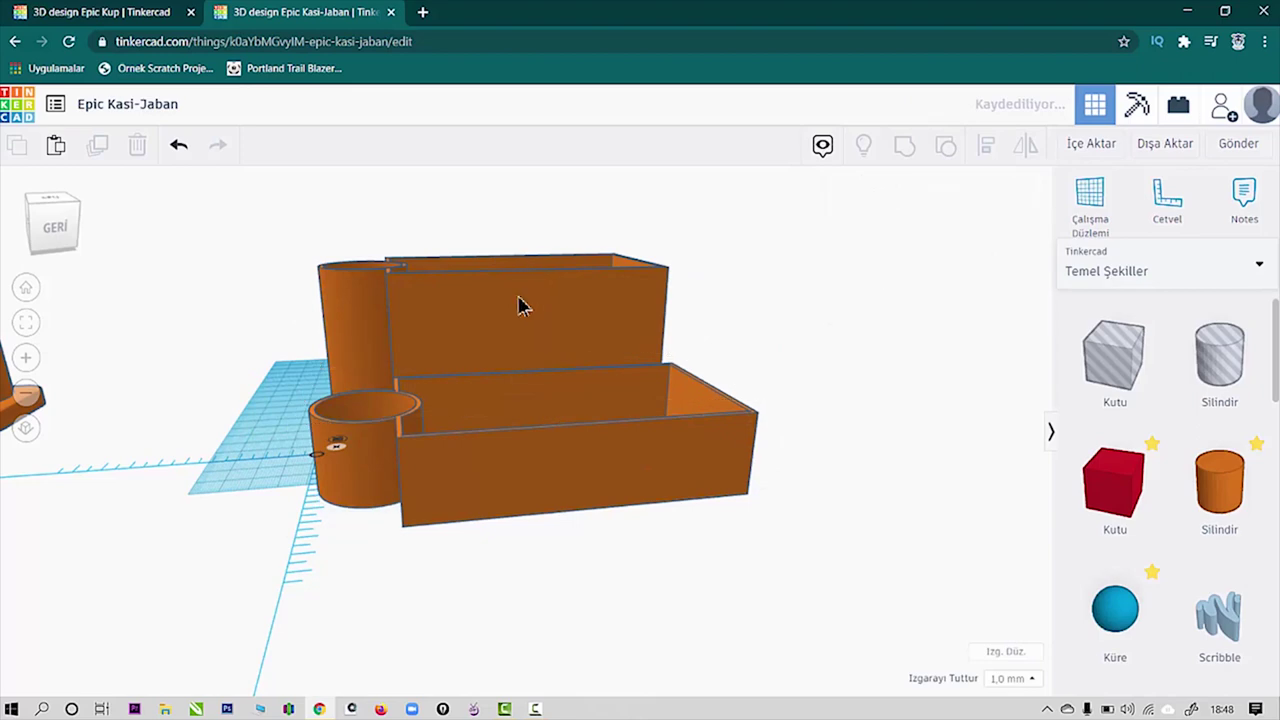
Step: Duplicate the 30 mm tall box-and-cylinder container and move the copy to the empty space beside the originals
{"action": "right_click_drag", "start_coordinate": [537, 434], "coordinate": [368, 457]}
{"action": "middle_click_drag", "start_coordinate": [370, 465], "coordinate": [724, 363]}
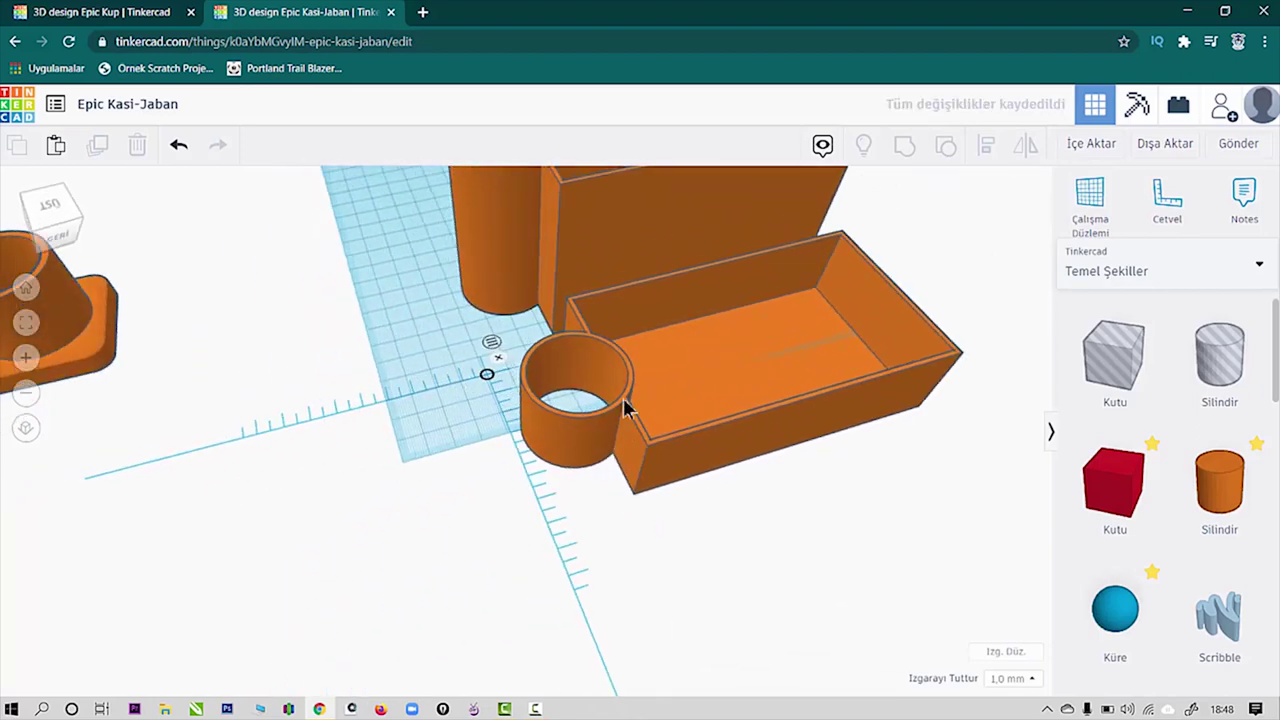
{"action": "left_click", "coordinate": [700, 368]}
{"action": "scroll", "coordinate": [745, 370], "scroll_direction": "down", "scroll_amount": 3}
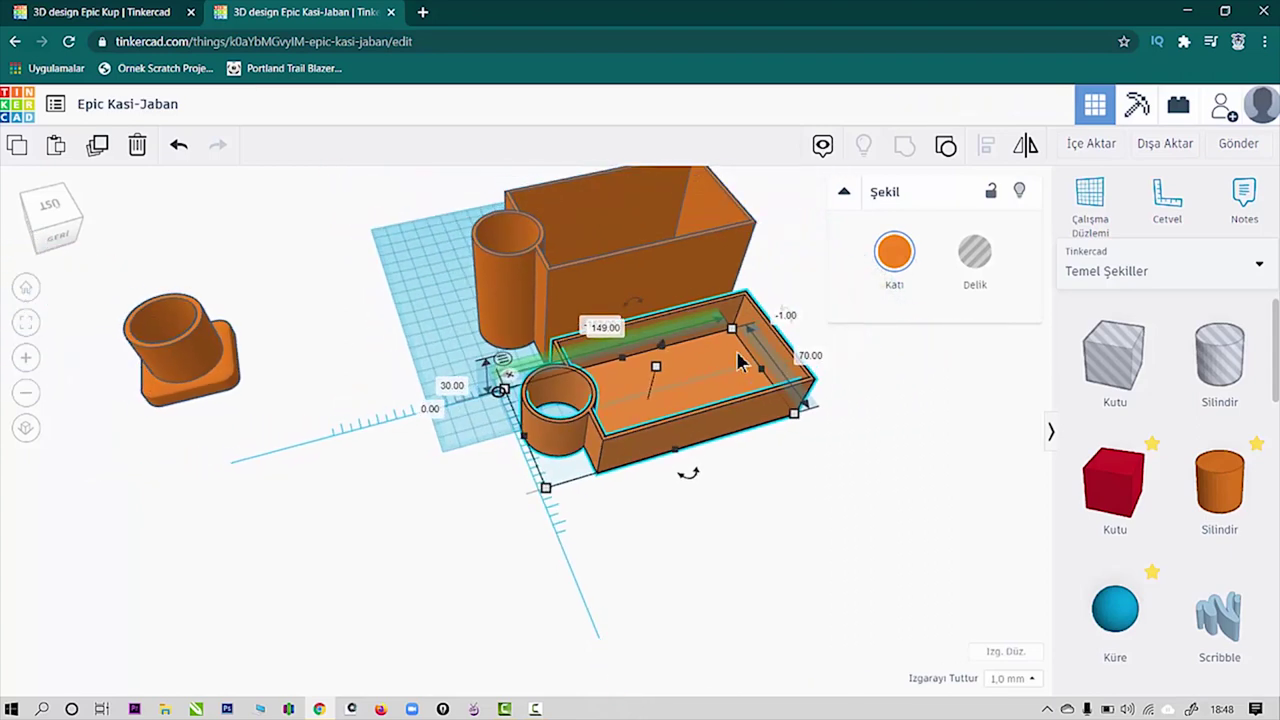
{"action": "key", "text": "ctrl+d"}
{"action": "left_click_drag", "start_coordinate": [740, 362], "coordinate": [337, 589]}
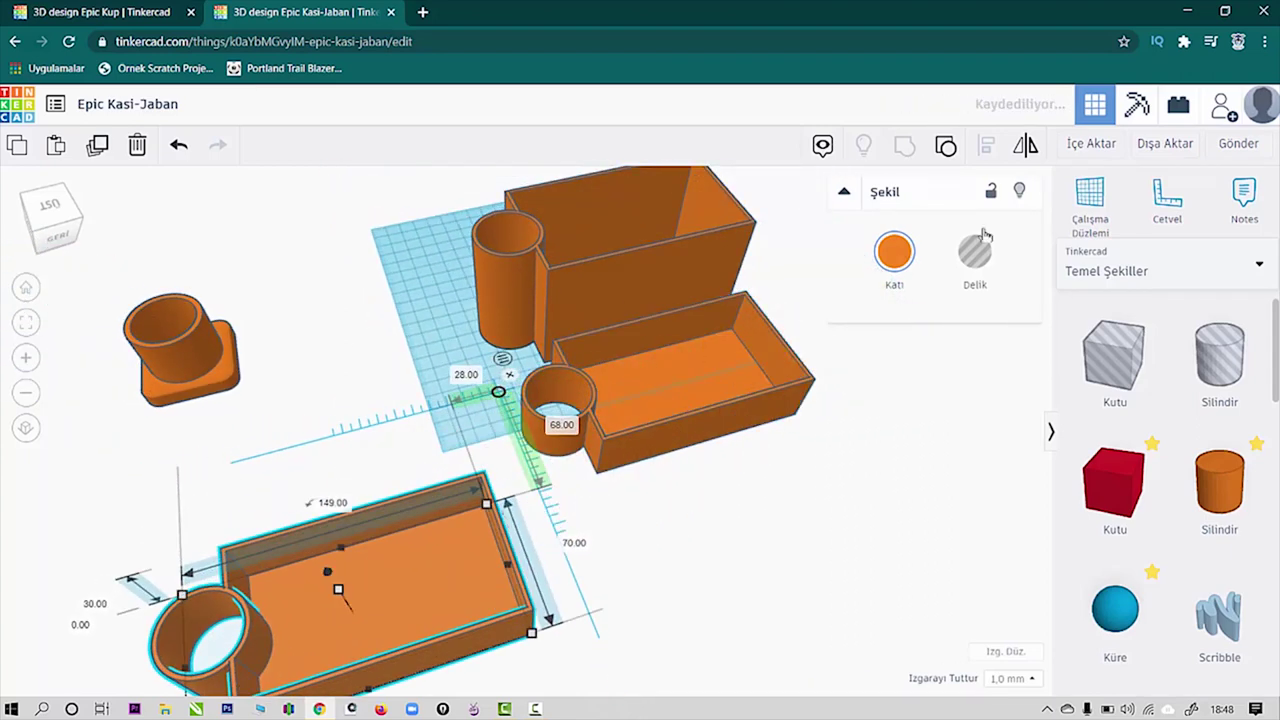
Step: Ungroup the copied container and delete its open box, keeping only the cylinder and its hole
{"action": "left_click", "coordinate": [950, 142]}
{"action": "middle_click_drag", "start_coordinate": [532, 628], "coordinate": [643, 462]}
{"action": "left_click", "coordinate": [643, 462]}
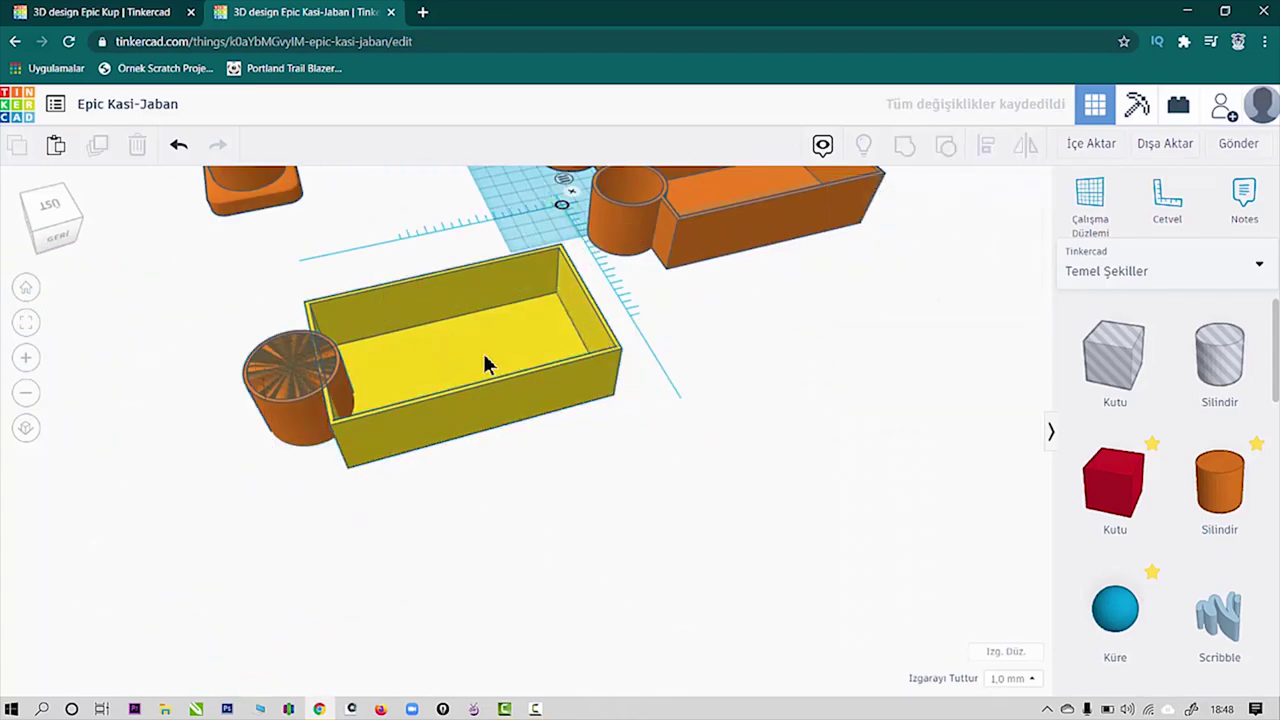
{"action": "left_click", "coordinate": [485, 357]}
{"action": "key", "text": "Delete"}
{"action": "key", "text": "Delete"}
Step: Group the remaining cylinder with its hole and move the resulting tube to a clear area
{"action": "left_click_drag", "start_coordinate": [350, 282], "coordinate": [269, 450]}
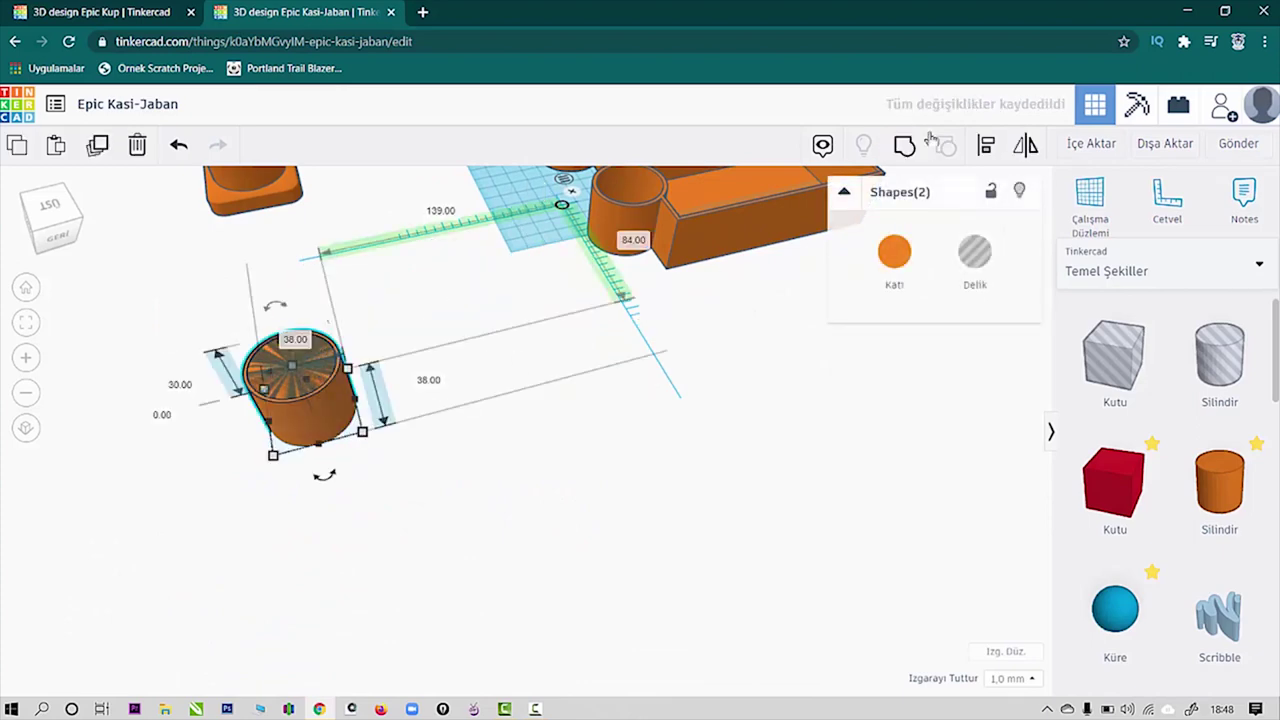
{"action": "left_click", "coordinate": [903, 146]}
{"action": "scroll", "coordinate": [331, 389], "scroll_direction": "up", "scroll_amount": 5}
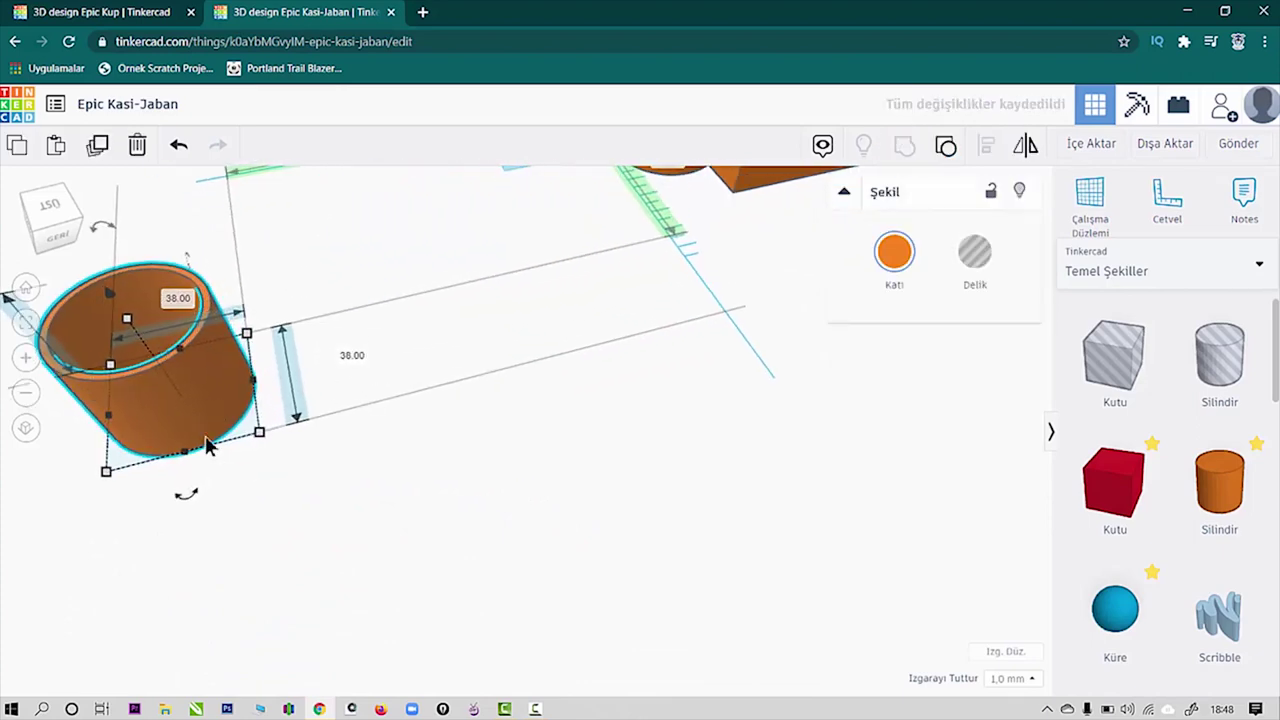
{"action": "left_click_drag", "start_coordinate": [197, 455], "coordinate": [698, 557]}
Step: Set the tube's height to 4 mm to make a thin ring
{"action": "left_click", "coordinate": [548, 478]}
{"action": "type", "text": "4"}
{"action": "key", "text": "Return"}
{"action": "left_click", "coordinate": [690, 347]}
{"action": "right_click_drag", "start_coordinate": [840, 510], "coordinate": [351, 551]}
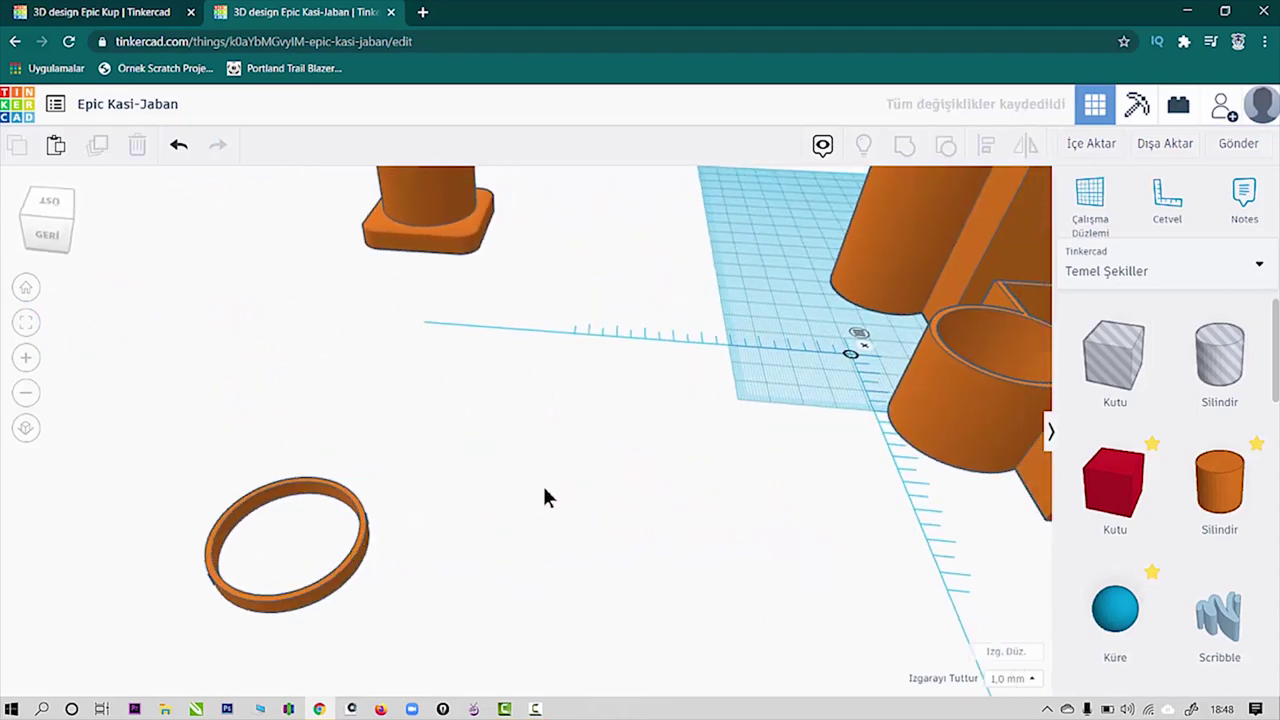